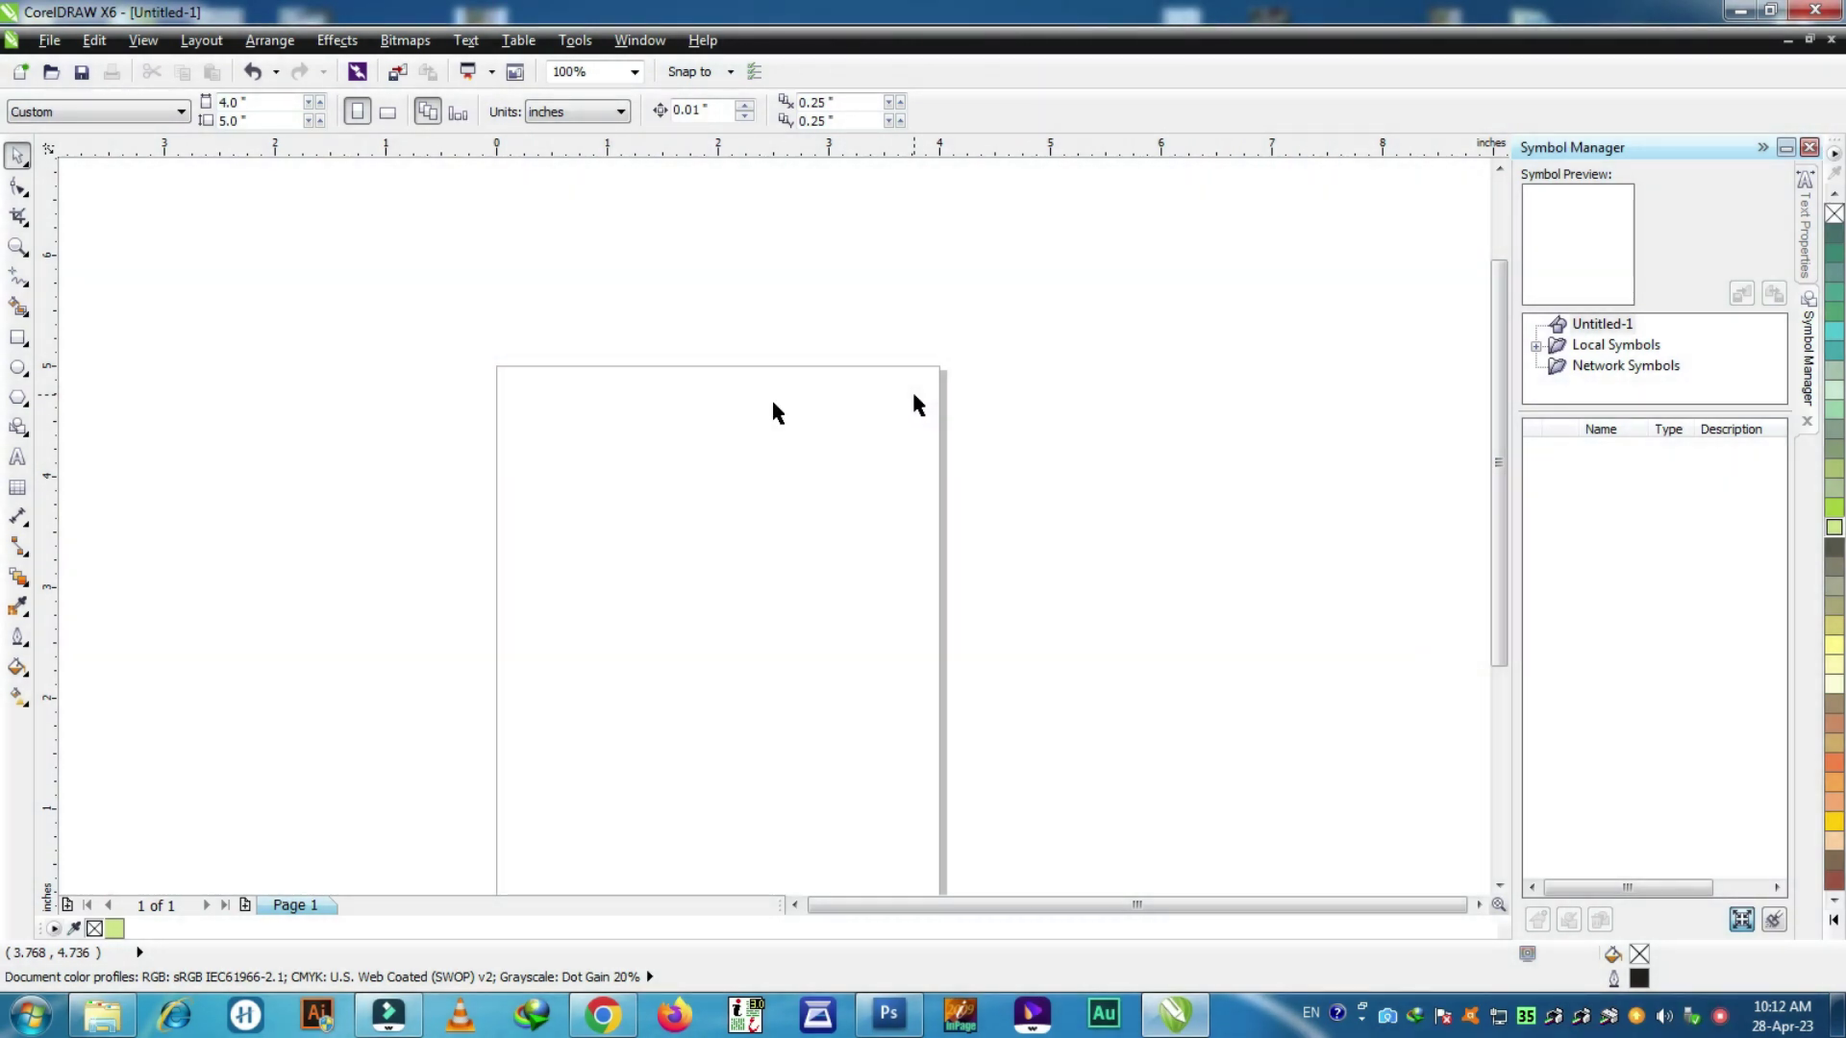
Step: Draw a rectangle about 2.49 by 1.375 inches on the page and fill it light green (C20 M0 Y60 K0)
click(29, 227)
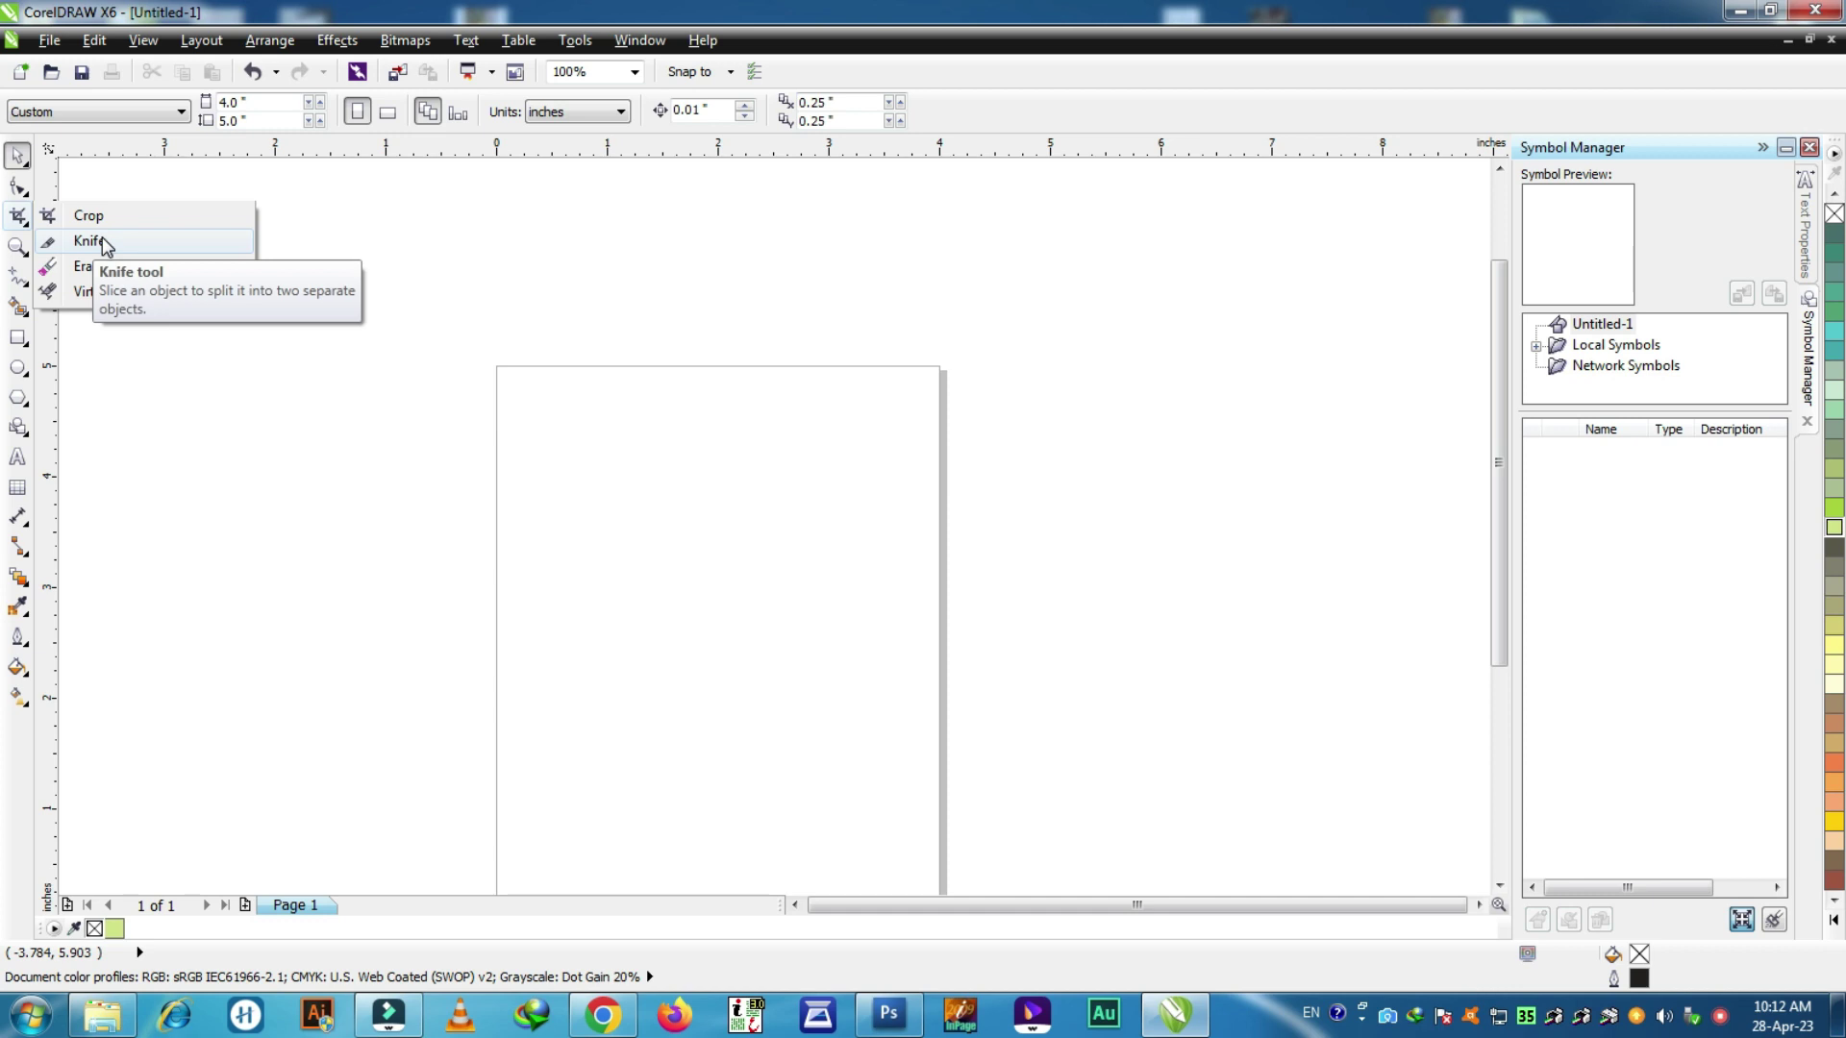
click(19, 339)
click(96, 329)
scroll(589, 423, down, 1)
scroll(589, 423, up, 1)
drag(560, 425, 836, 578)
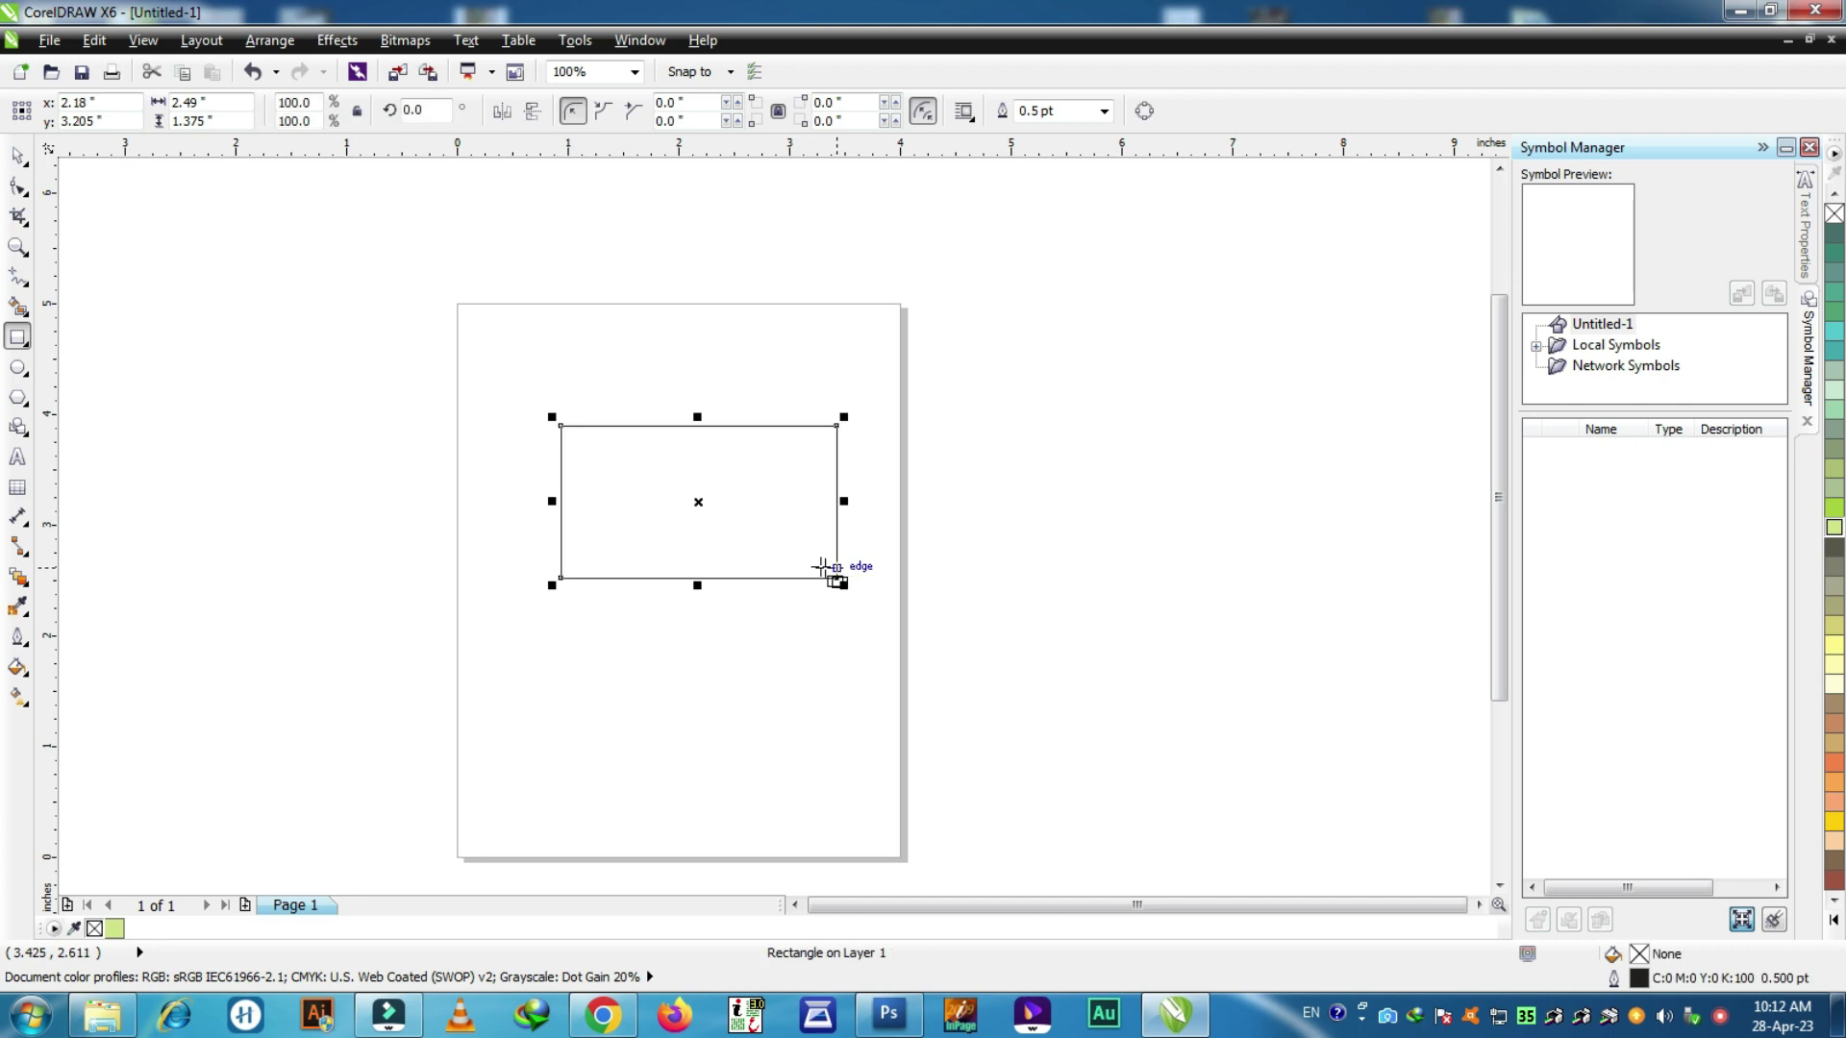
click(1834, 529)
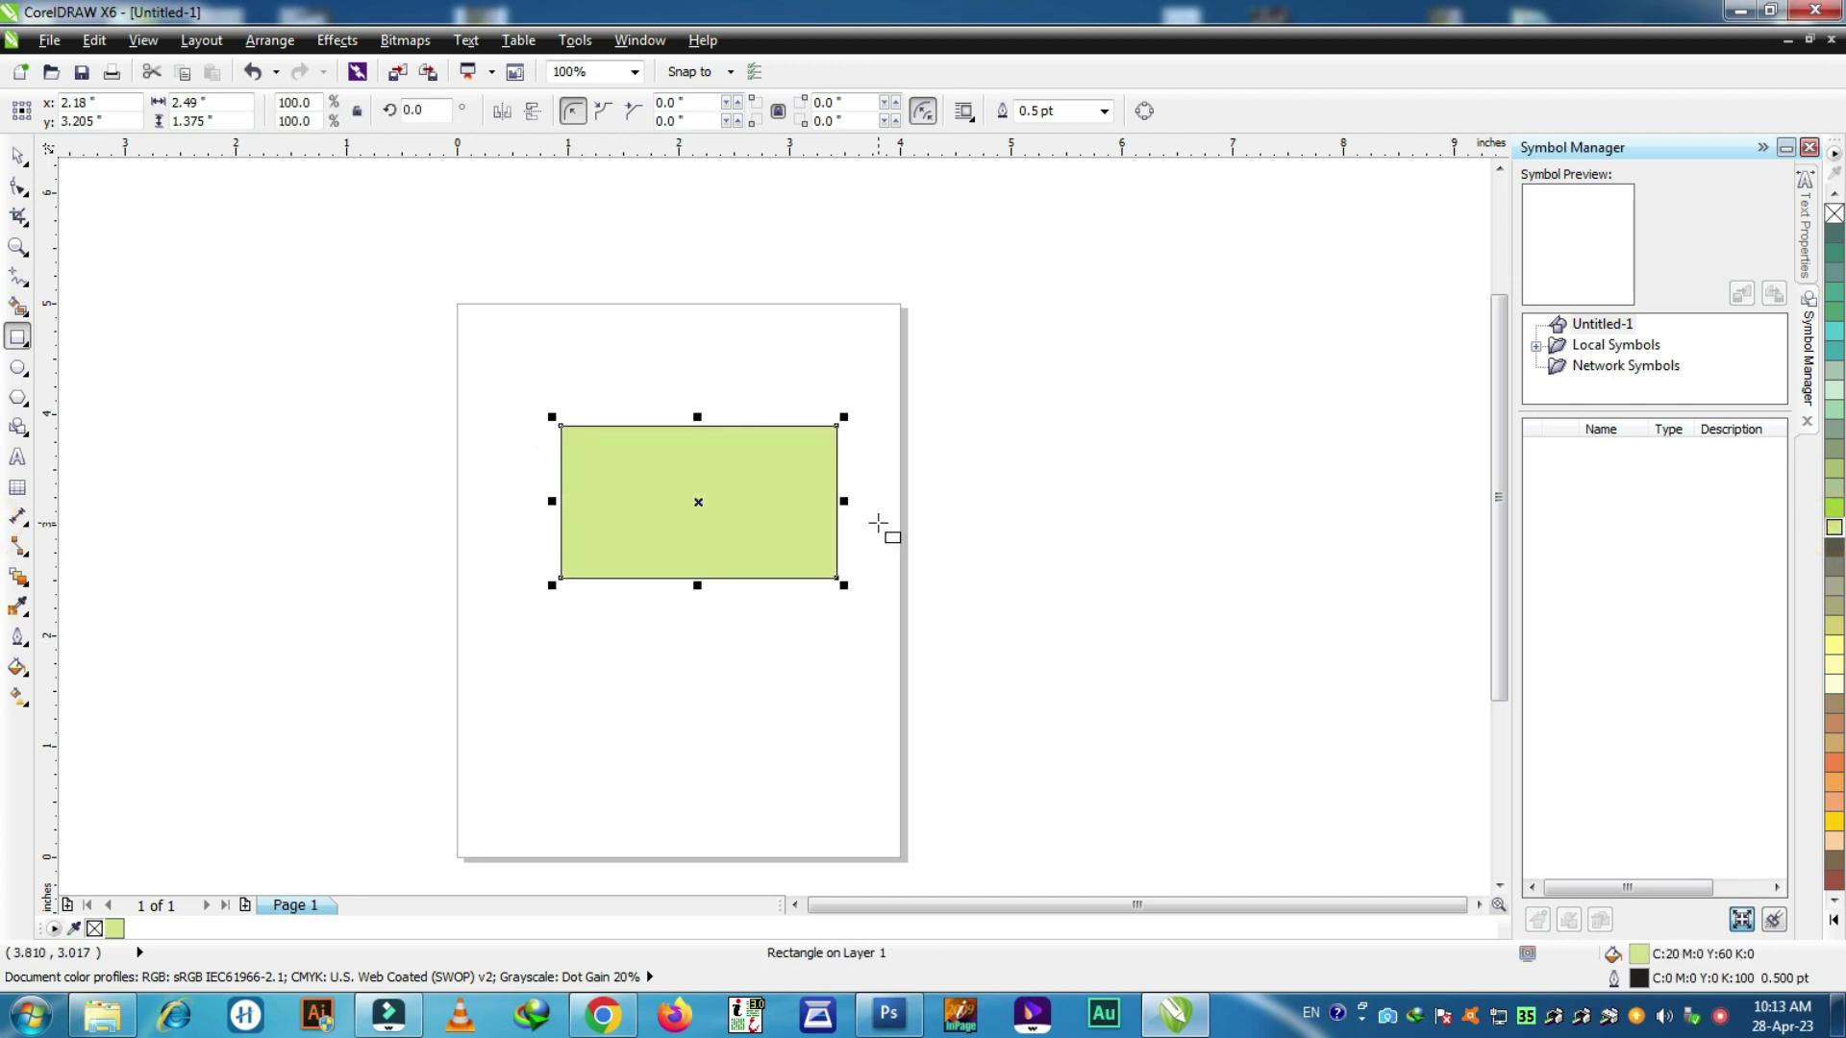
Step: Slice the rectangle with a freehand zigzag Knife cut between its side midpoints, with Keep as one object enabled
click(26, 223)
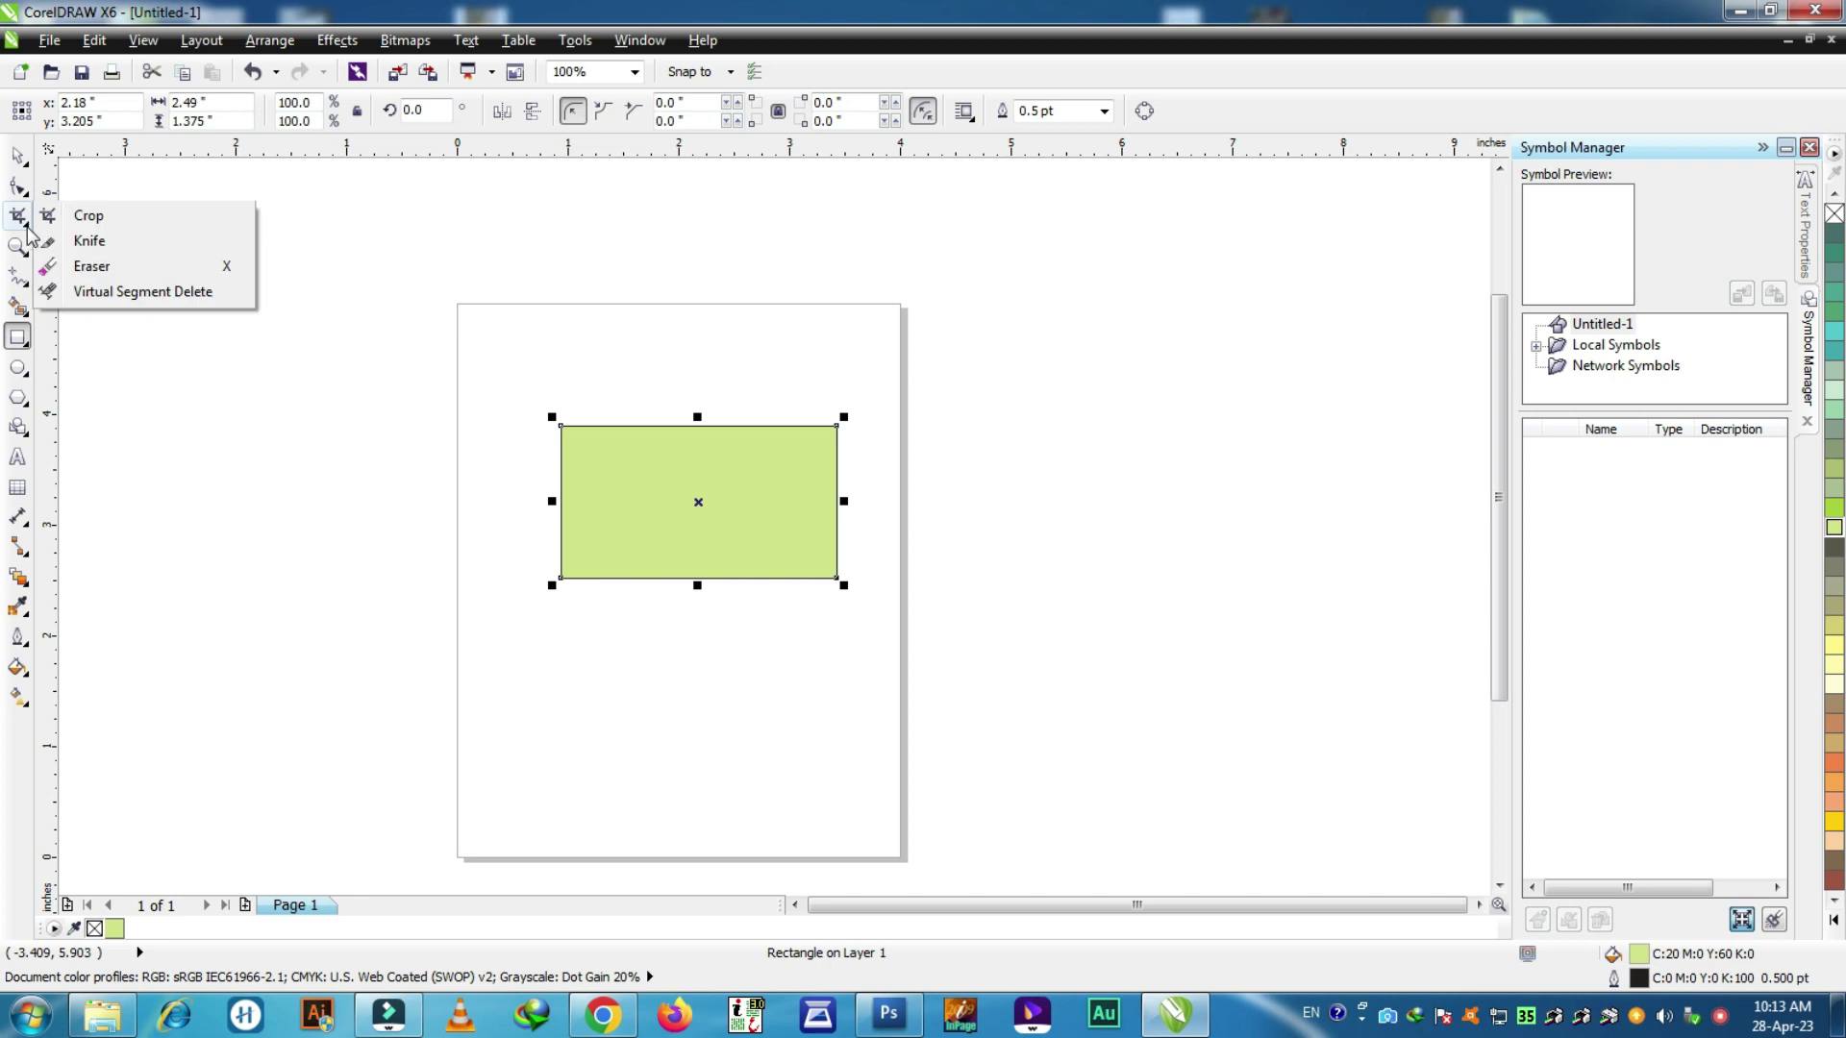
mouse_move(43, 248)
mouse_move(19, 217)
click(83, 265)
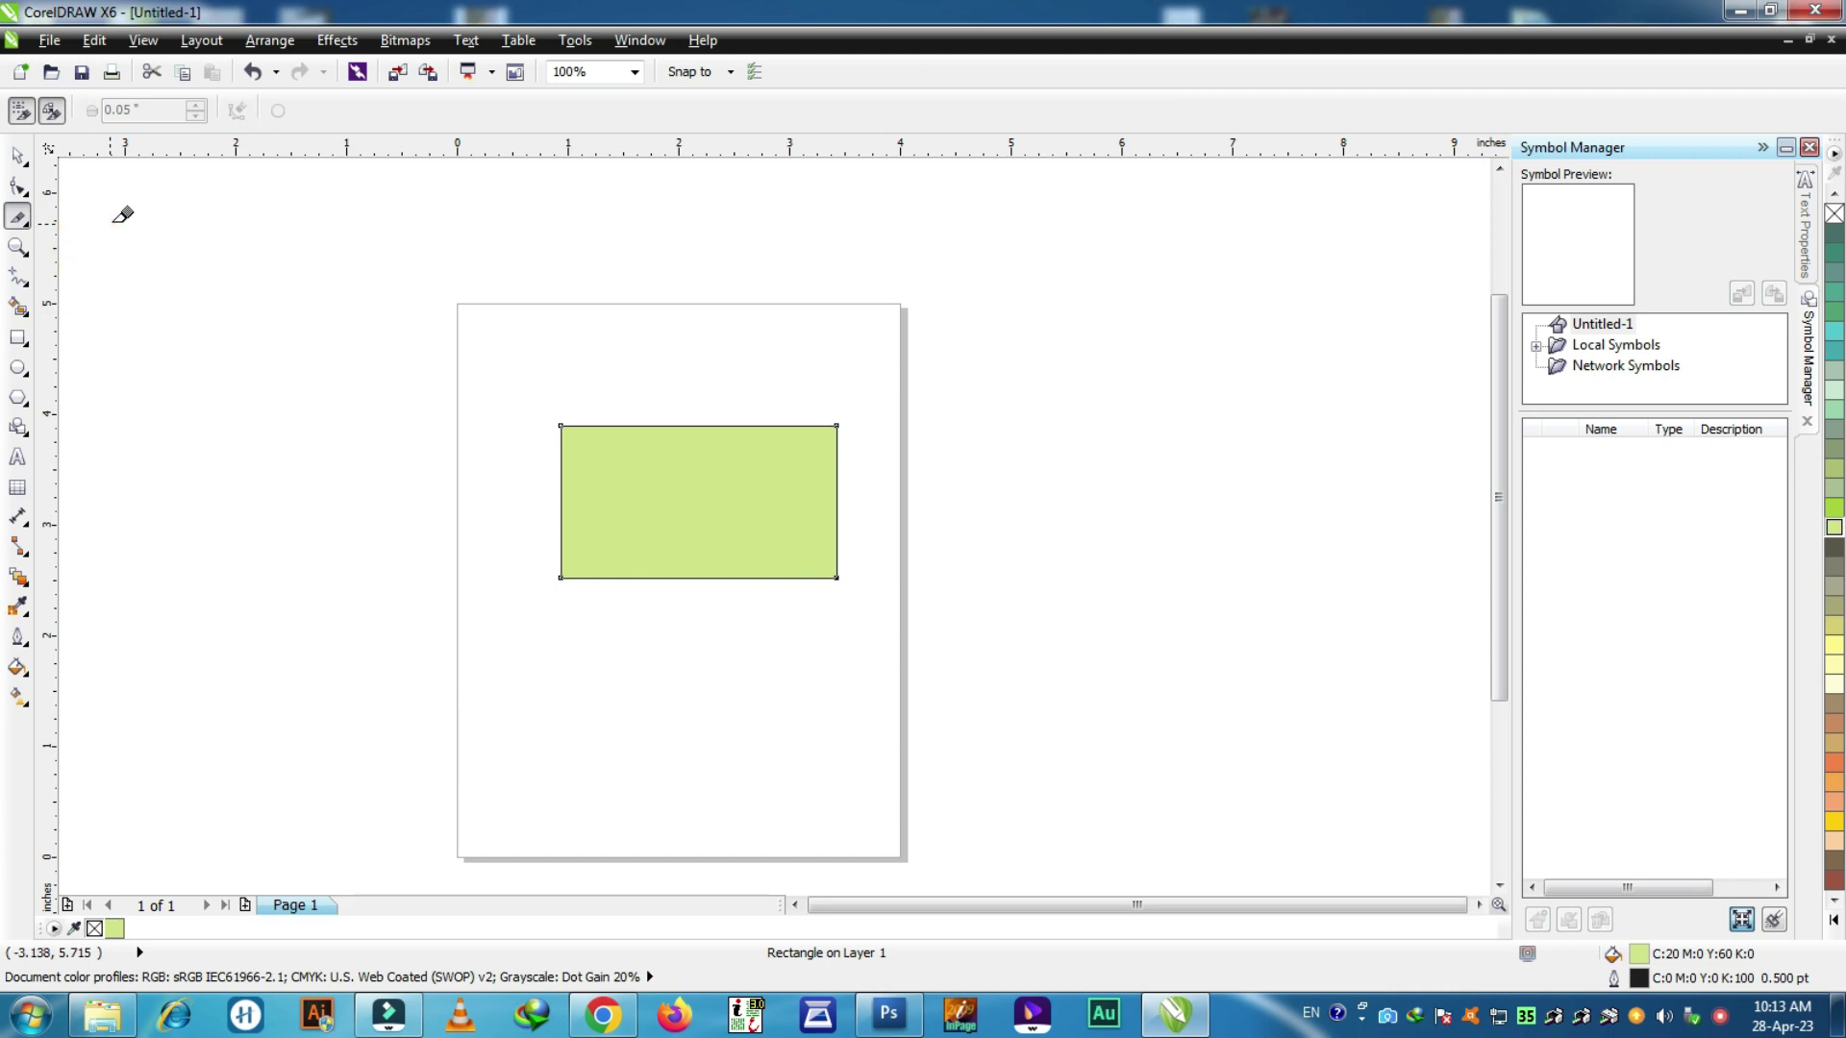
click(53, 112)
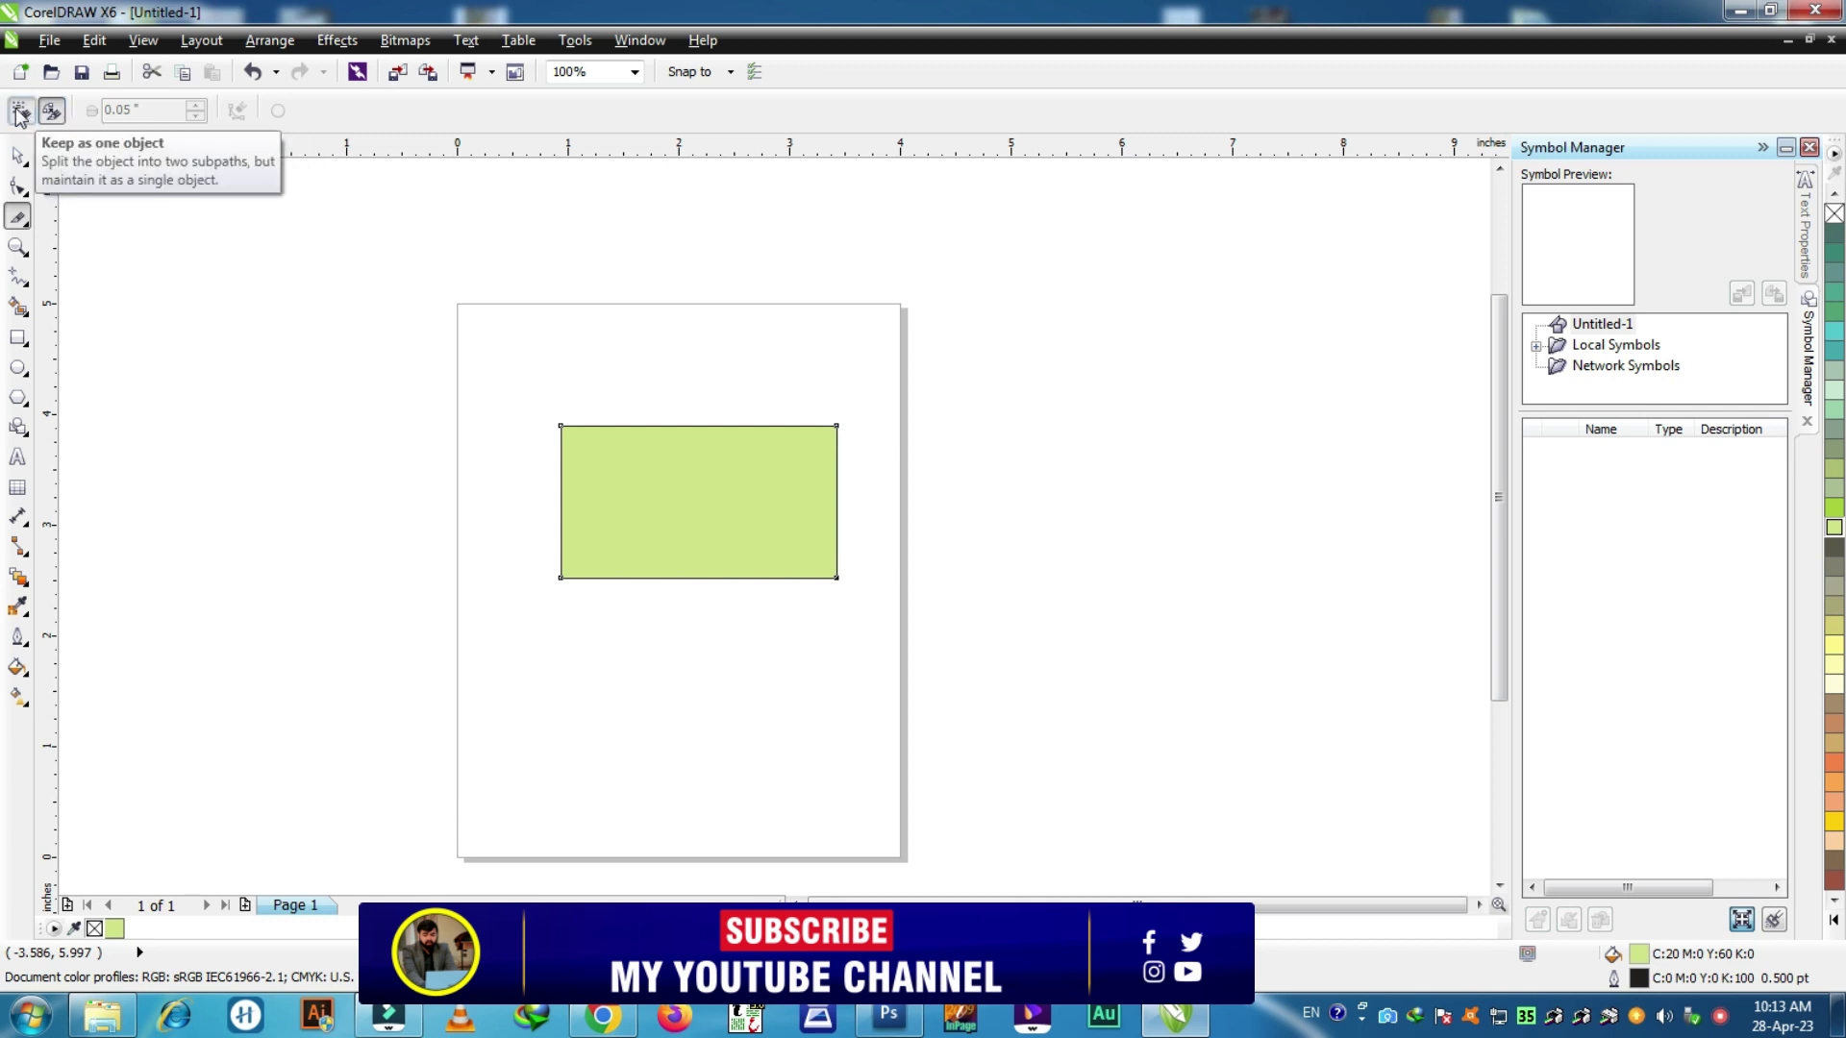
click(20, 112)
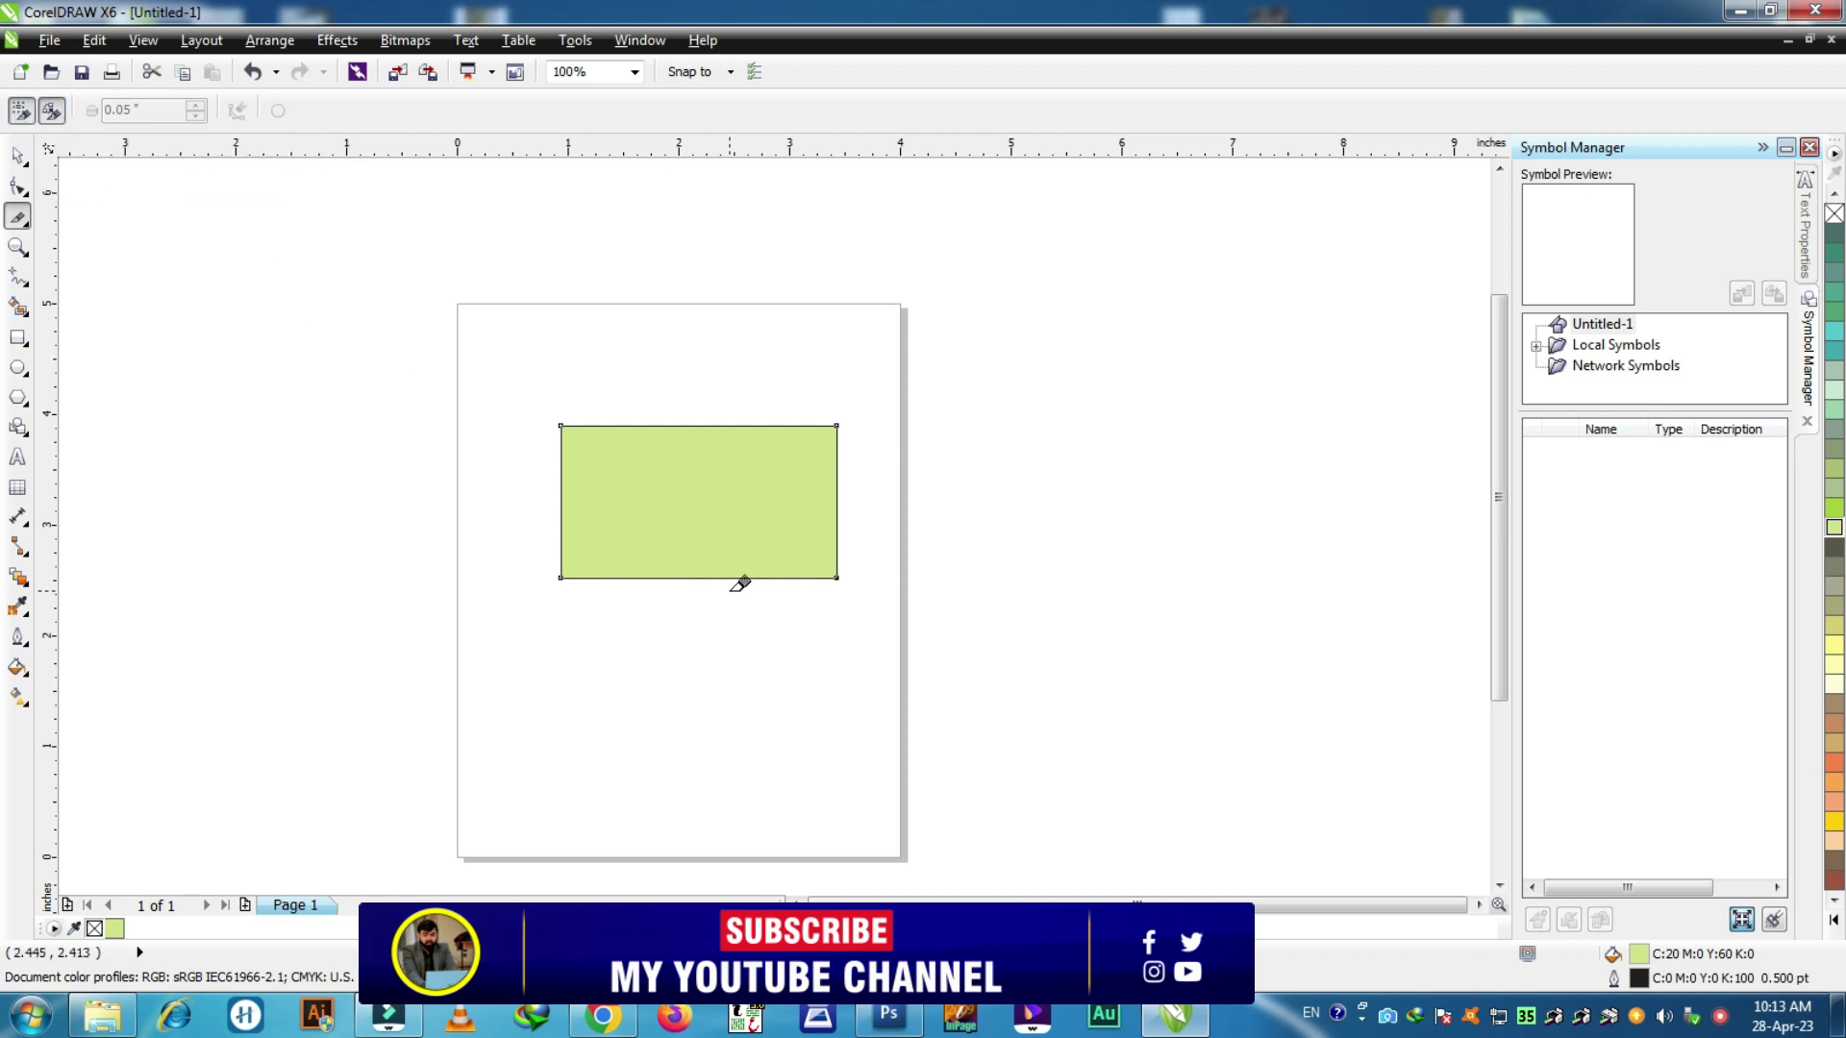
scroll(722, 524, up, 1)
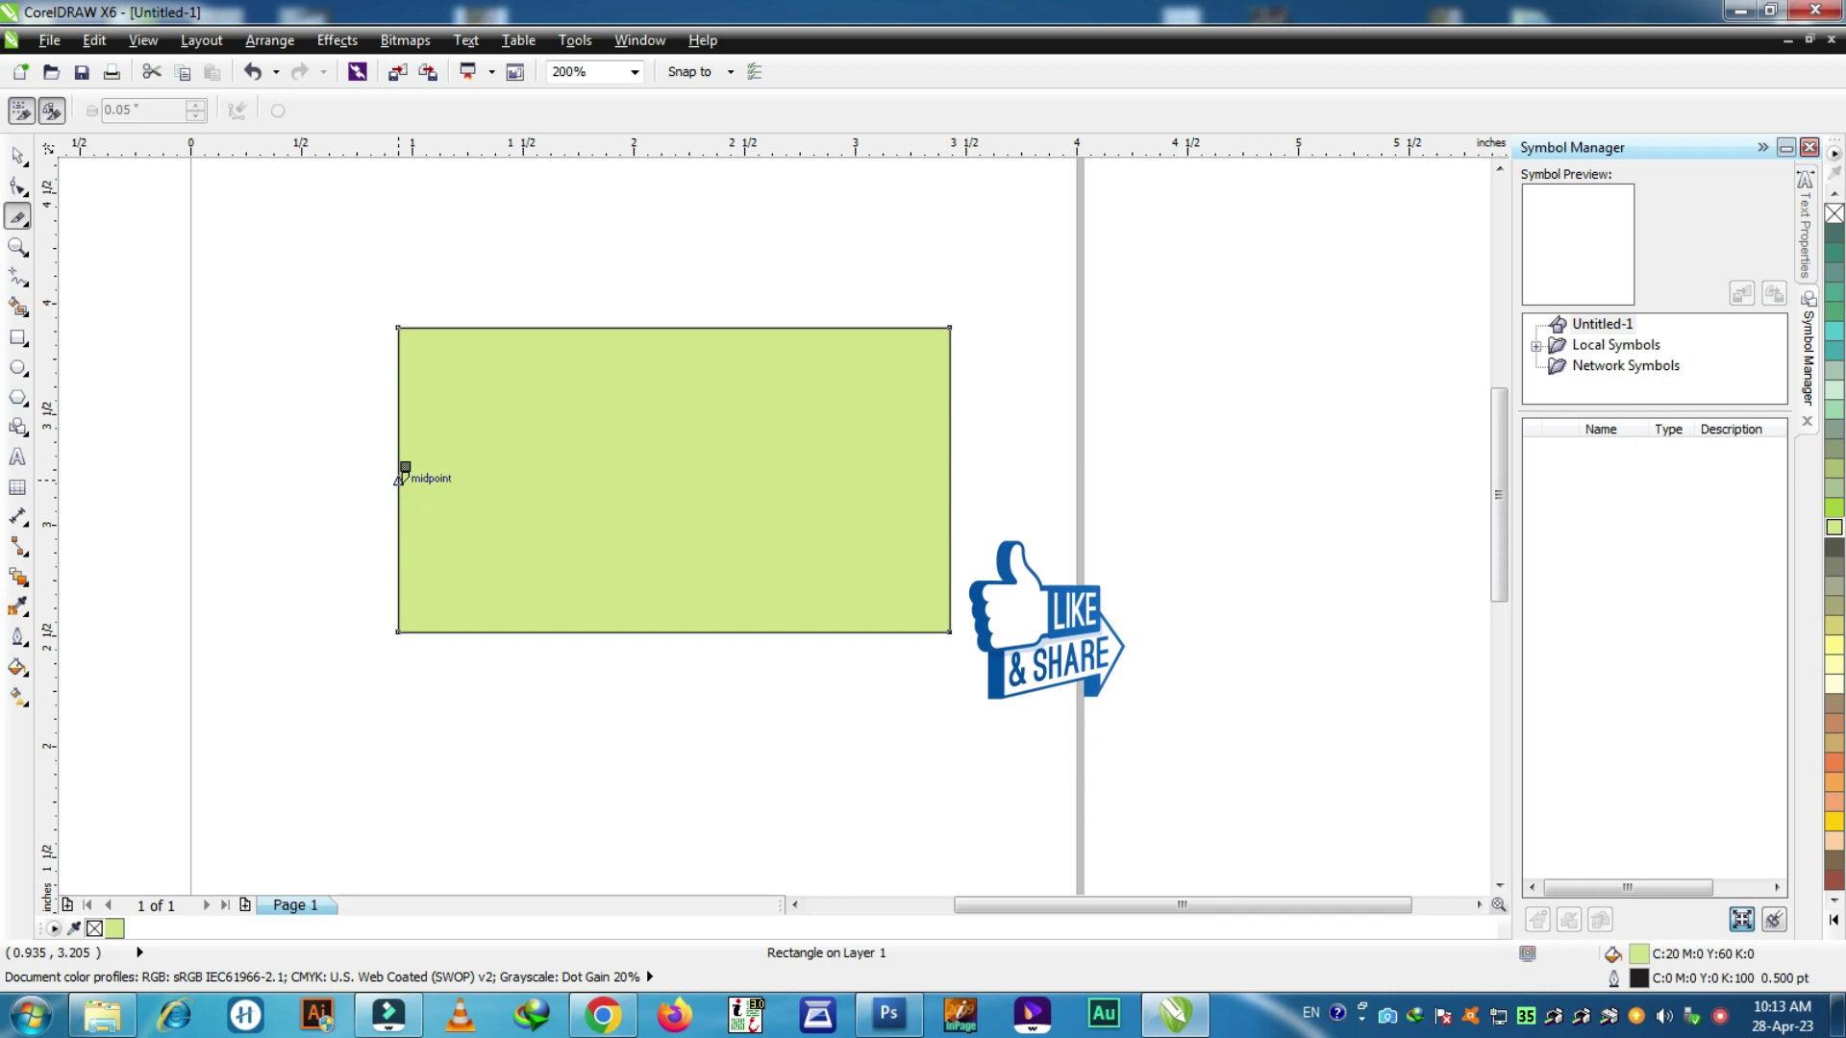
mouse_move(399, 478)
mouse_down()
mouse_move(459, 448)
mouse_move(480, 485)
mouse_move(512, 460)
mouse_move(544, 495)
mouse_move(638, 448)
mouse_move(669, 492)
mouse_move(709, 457)
mouse_move(739, 501)
mouse_move(770, 456)
mouse_move(819, 486)
mouse_move(846, 464)
mouse_move(879, 494)
mouse_move(900, 470)
mouse_move(910, 490)
mouse_move(960, 473)
mouse_up()
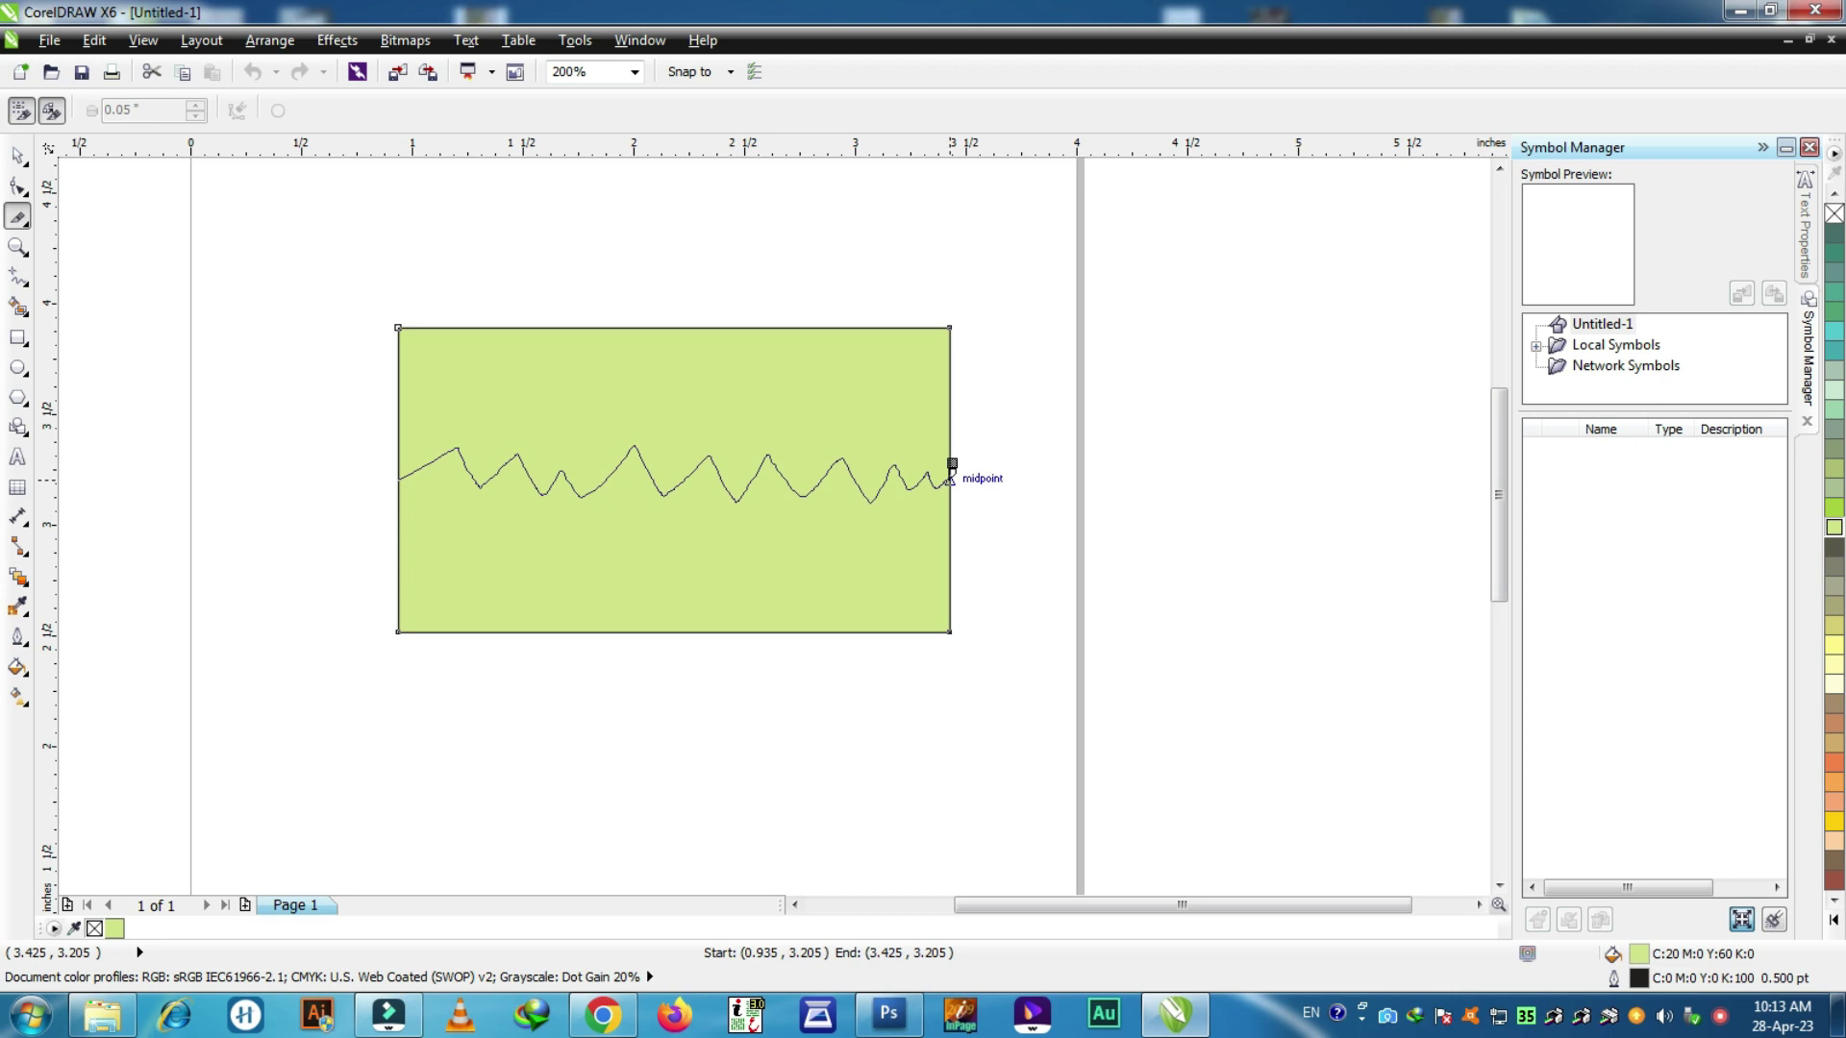
drag(950, 479, 951, 476)
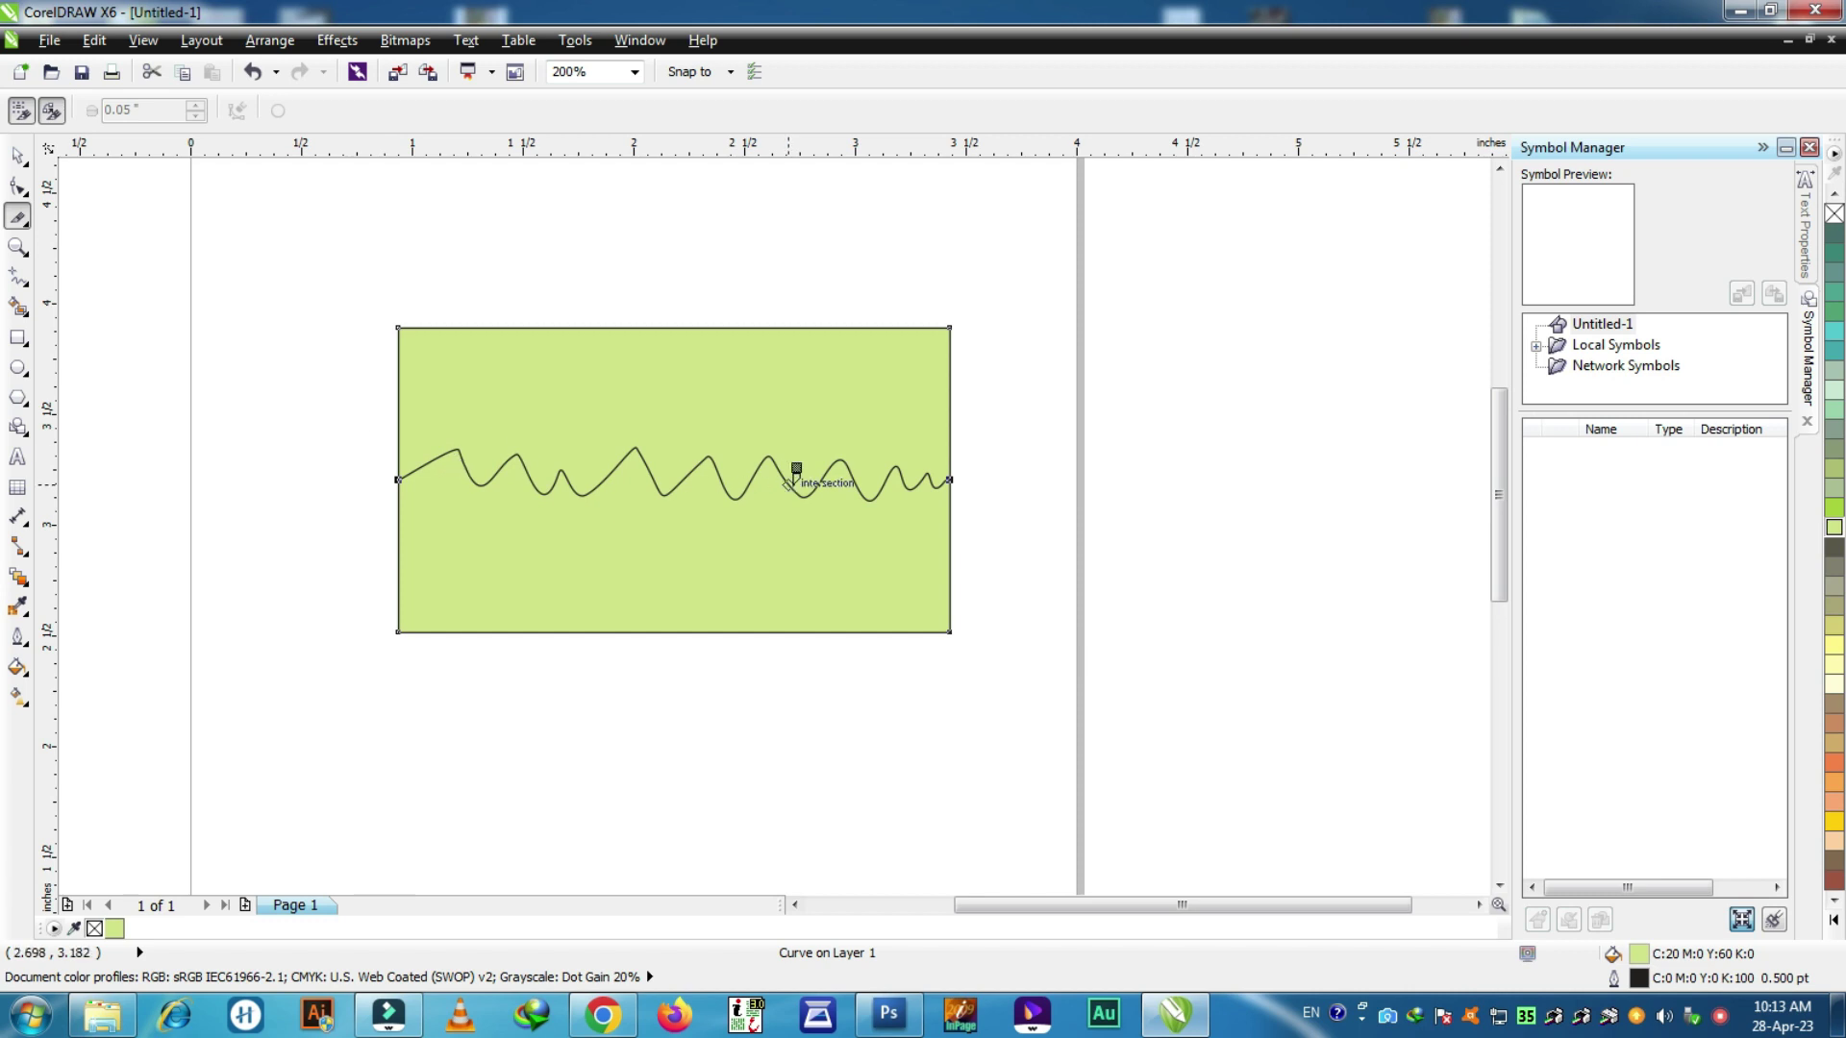
Step: Move the sliced rectangle to about X 2.0, Y 3.15 inches and fill it olive gray (C0 M0 Y20 K60)
click(19, 110)
click(17, 153)
drag(598, 383, 624, 308)
drag(503, 433, 388, 524)
drag(481, 438, 536, 435)
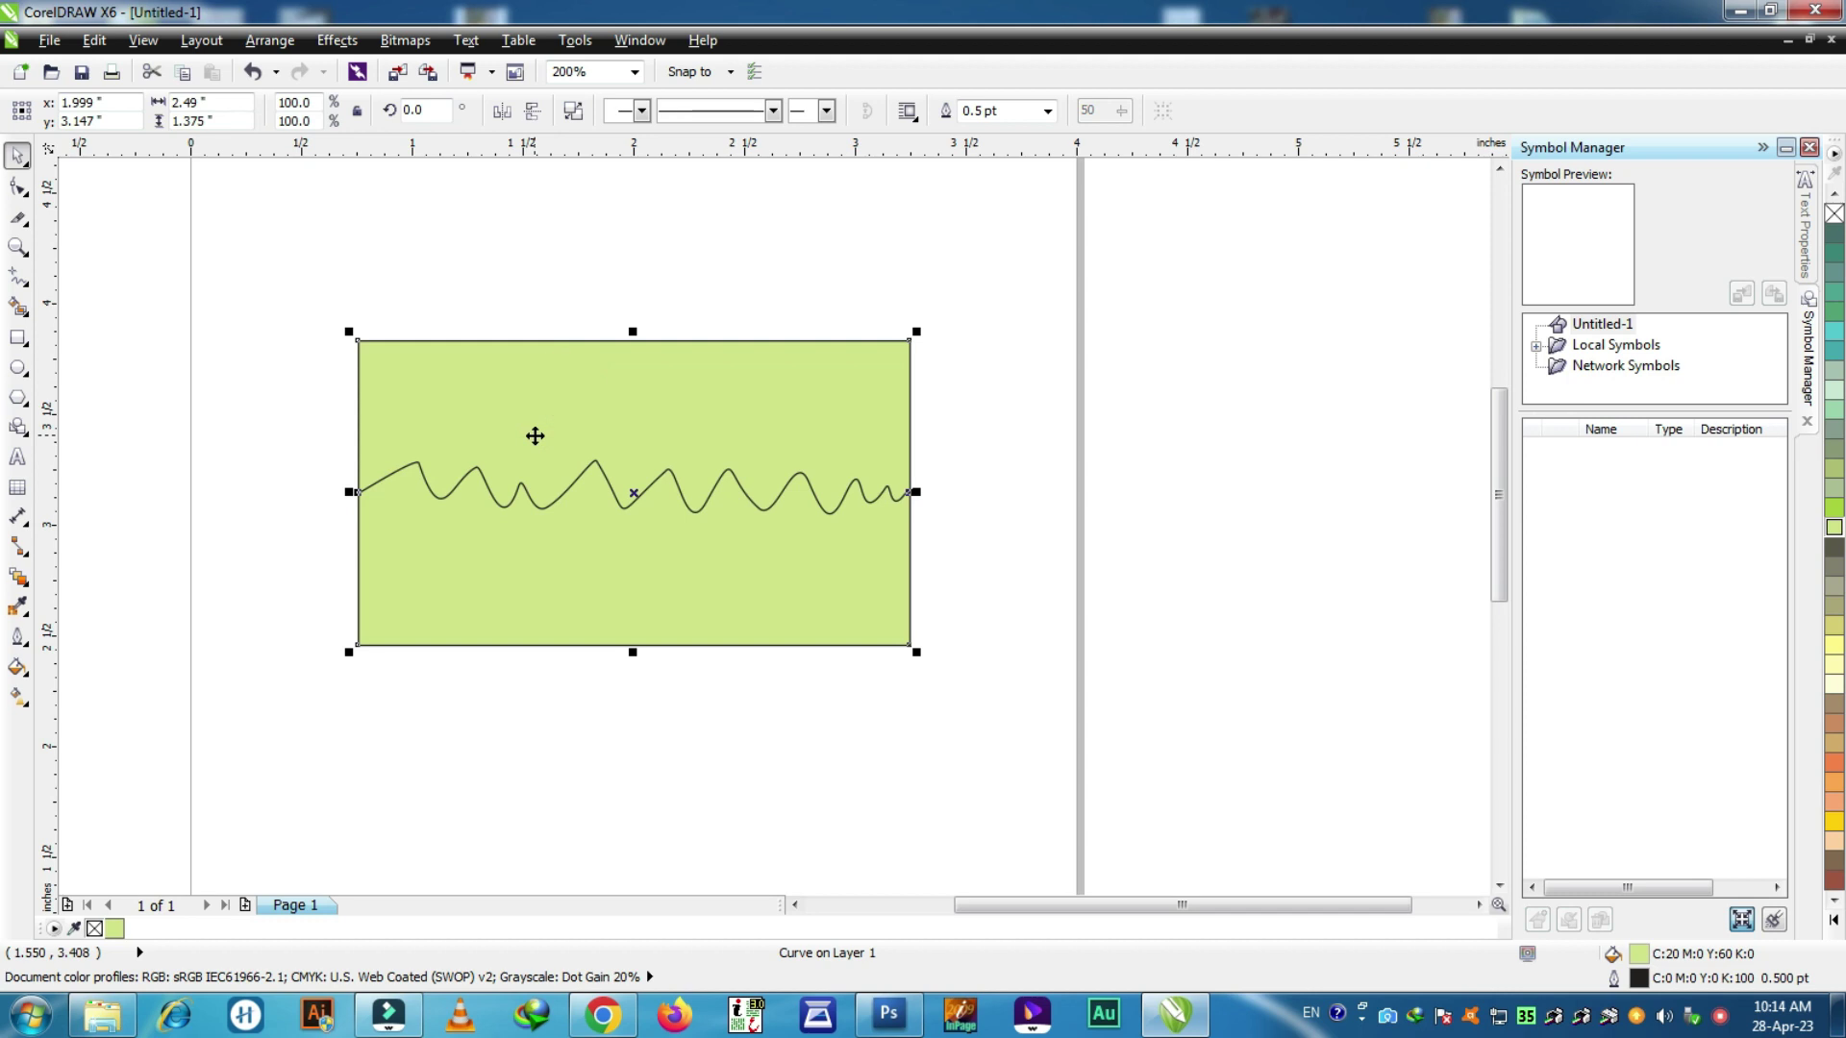
click(1834, 566)
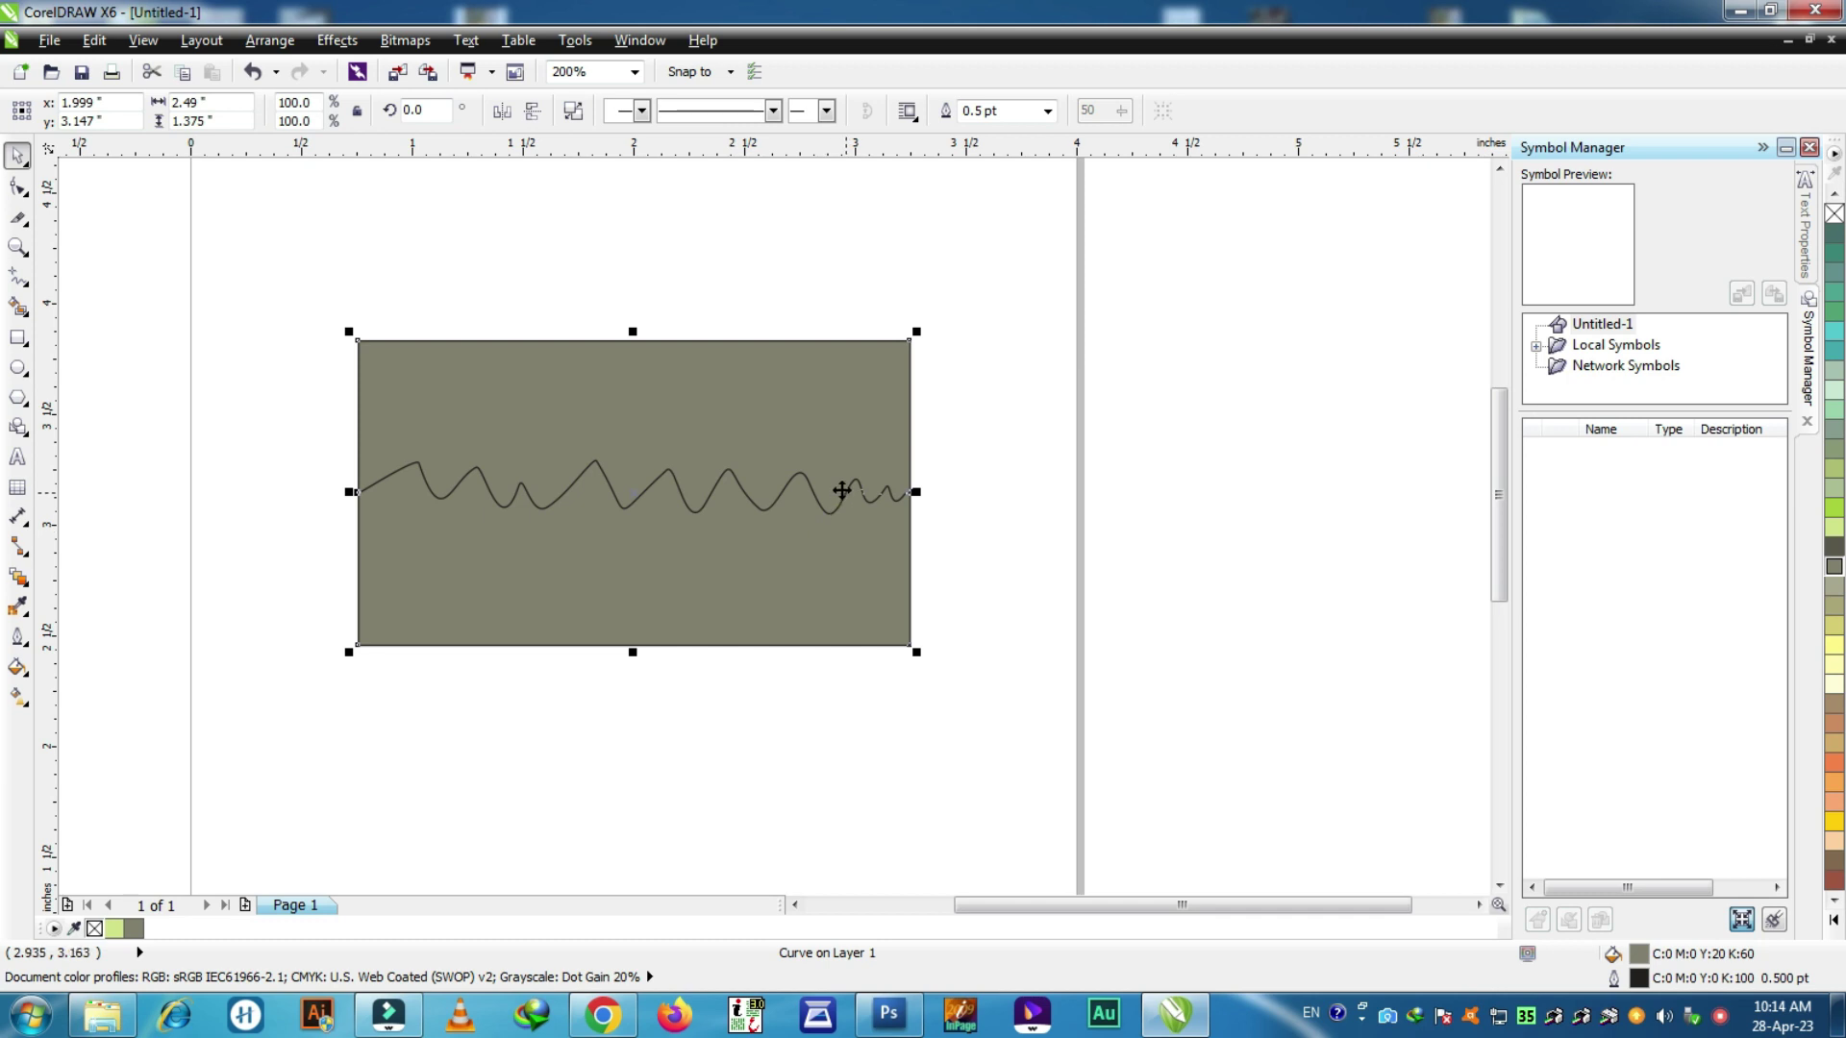
Step: Break the sliced curve apart into two objects, test by moving the upper piece up, and undo that move
key(ctrl+k)
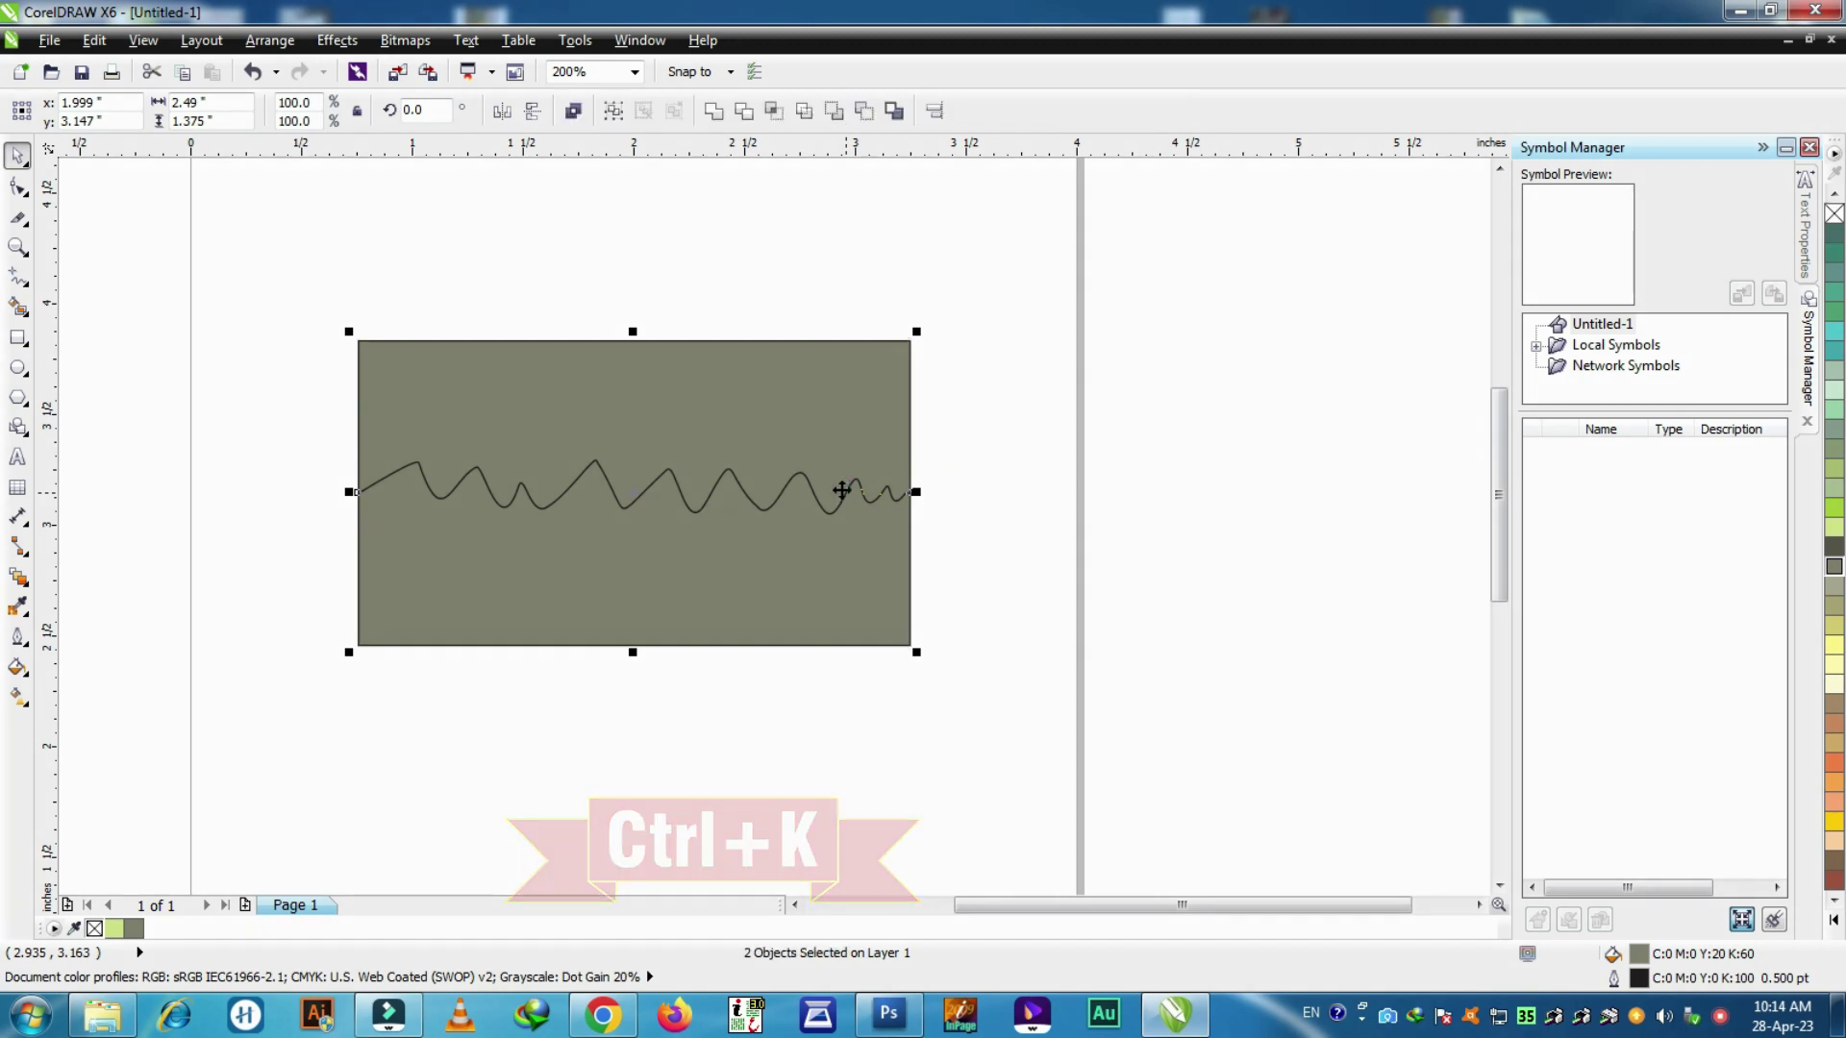
click(1057, 481)
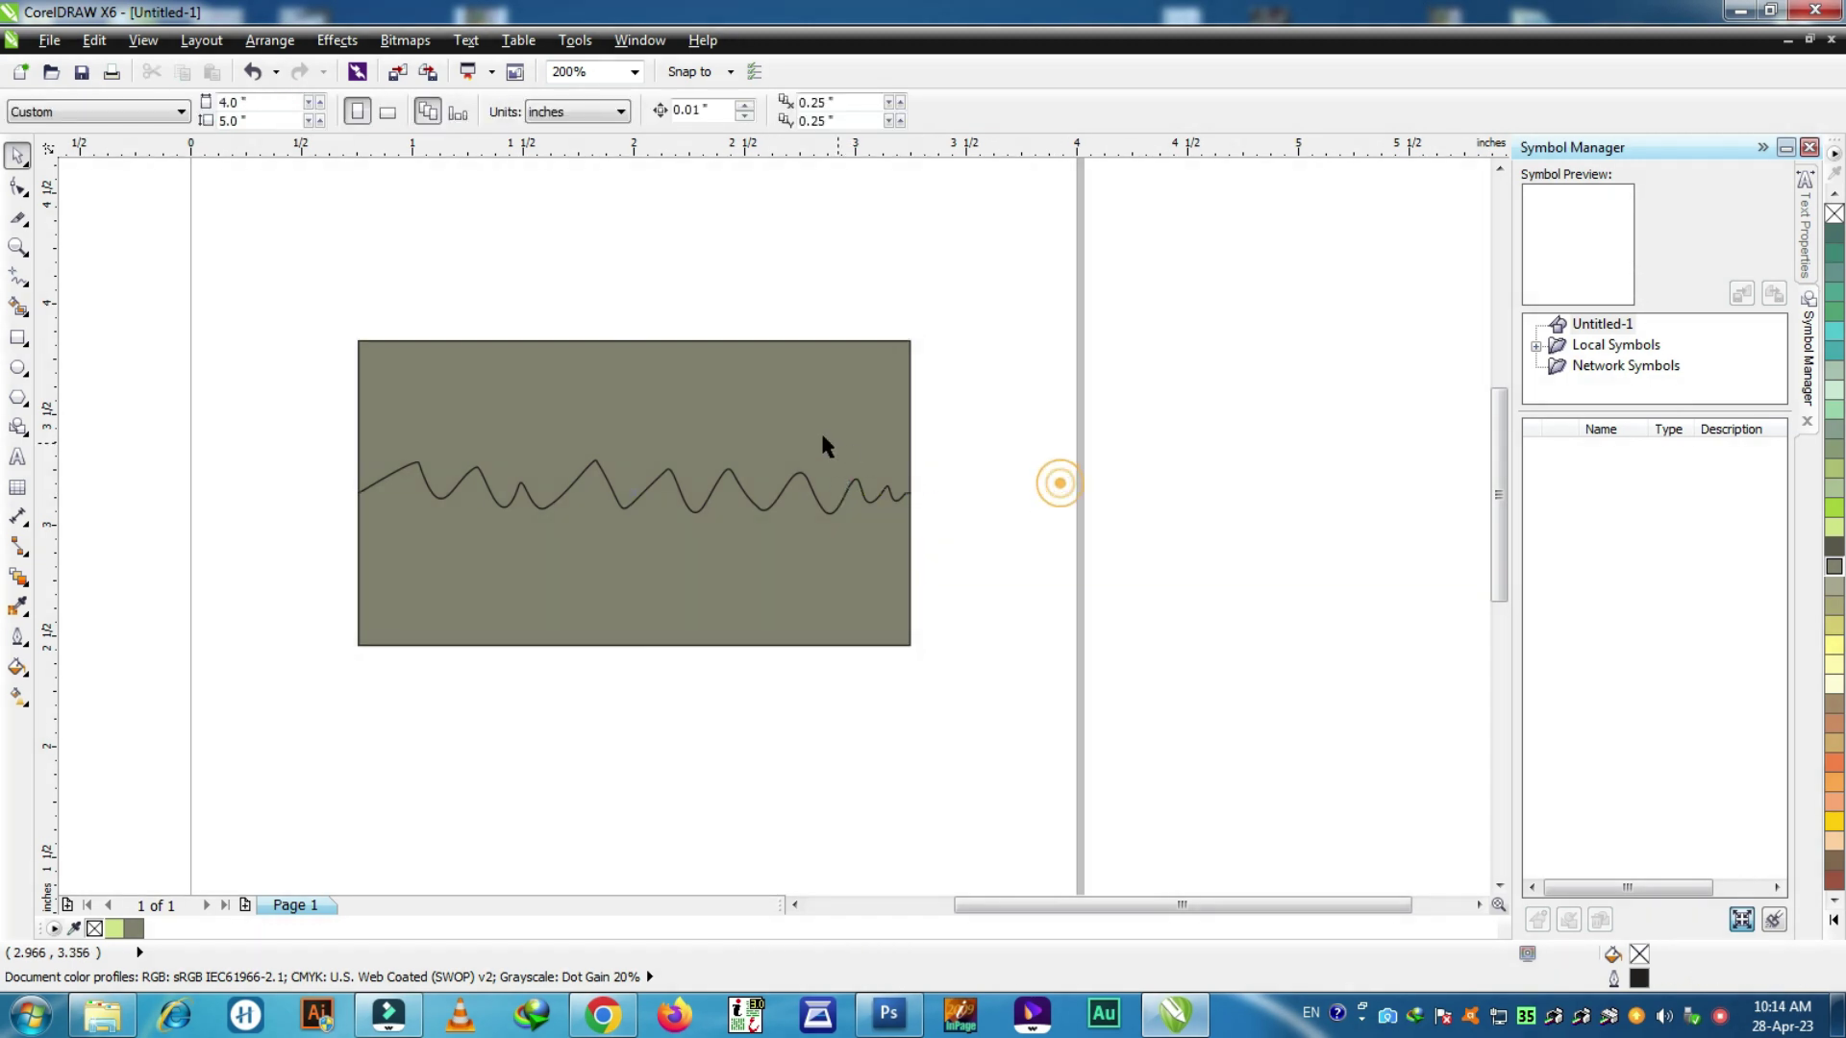
drag(824, 429, 824, 322)
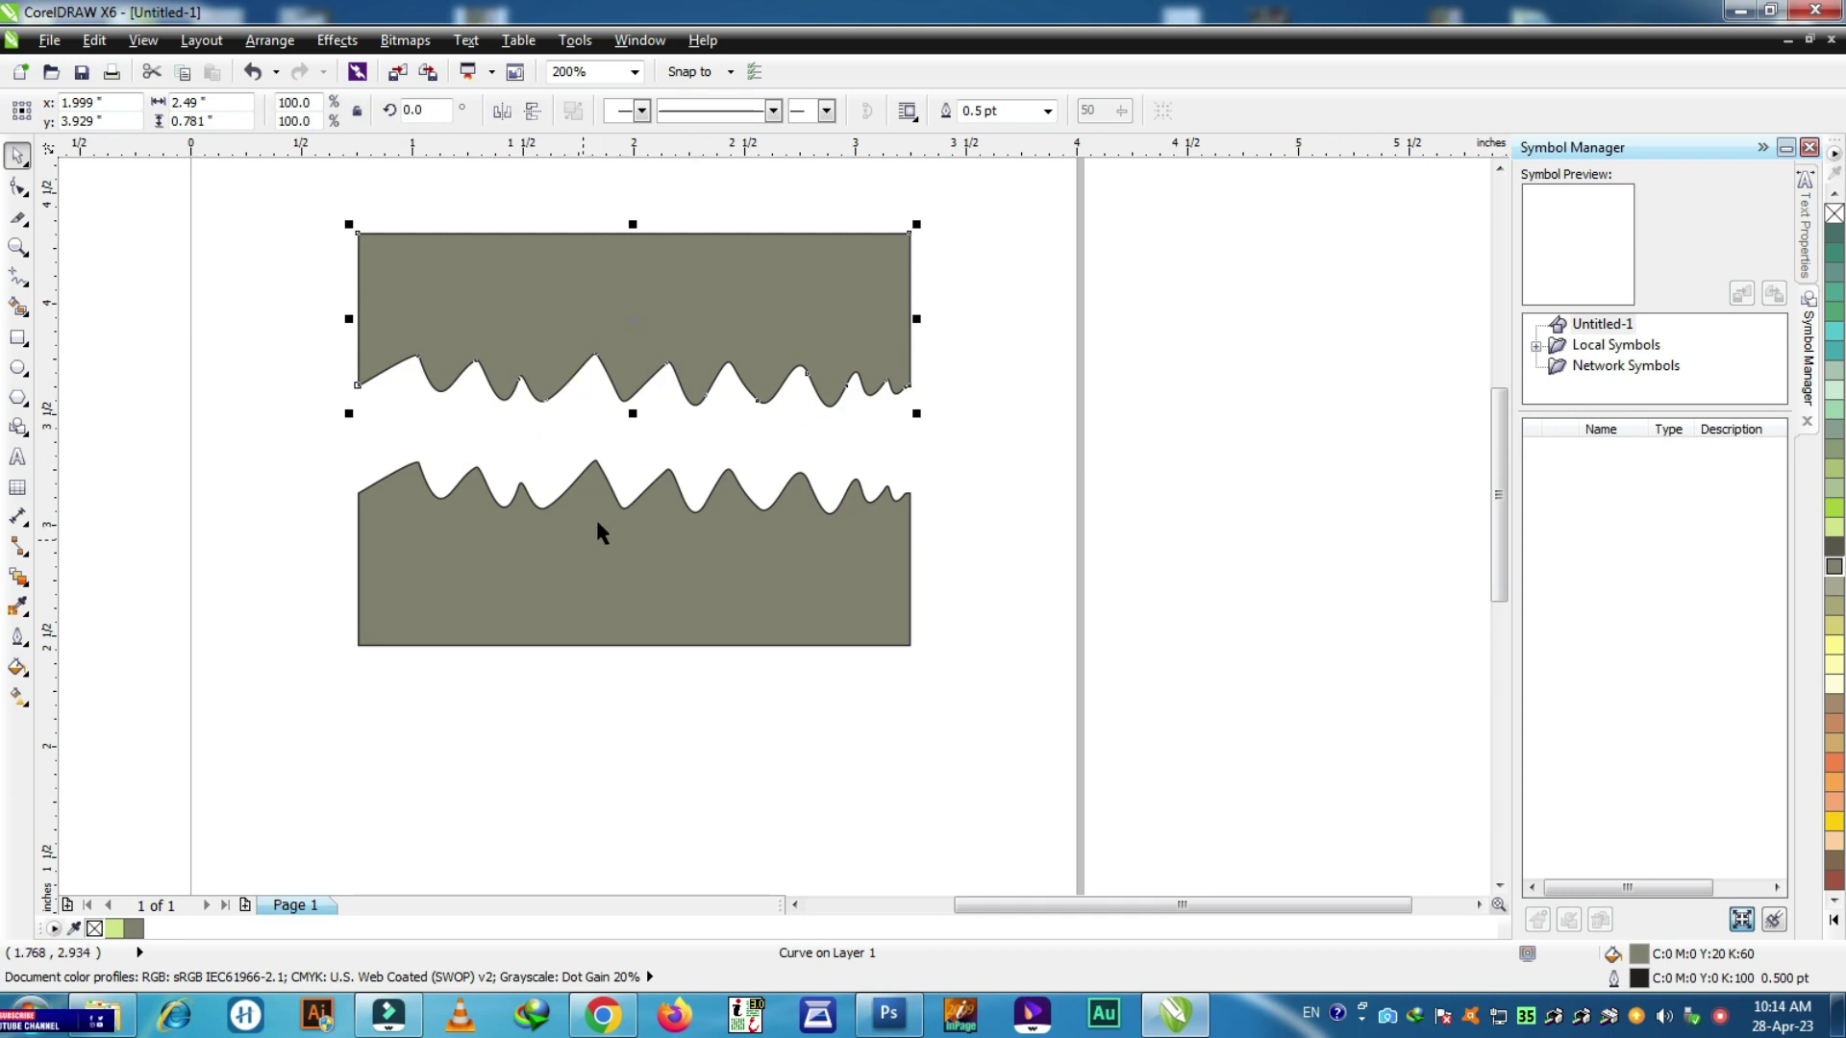
key(ctrl+z)
Step: Fill the upper zigzag piece with khaki and the lower piece with orange (C0 M60 Y80 K0)
click(1833, 629)
click(753, 565)
click(1833, 764)
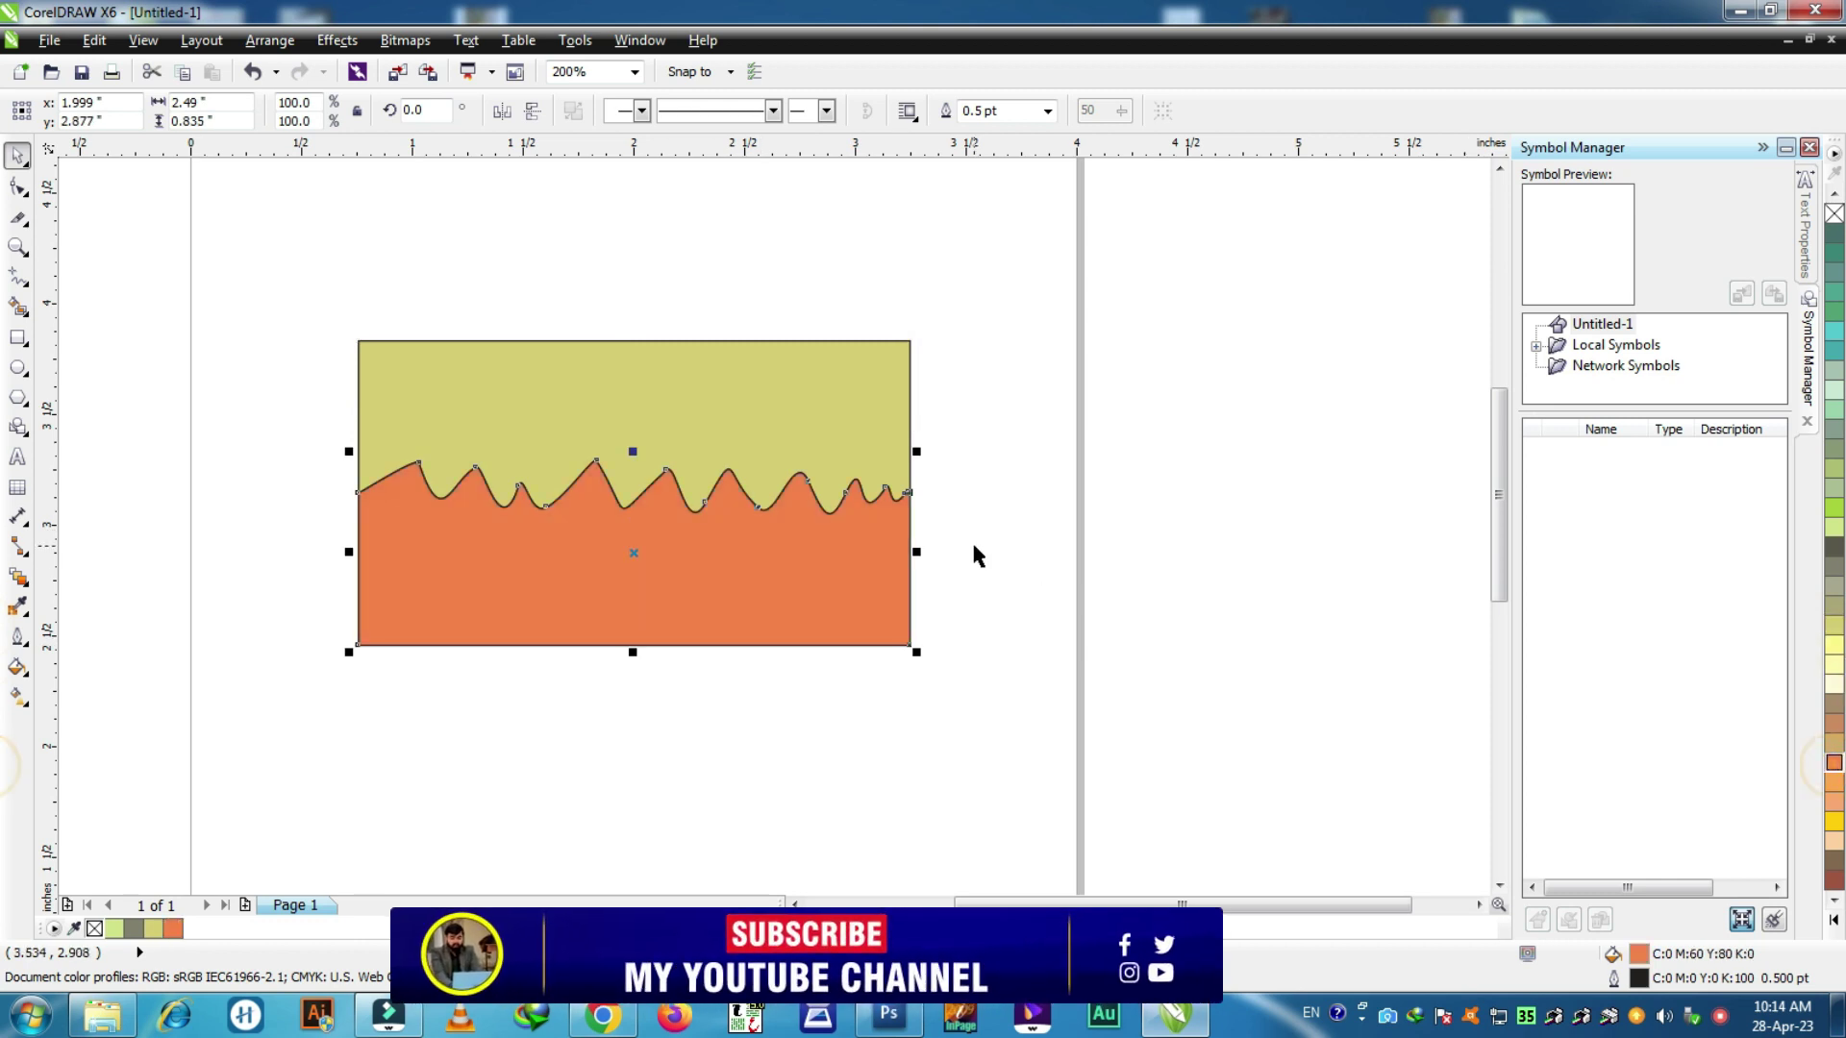
click(1027, 554)
Step: Select both zigzag pieces and move them together to the page's upper part, about X 2.05, Y 3.92 inches
scroll(950, 489, down, 1)
click(769, 474)
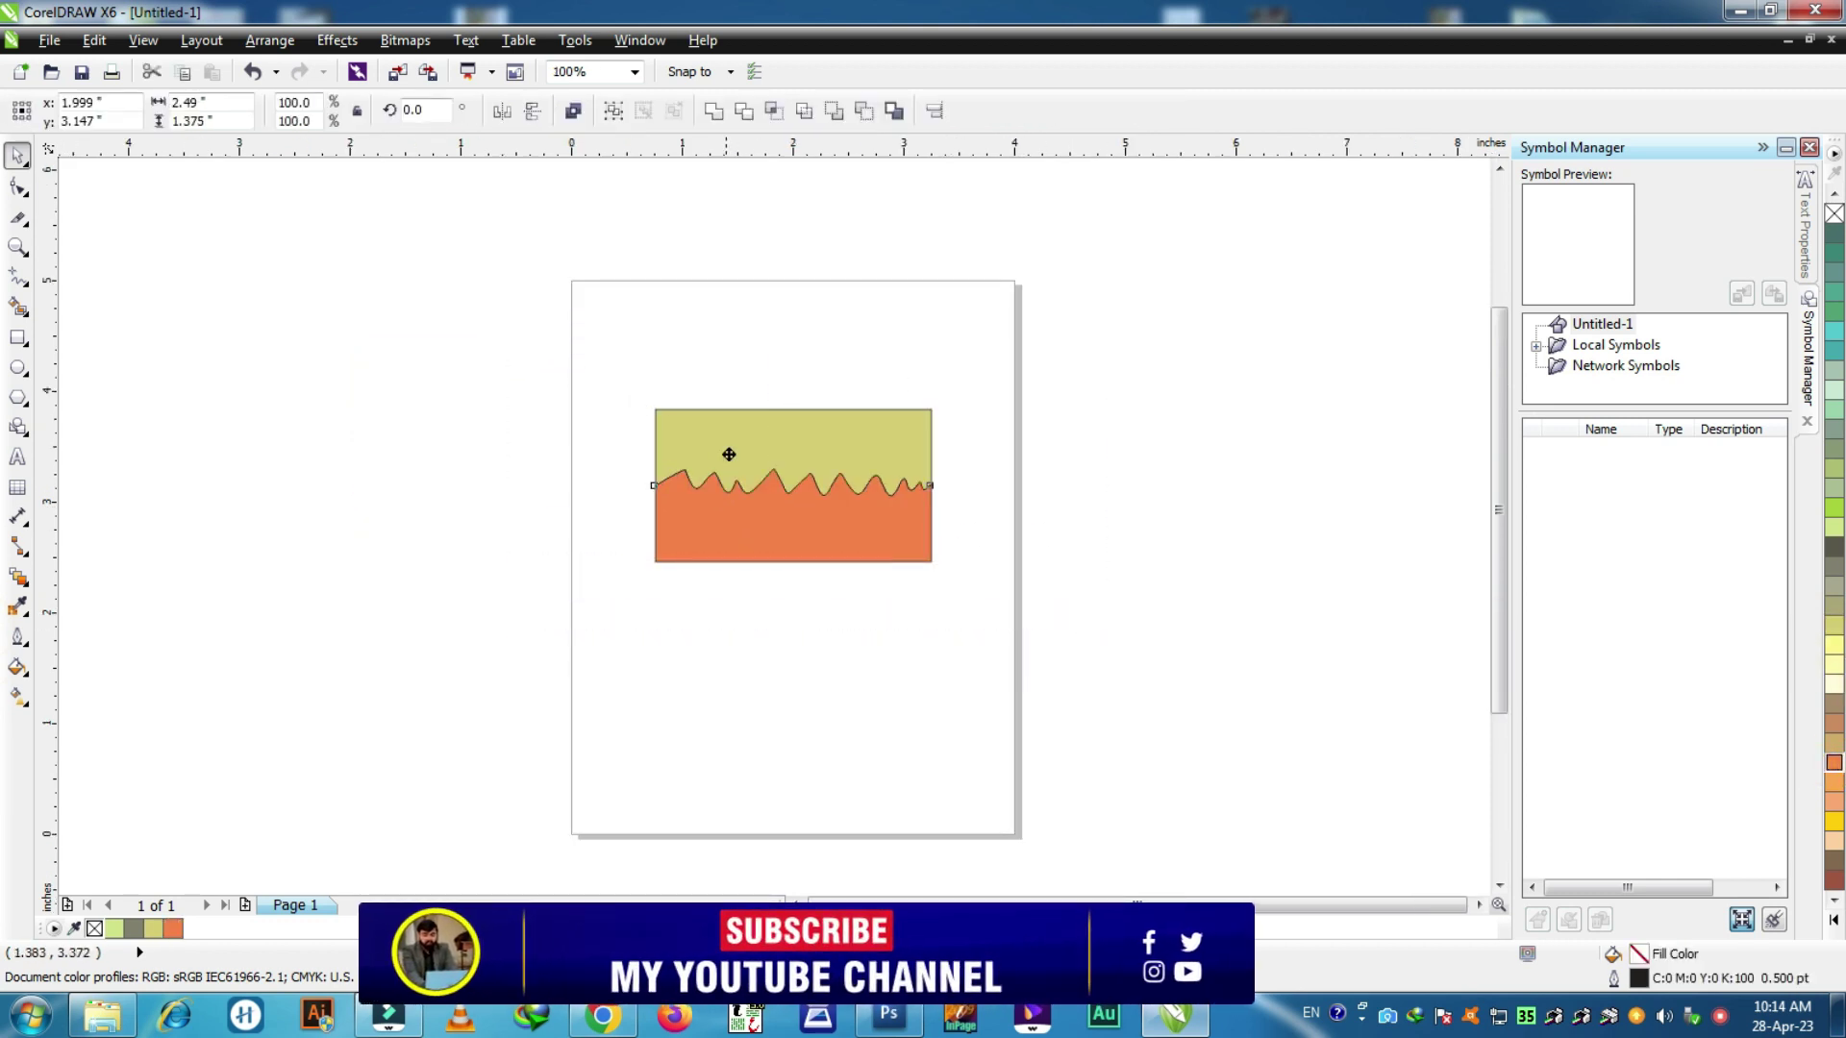
drag(729, 453, 775, 395)
scroll(935, 492, up, 1)
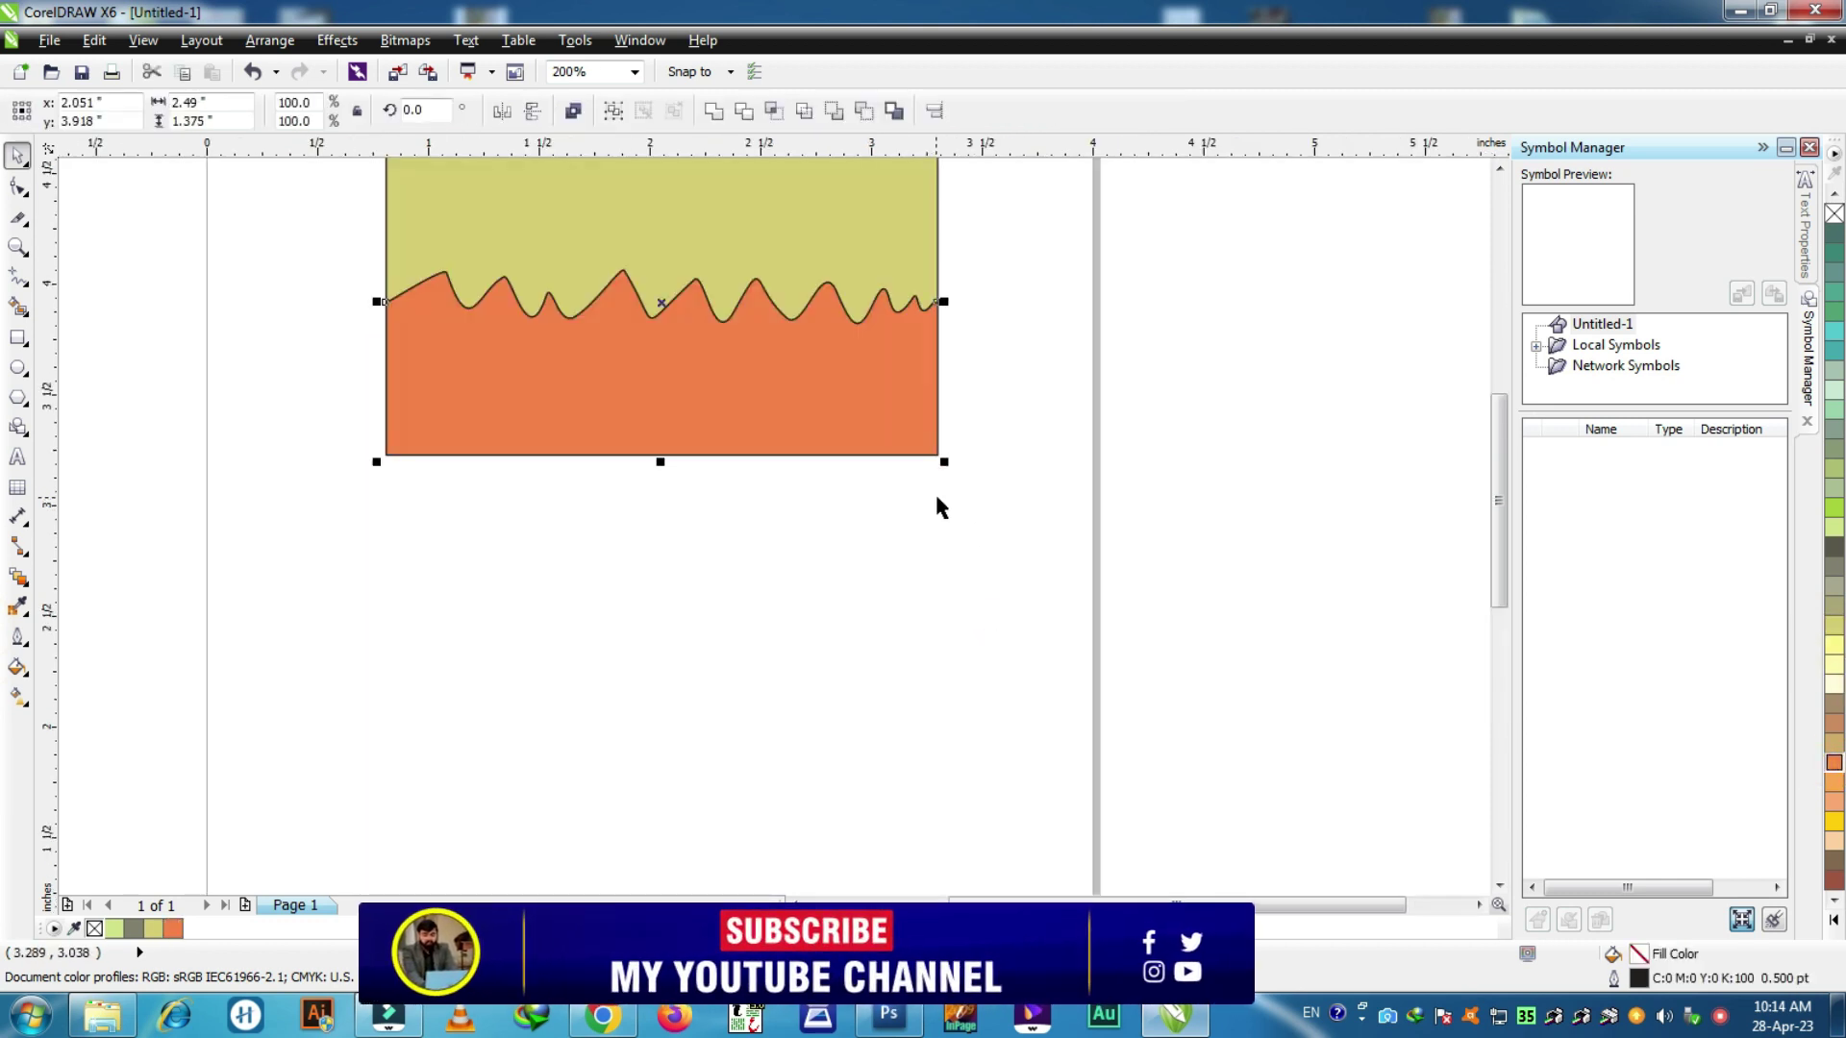
Step: Draw a second rectangle about 2.9 by 1.5 inches below the first and fill it bright green (C40 M0 Y100 K0)
click(17, 338)
scroll(558, 343, down, 1)
drag(447, 449, 564, 538)
drag(642, 593, 768, 615)
click(1833, 512)
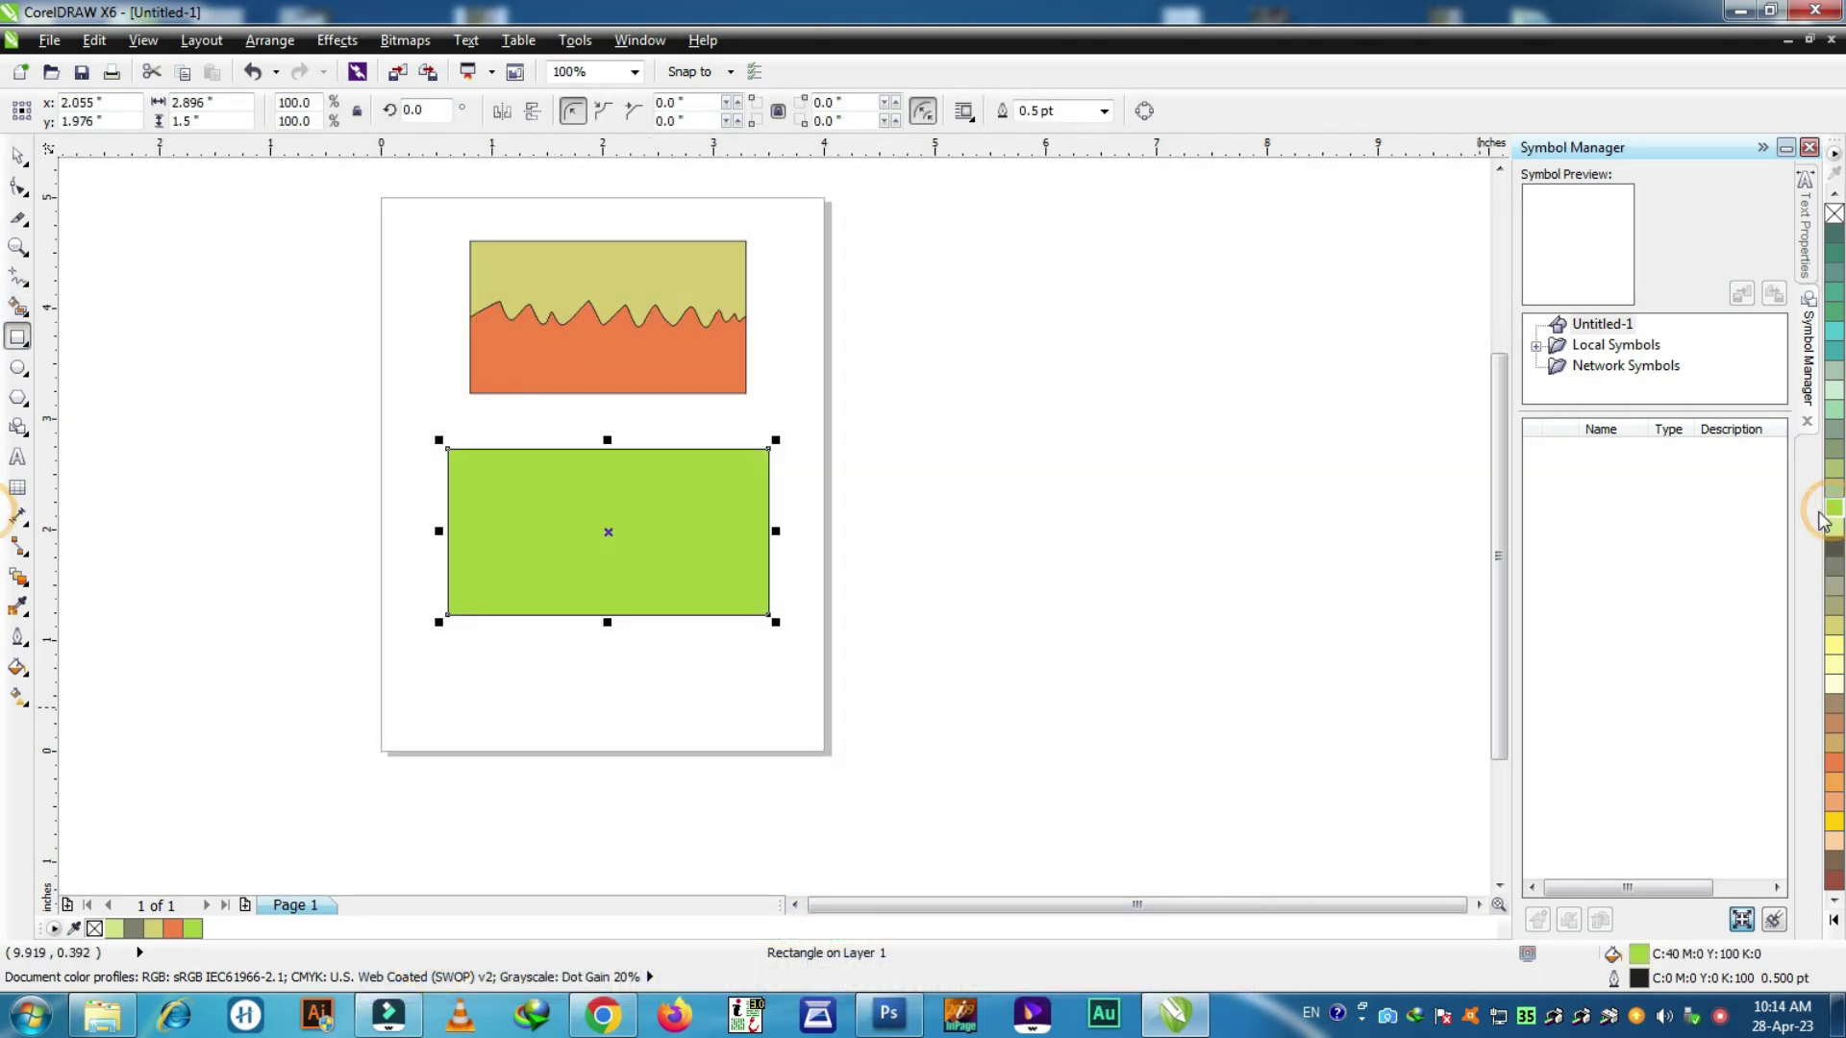
Step: Try a wavy Knife cut across the green rectangle with Keep as one object enabled, and move the result slightly
click(19, 219)
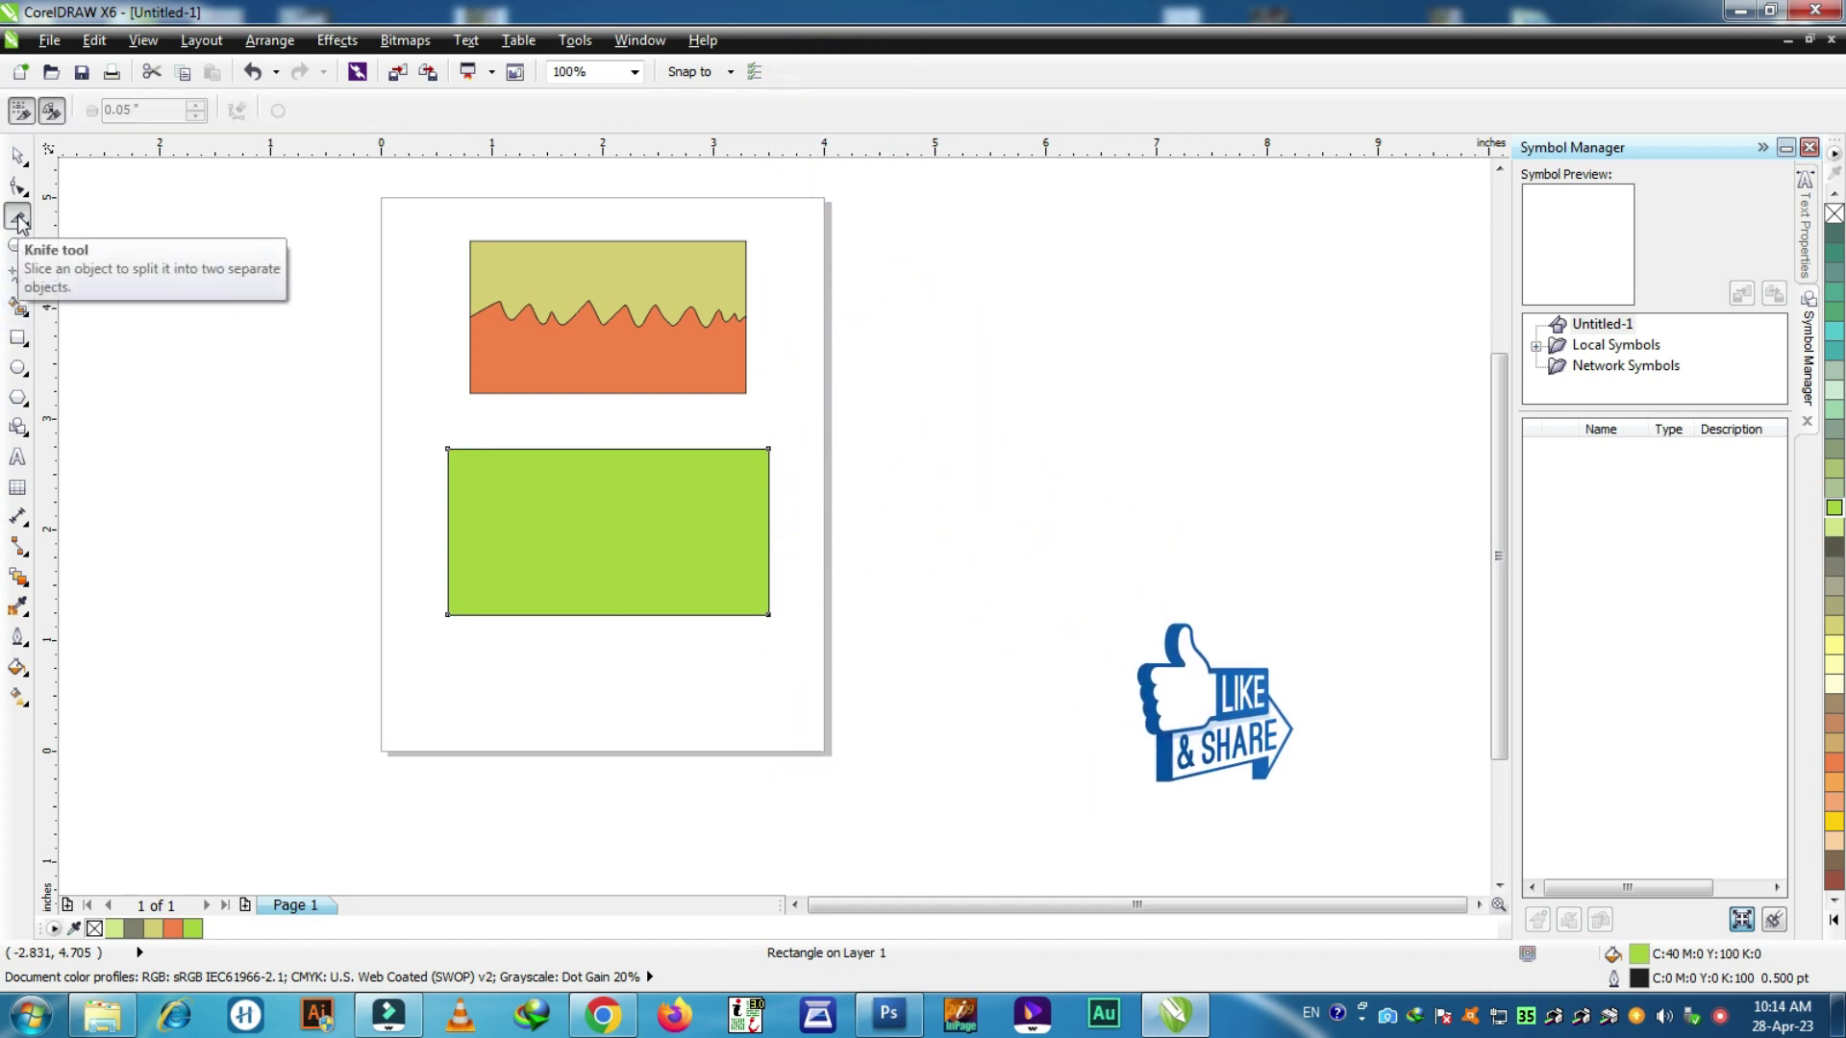
click(51, 111)
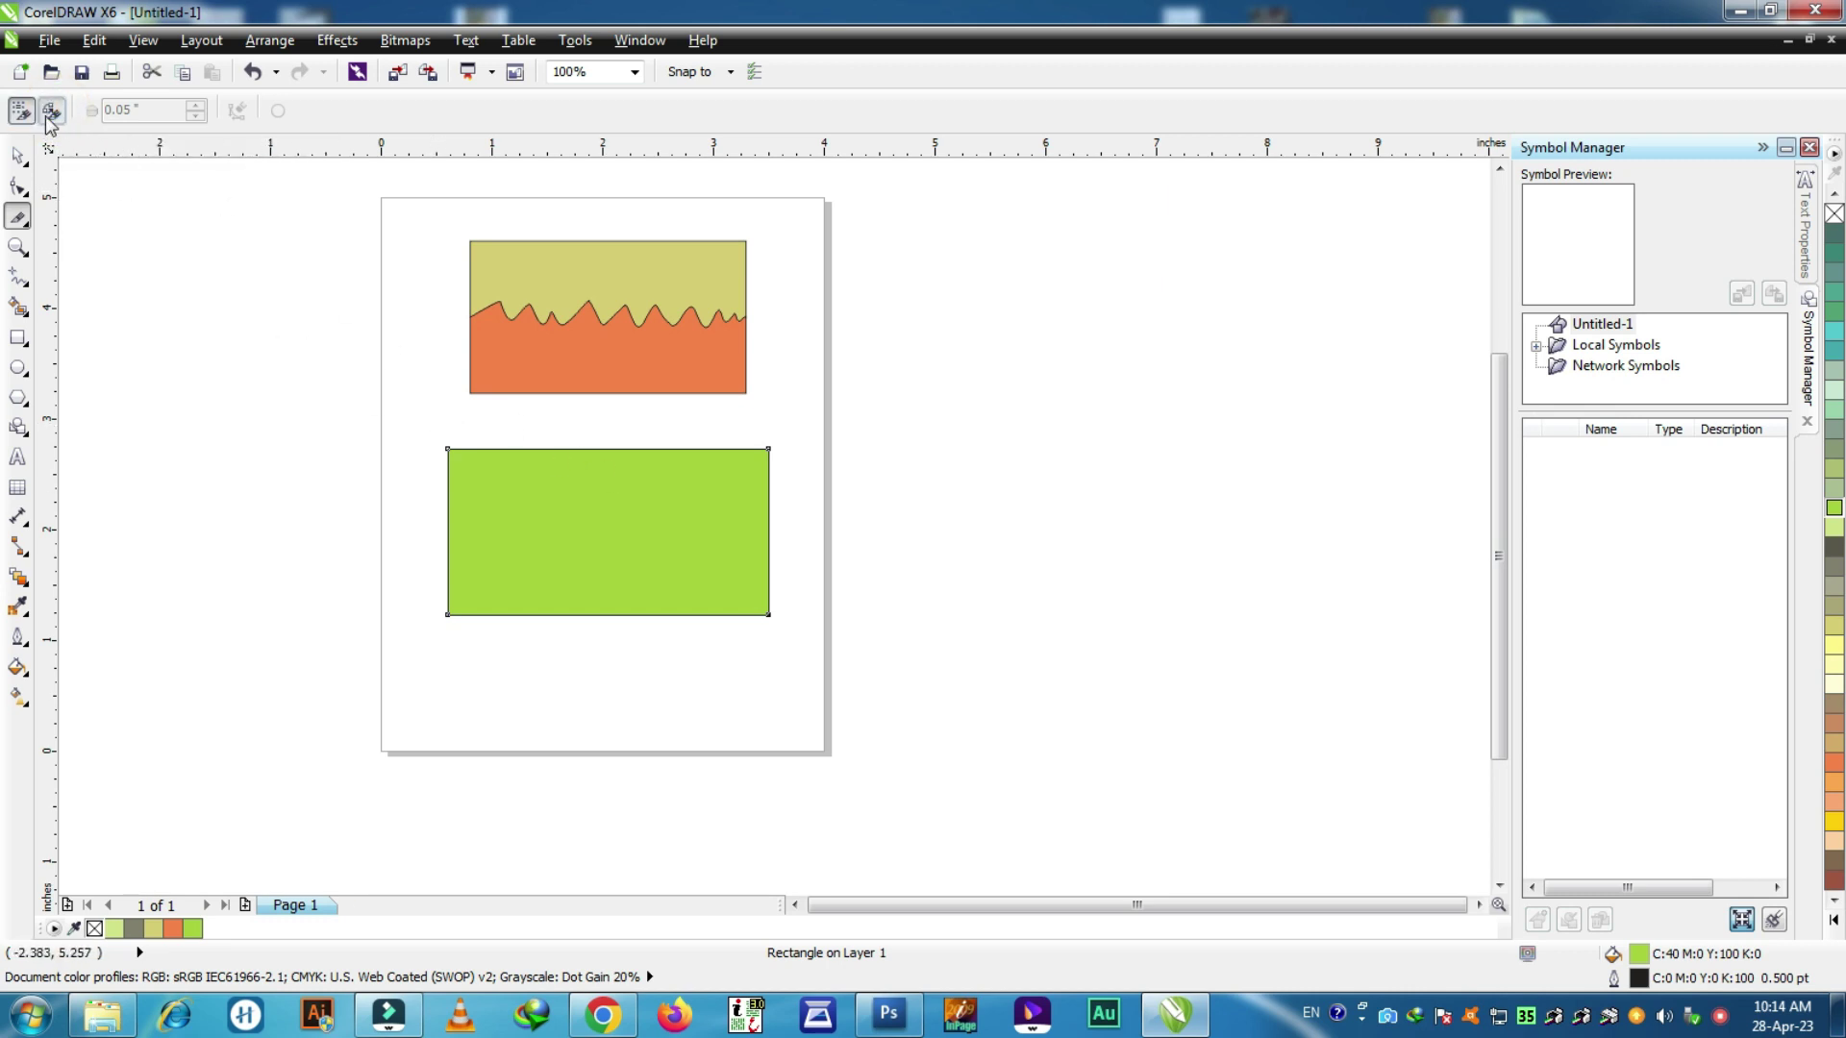
scroll(590, 560, up, 1)
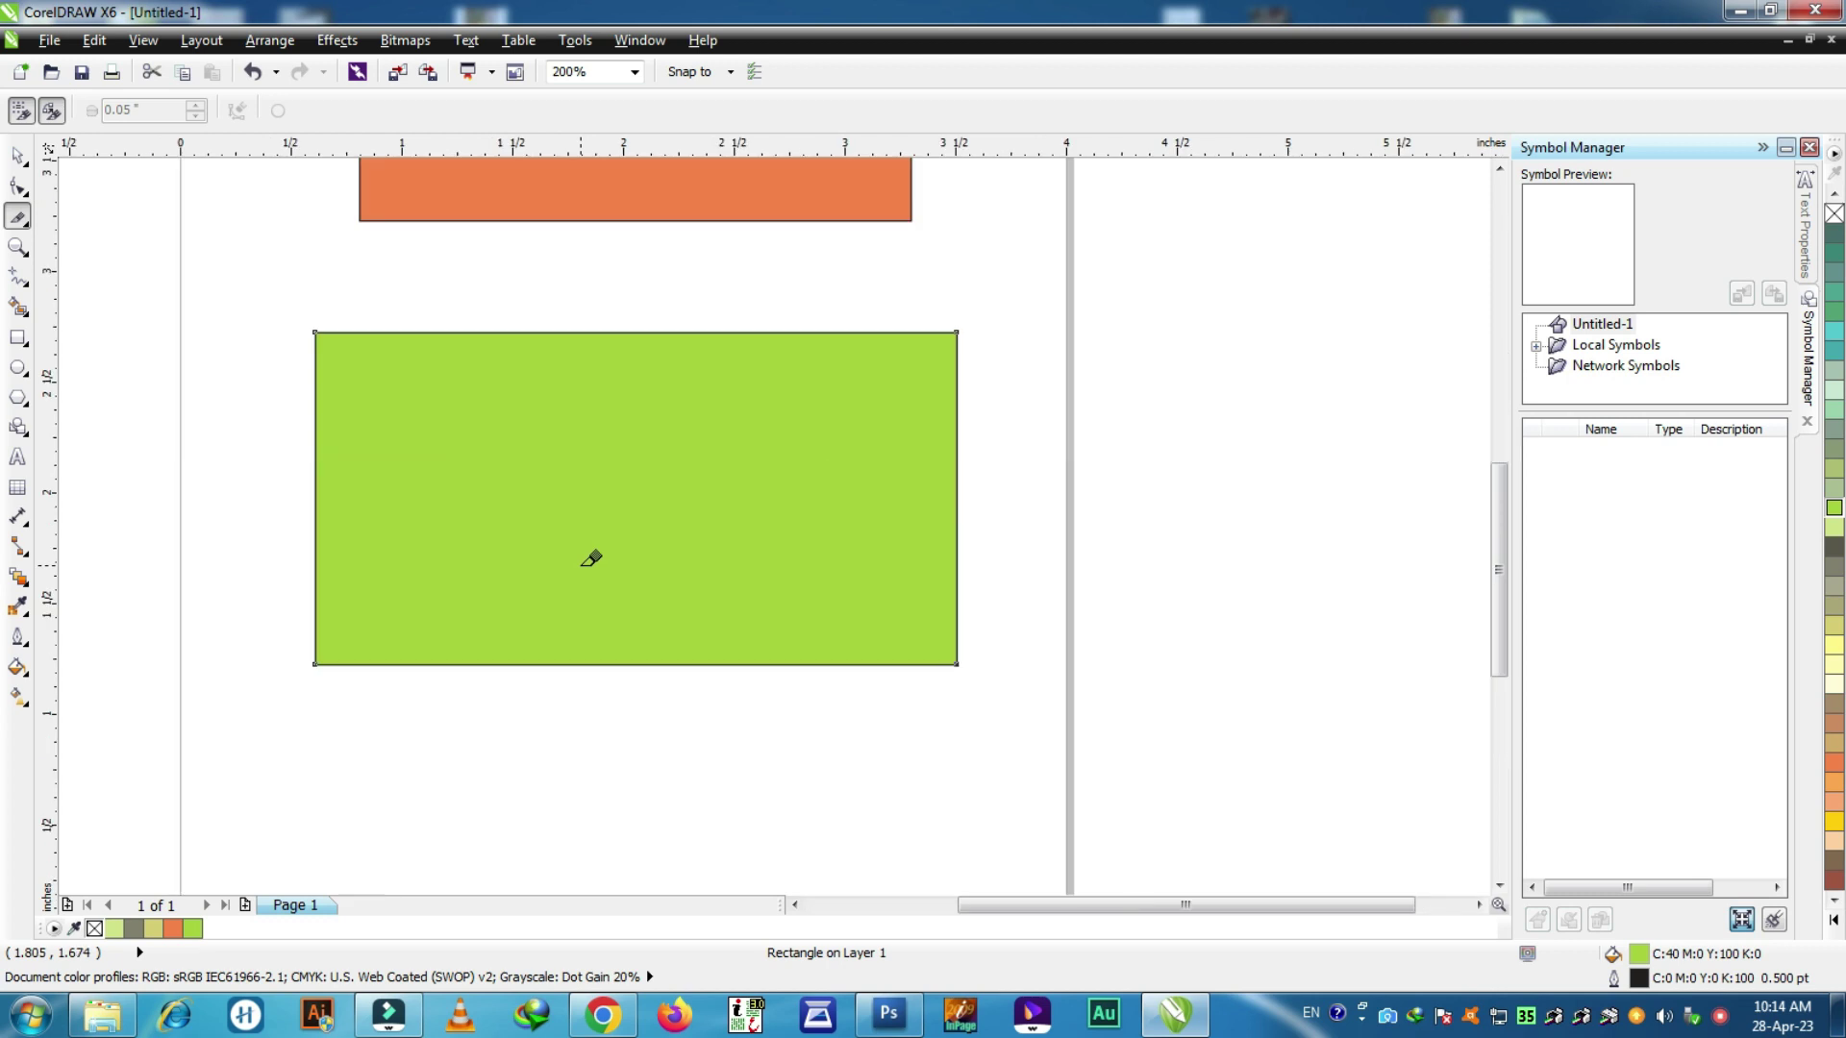
mouse_move(316, 488)
mouse_down()
mouse_move(408, 518)
mouse_move(451, 484)
mouse_move(655, 555)
mouse_move(721, 489)
mouse_move(887, 554)
mouse_move(959, 510)
mouse_up()
click(17, 165)
mouse_move(406, 370)
mouse_down()
mouse_move(407, 313)
mouse_move(414, 401)
mouse_up()
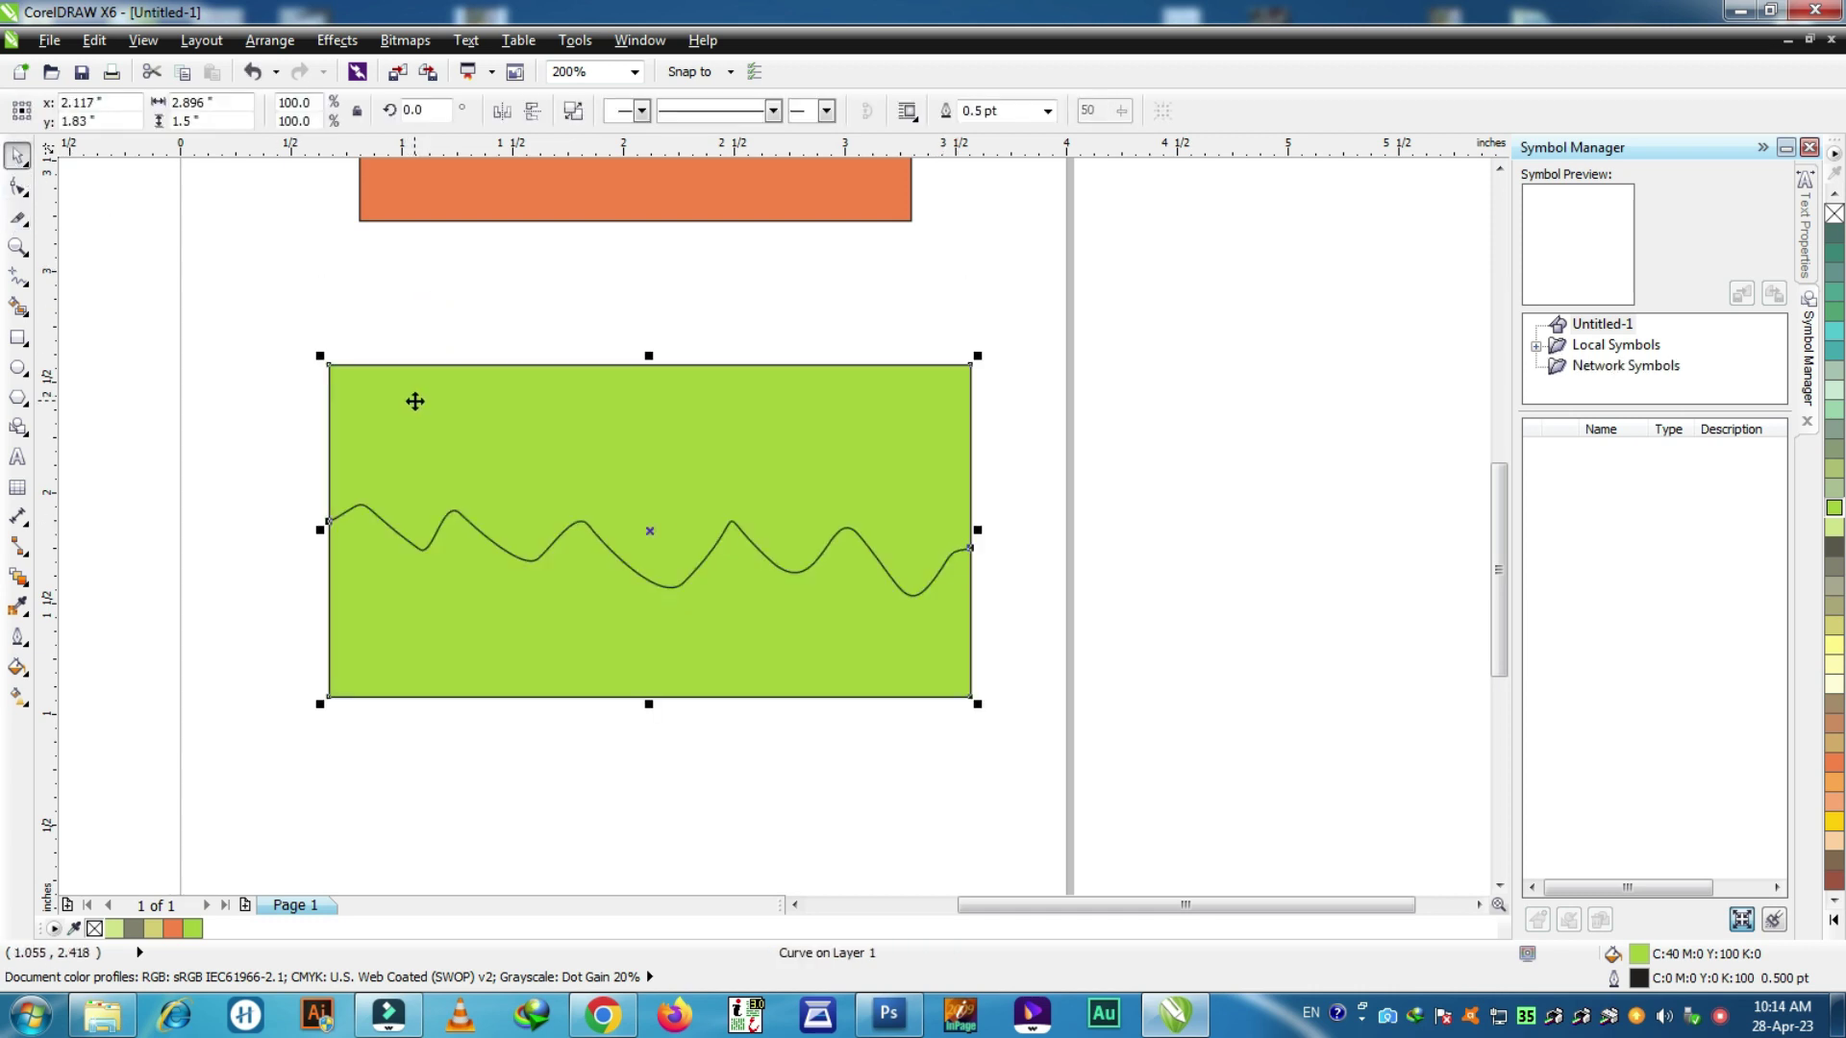
Step: Undo the move and the Knife cut on the green rectangle
key(ctrl+z)
key(ctrl+z)
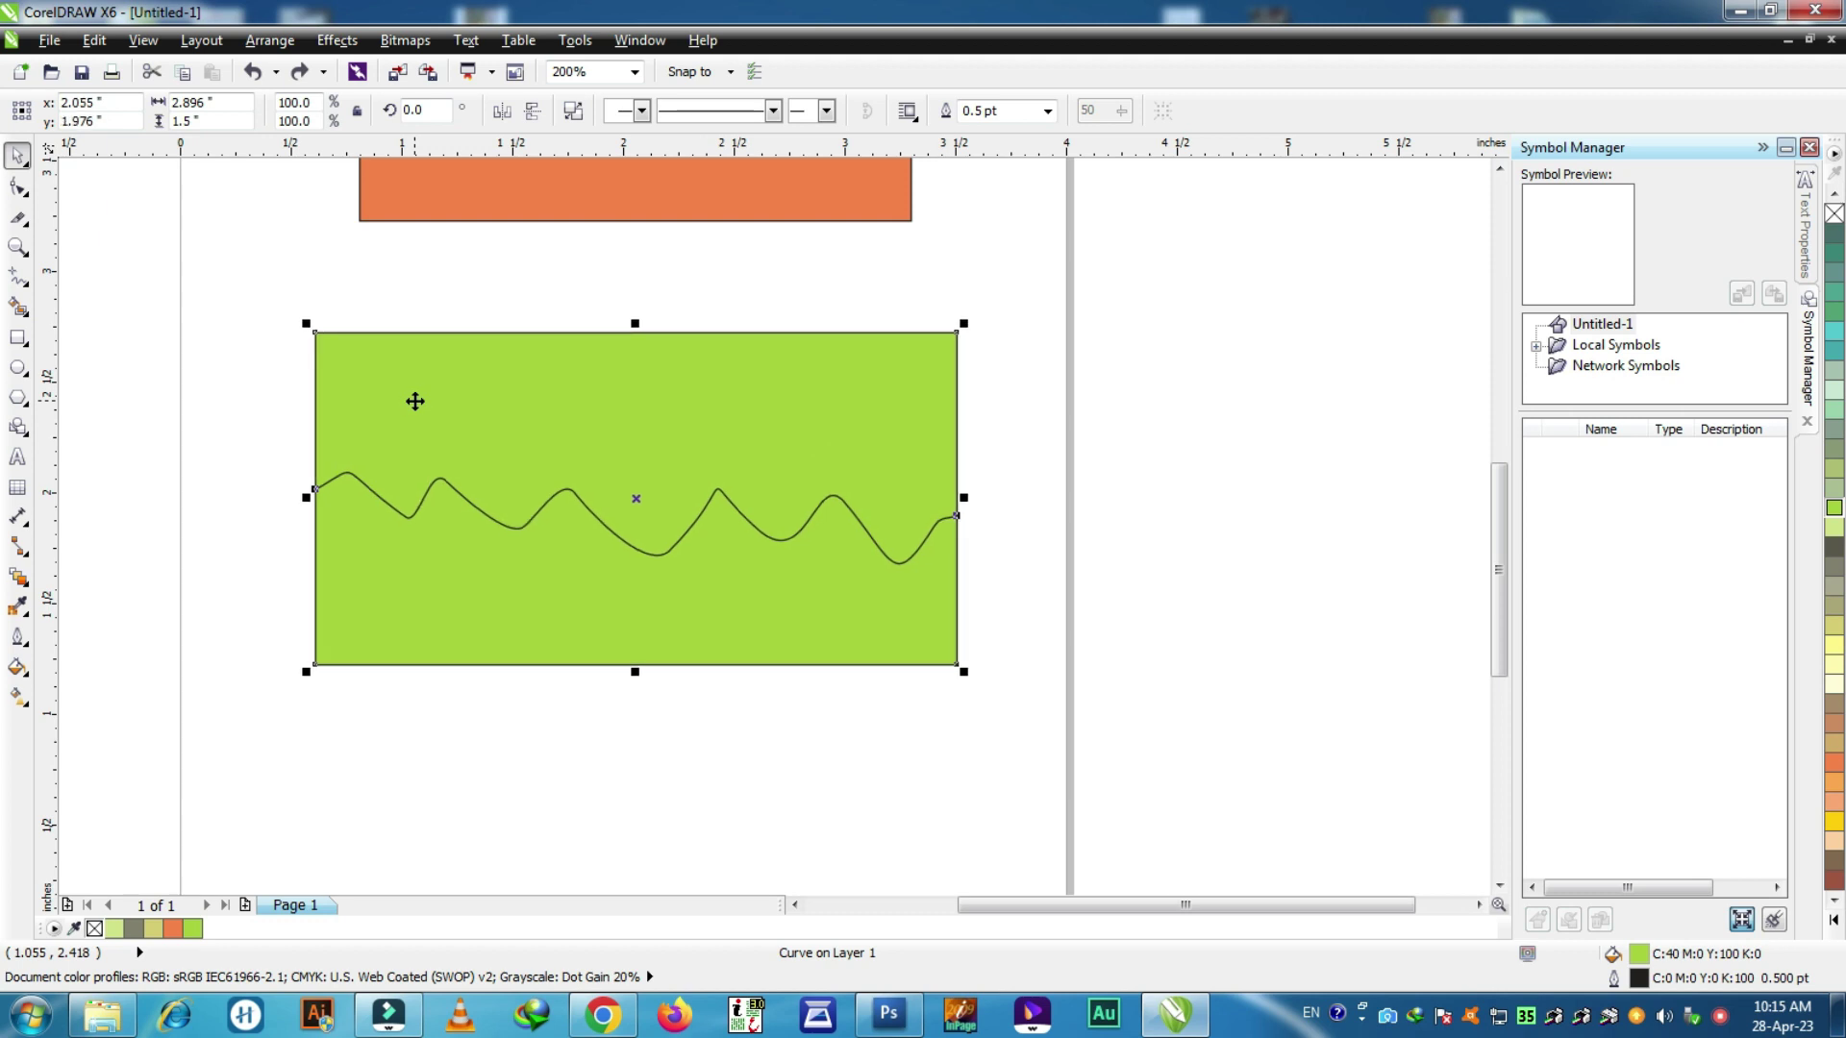
key(ctrl+z)
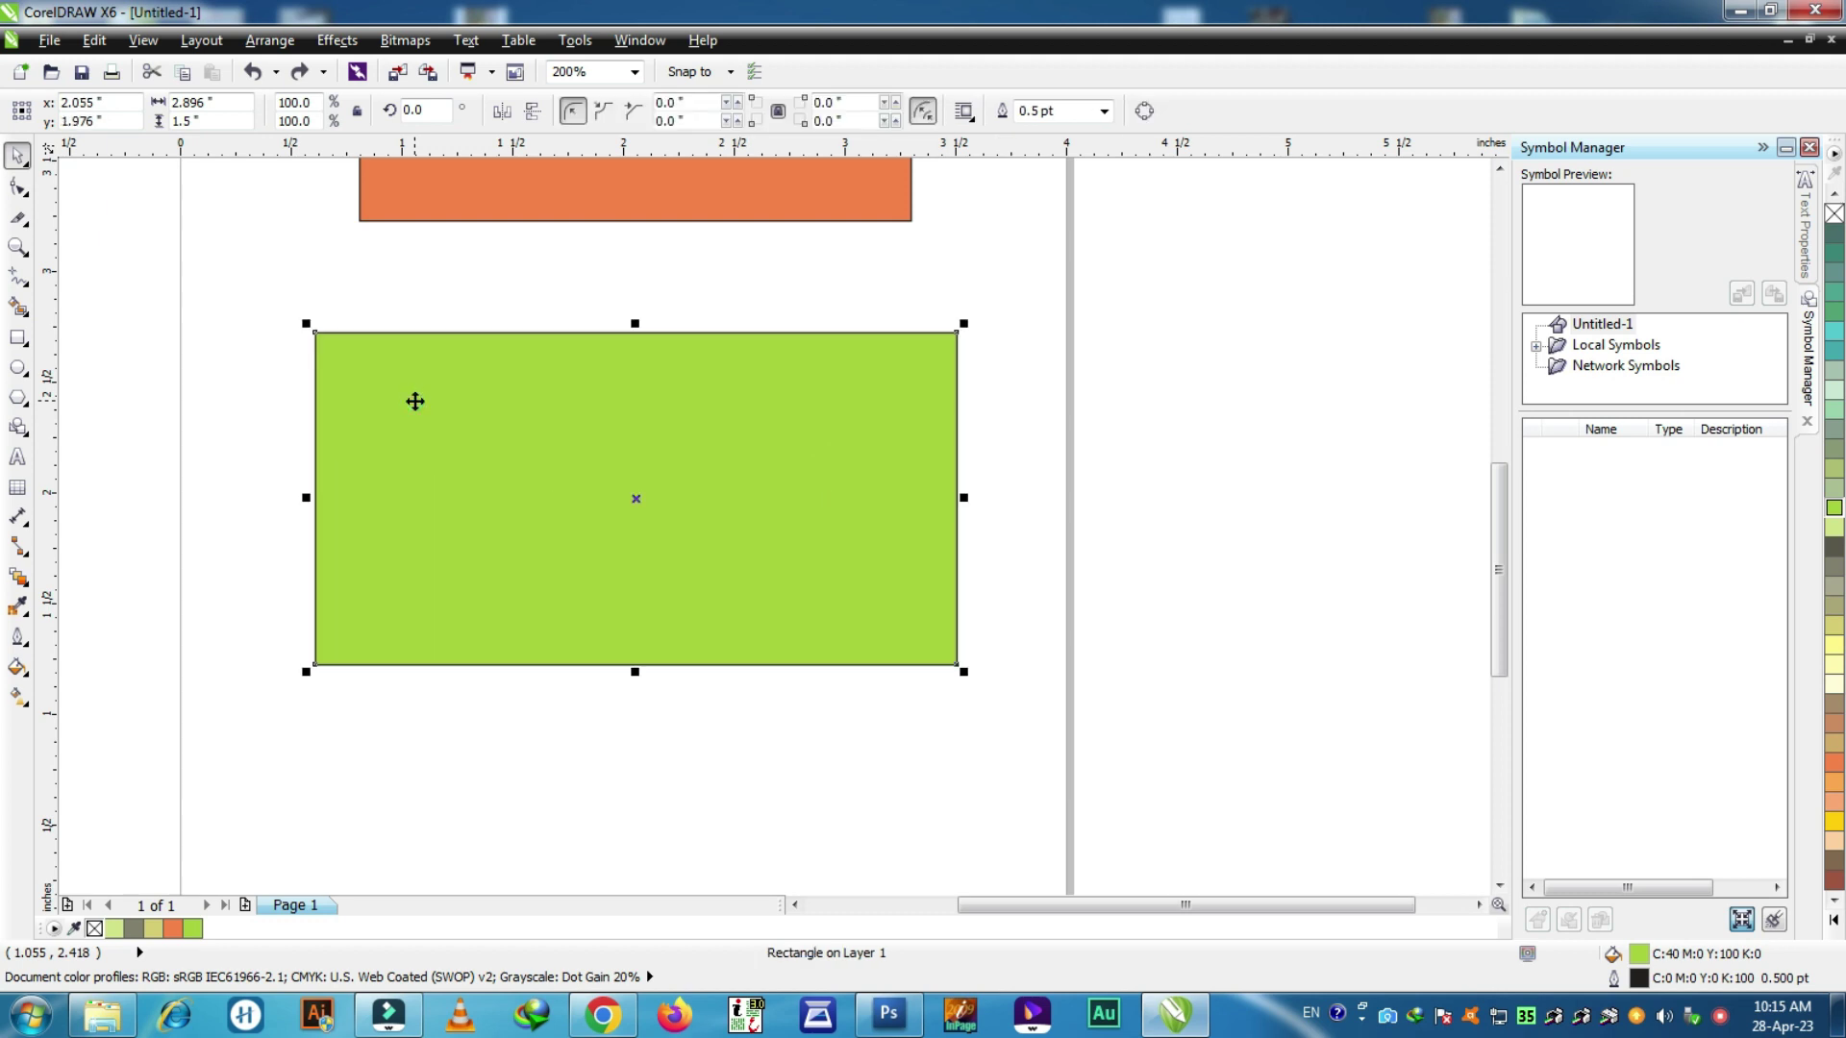
Step: Slice the green rectangle into two separate objects with a wavy Knife cut across its width, with Keep as one object off
click(18, 220)
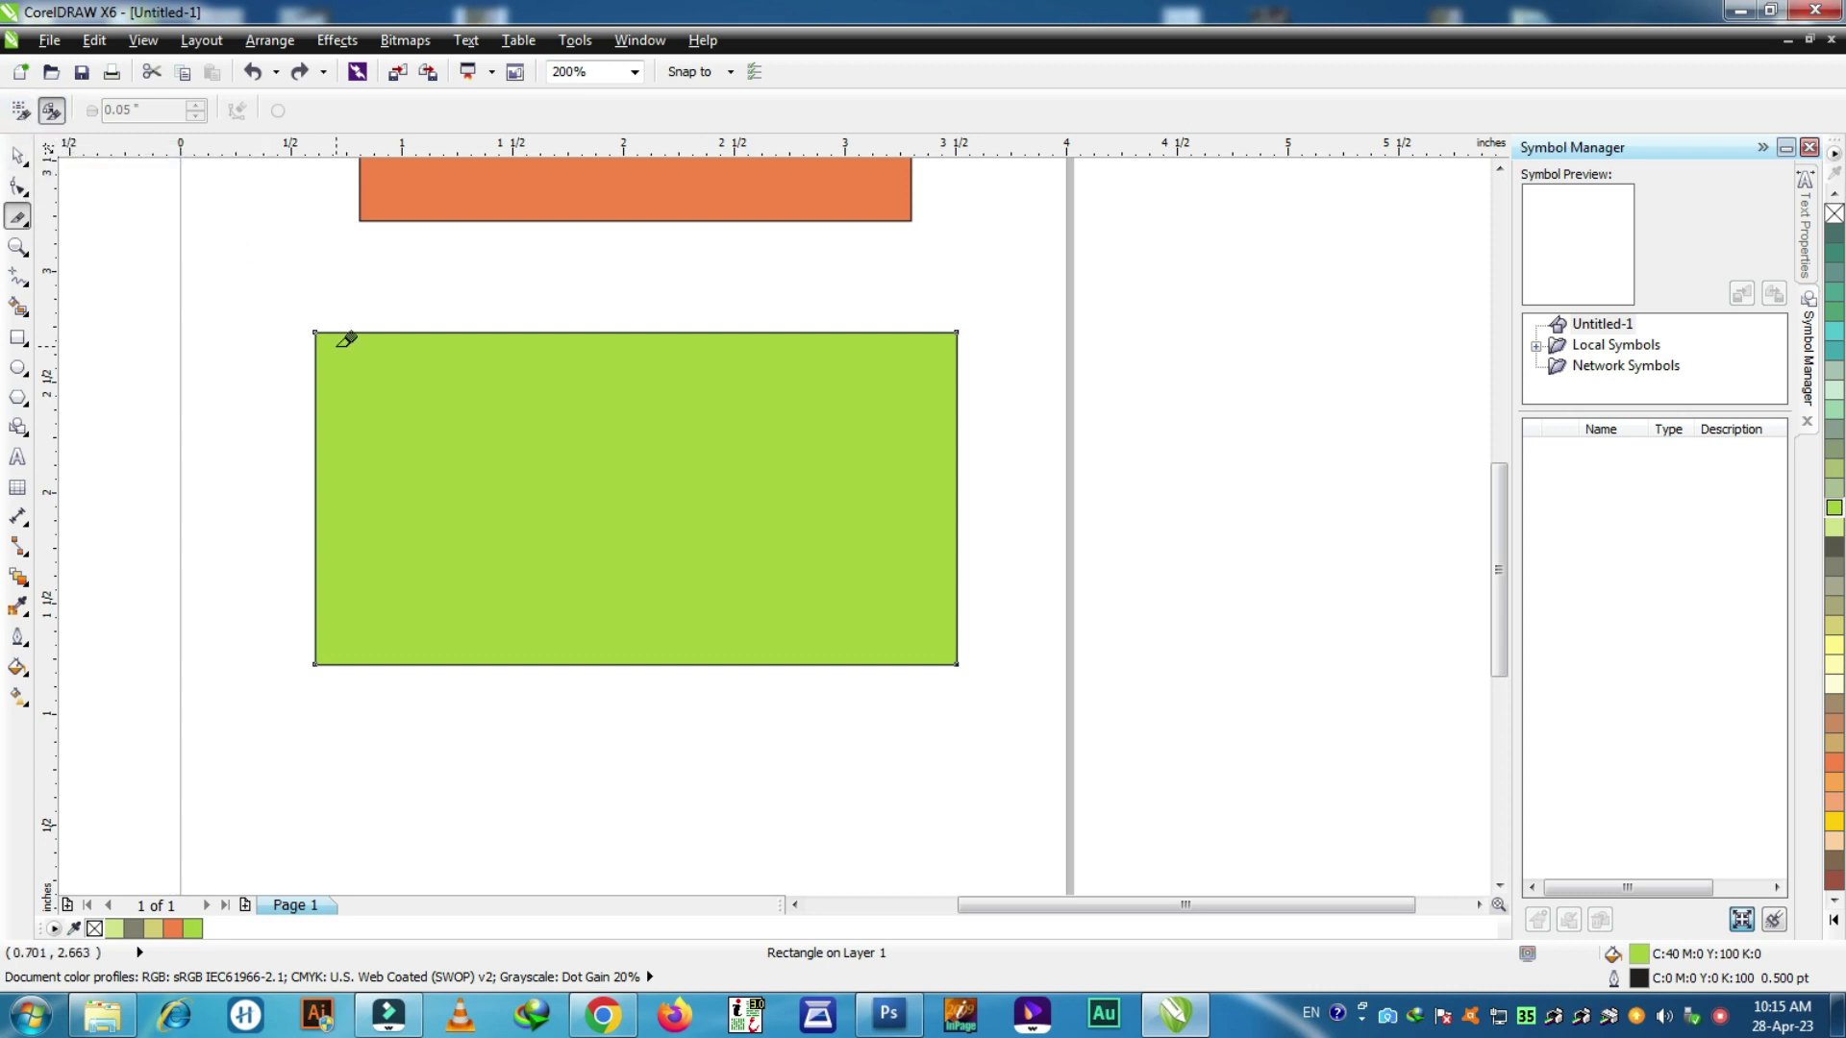
click(317, 492)
mouse_move(362, 465)
mouse_down()
mouse_move(412, 514)
mouse_move(489, 486)
mouse_move(569, 495)
mouse_move(657, 545)
mouse_move(699, 484)
mouse_move(784, 488)
mouse_move(833, 531)
mouse_move(867, 475)
mouse_move(907, 526)
mouse_move(957, 496)
mouse_up()
click(17, 154)
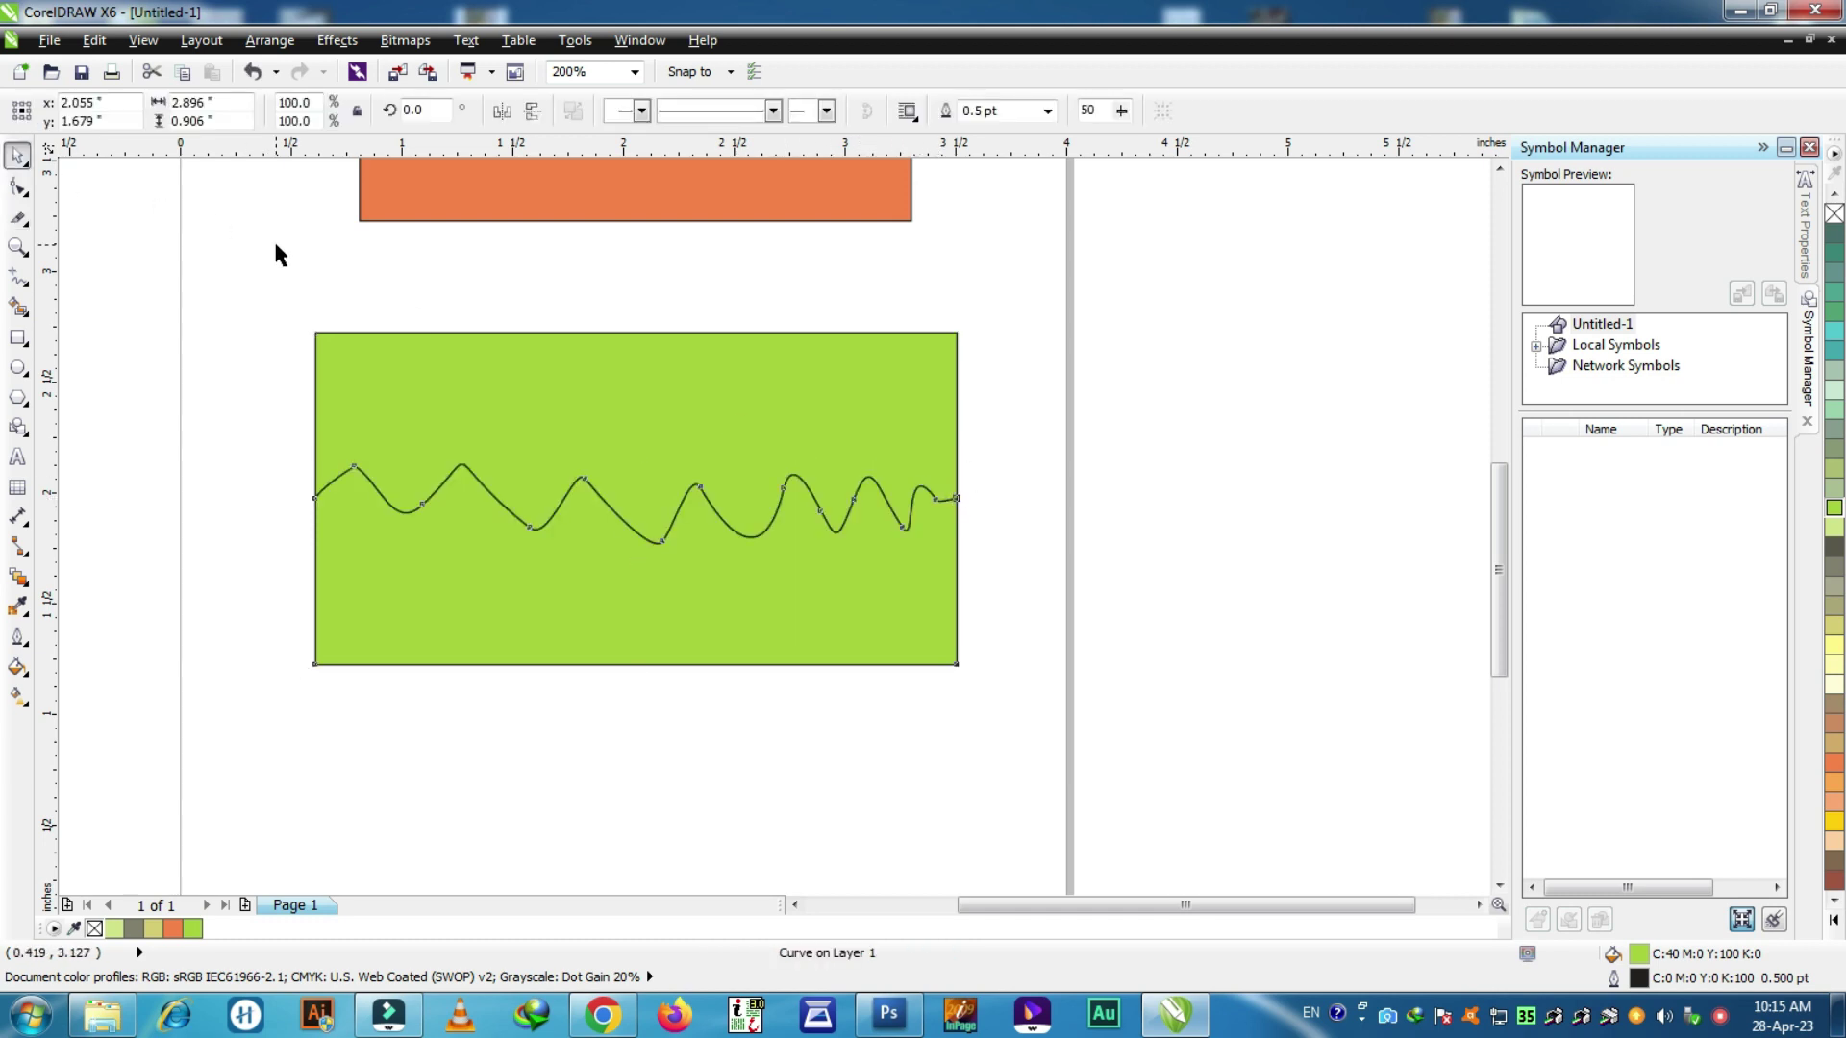
click(275, 246)
Step: Fill the upper piece of the green rectangle with brown and the lower piece with pale mint
click(678, 416)
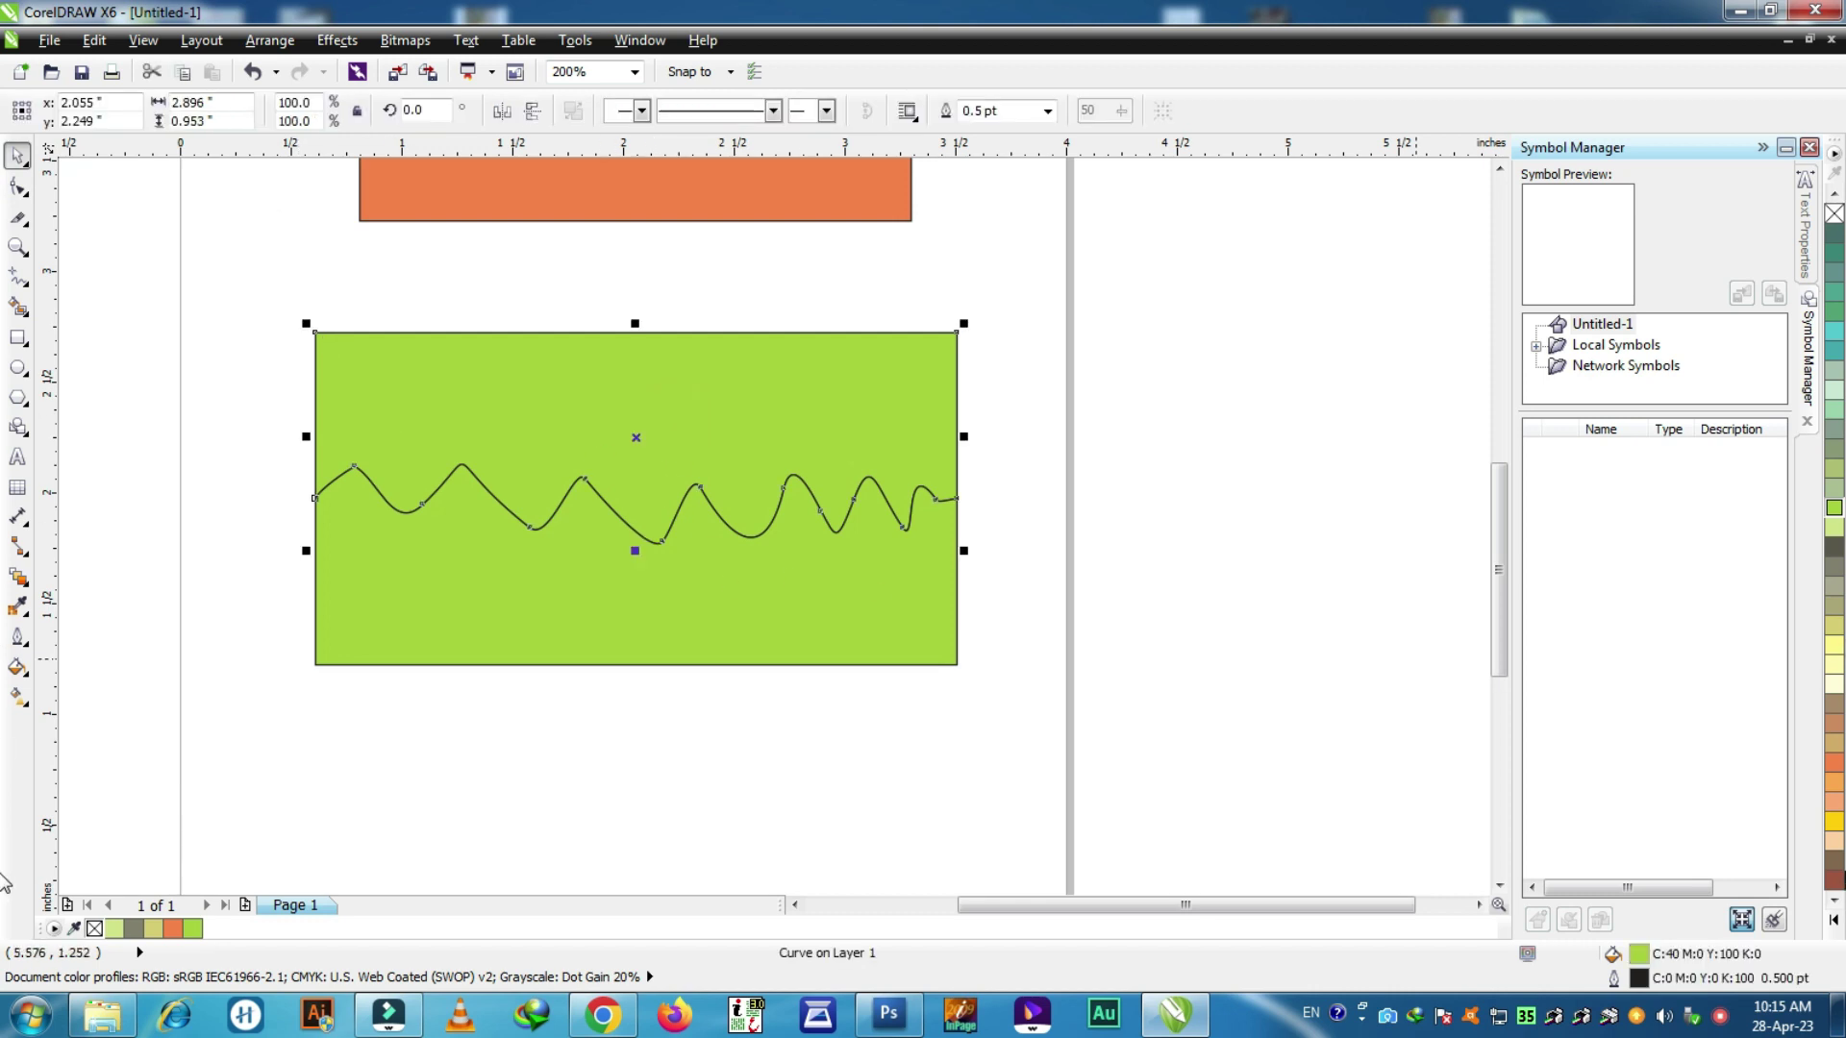
click(832, 589)
click(882, 629)
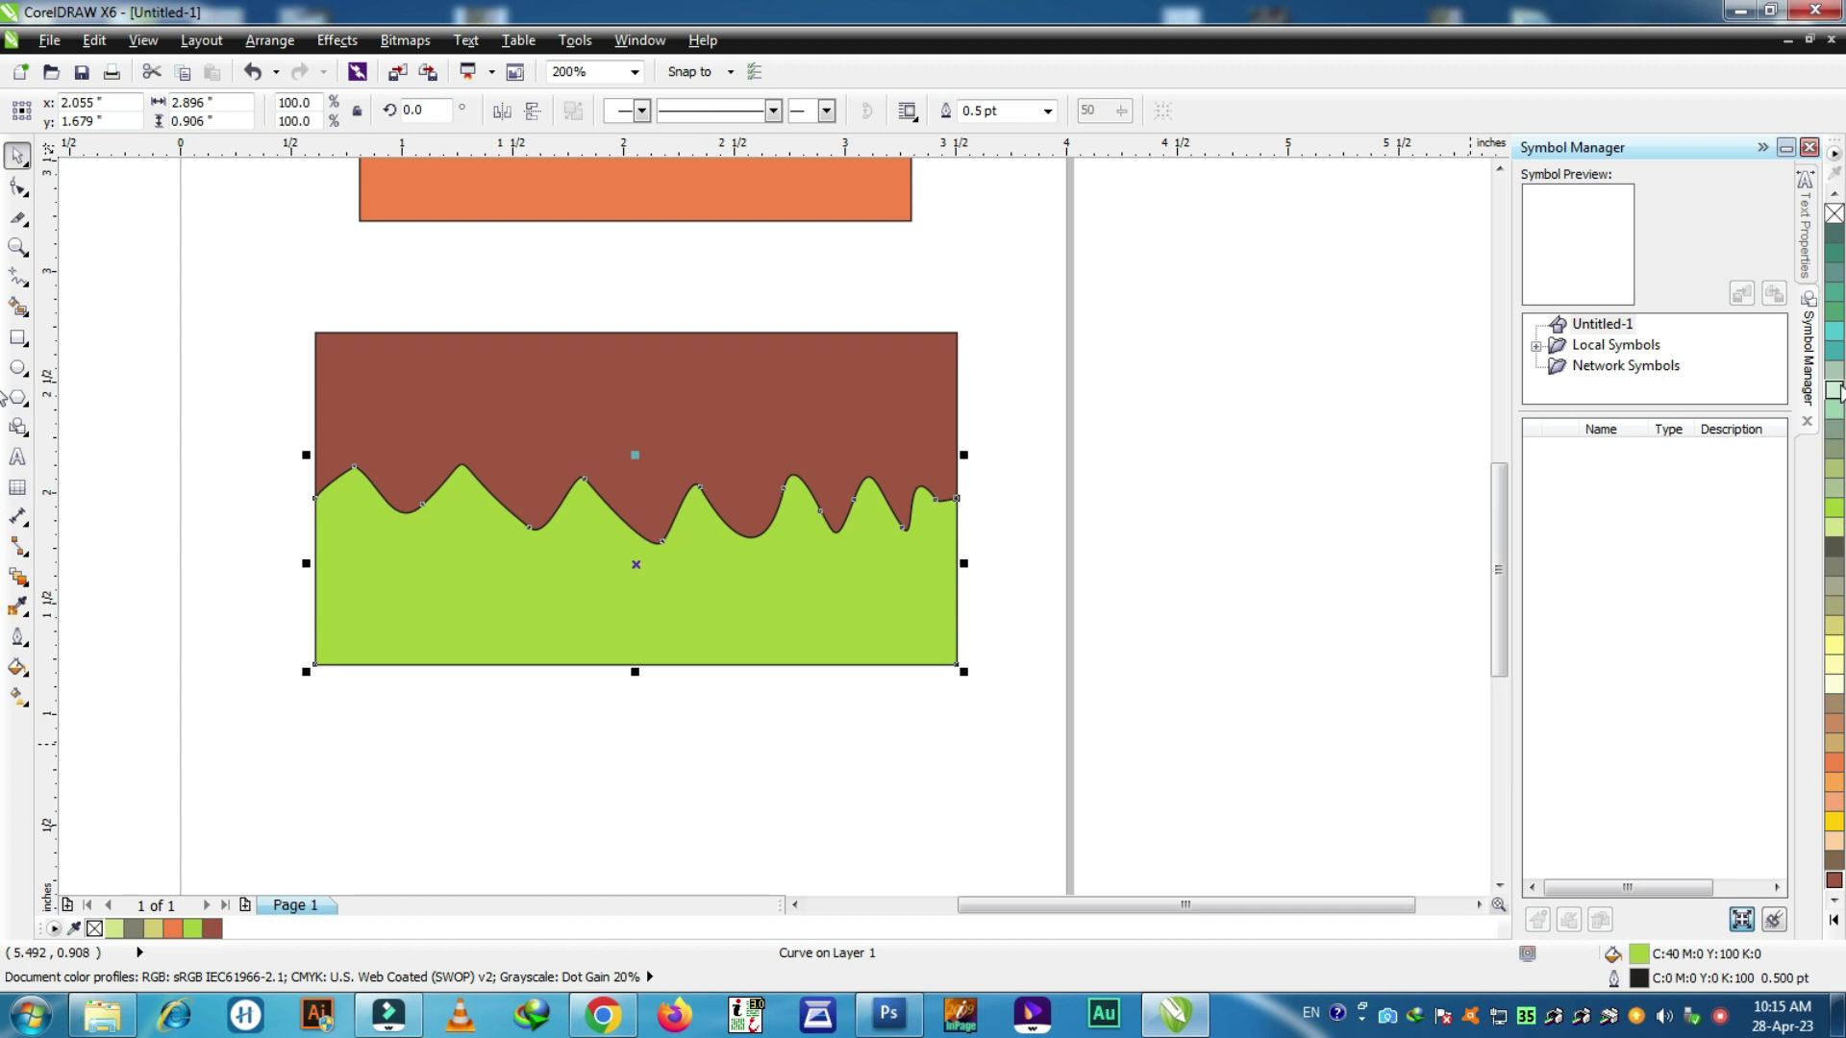
click(1834, 389)
click(1307, 458)
Step: Select the brown and mint pieces and move them beside the khaki and orange shape, about X -0.71, Y 3.99 inches
scroll(908, 556, down, 1)
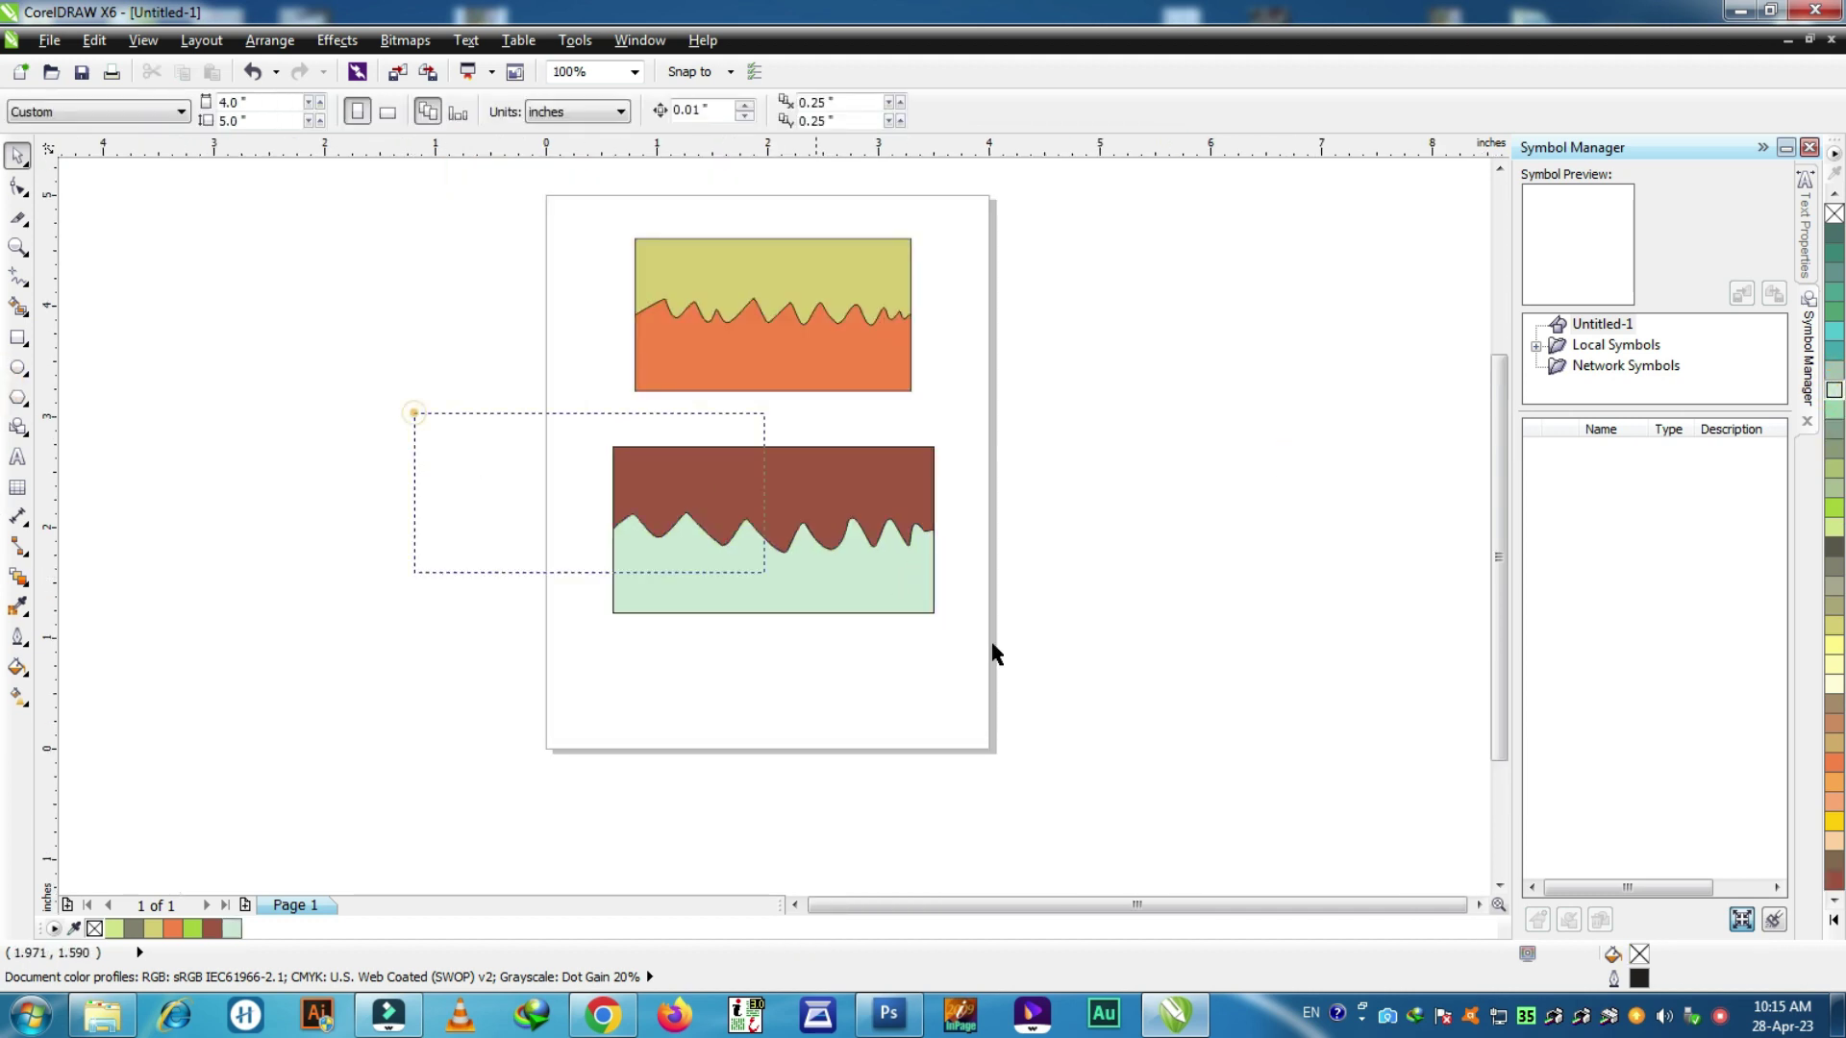
click(897, 603)
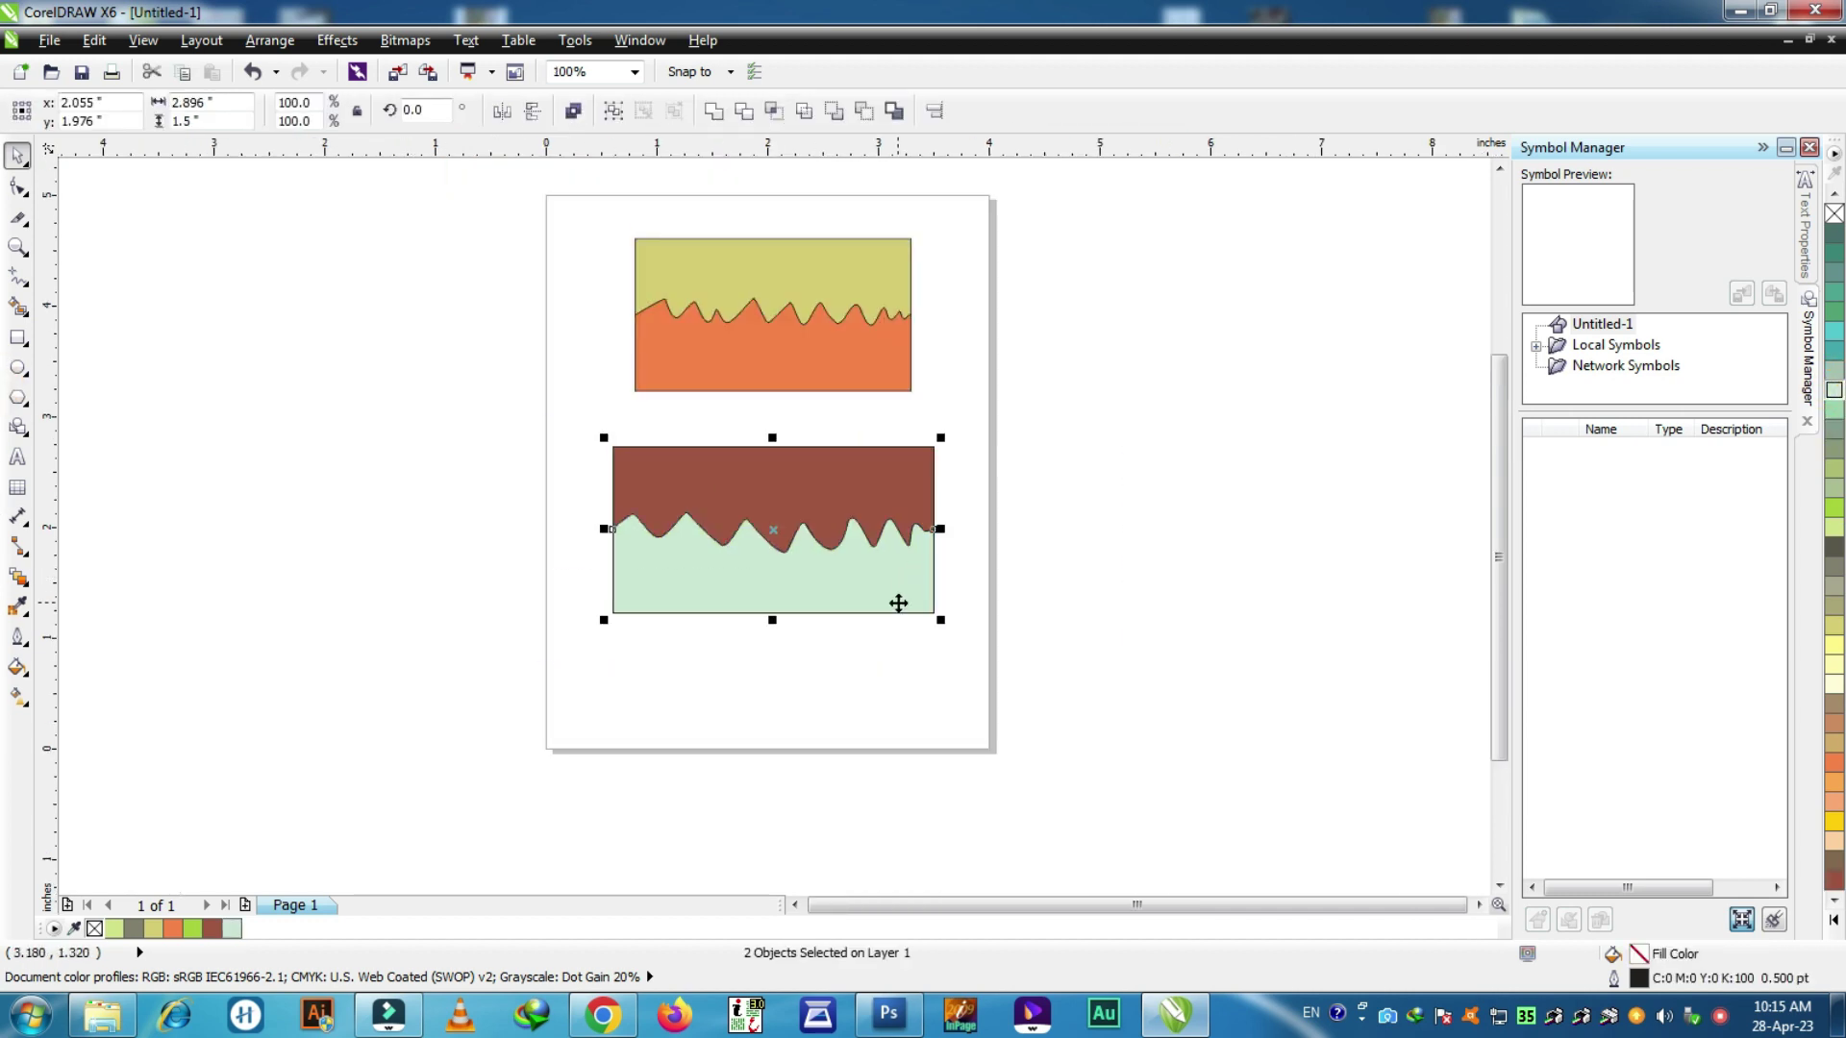
drag(920, 553, 573, 316)
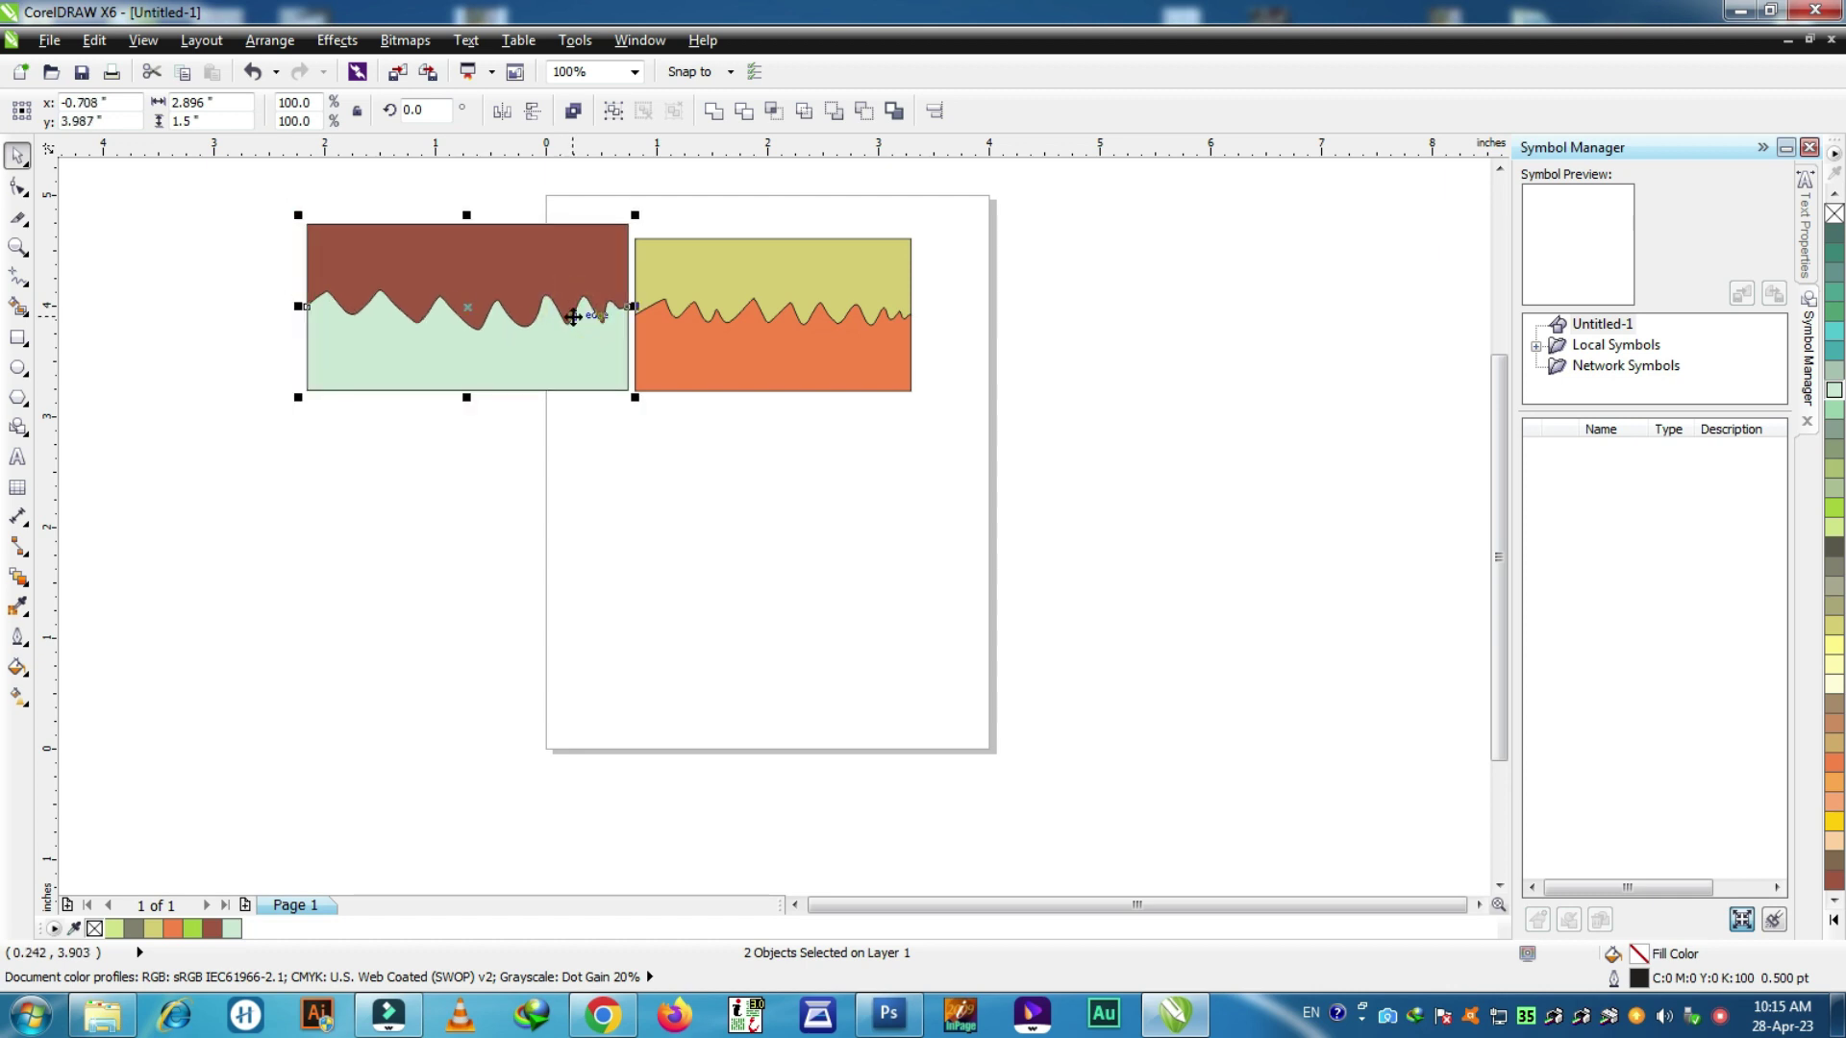
Step: Activate the Eraser tool and set its nib thickness to 1 inch, and reduce it to 0.5 inch
click(28, 229)
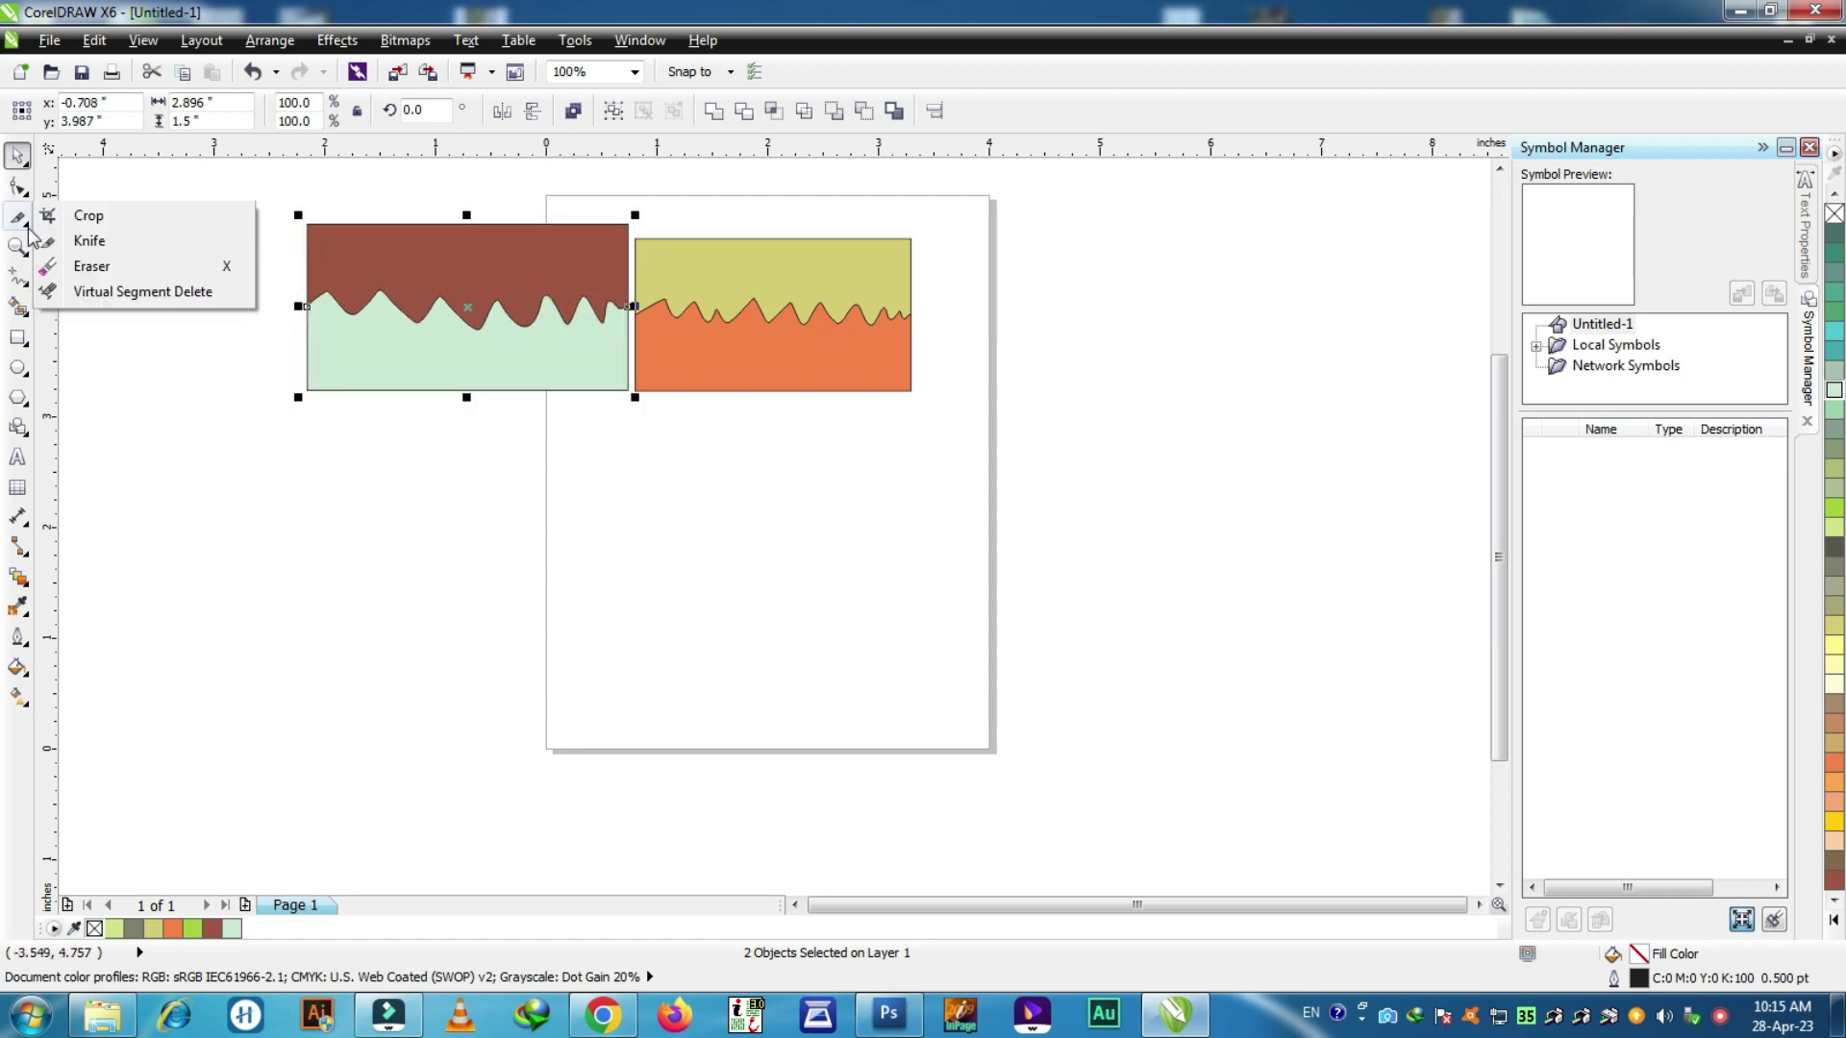
click(101, 270)
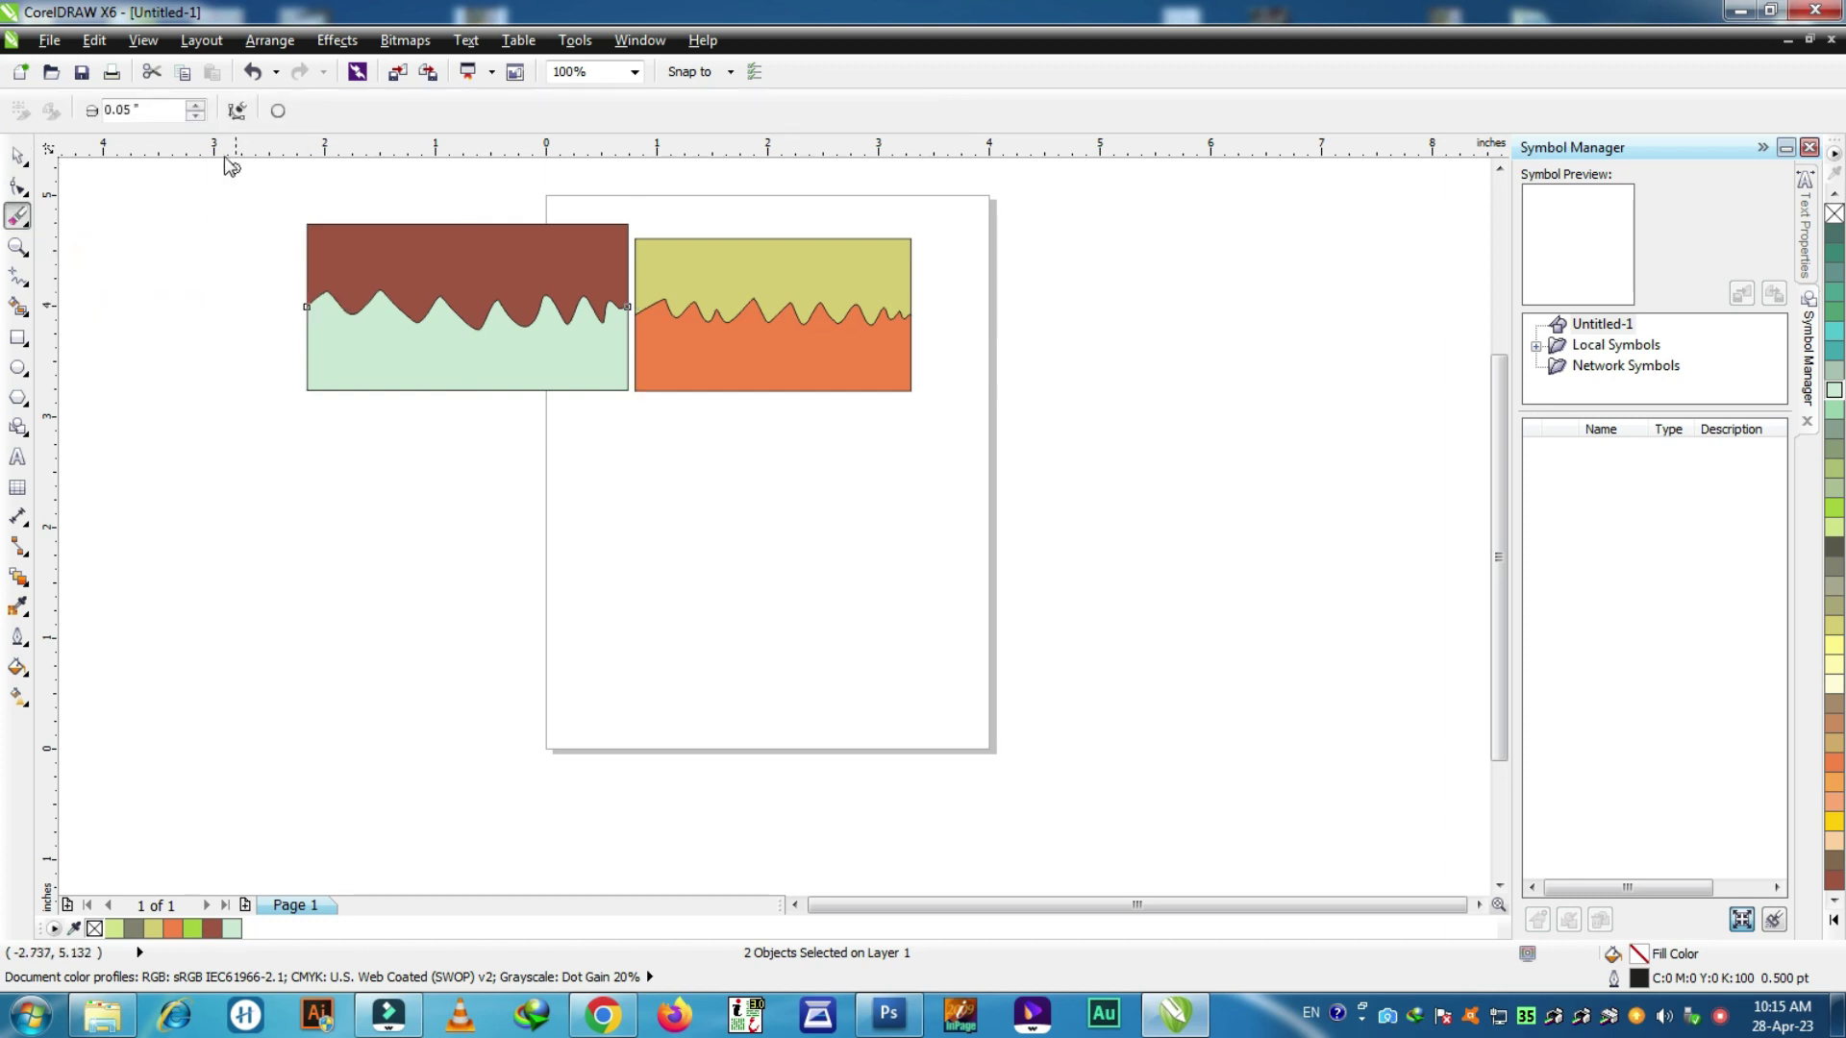
scroll(515, 424, up, 2)
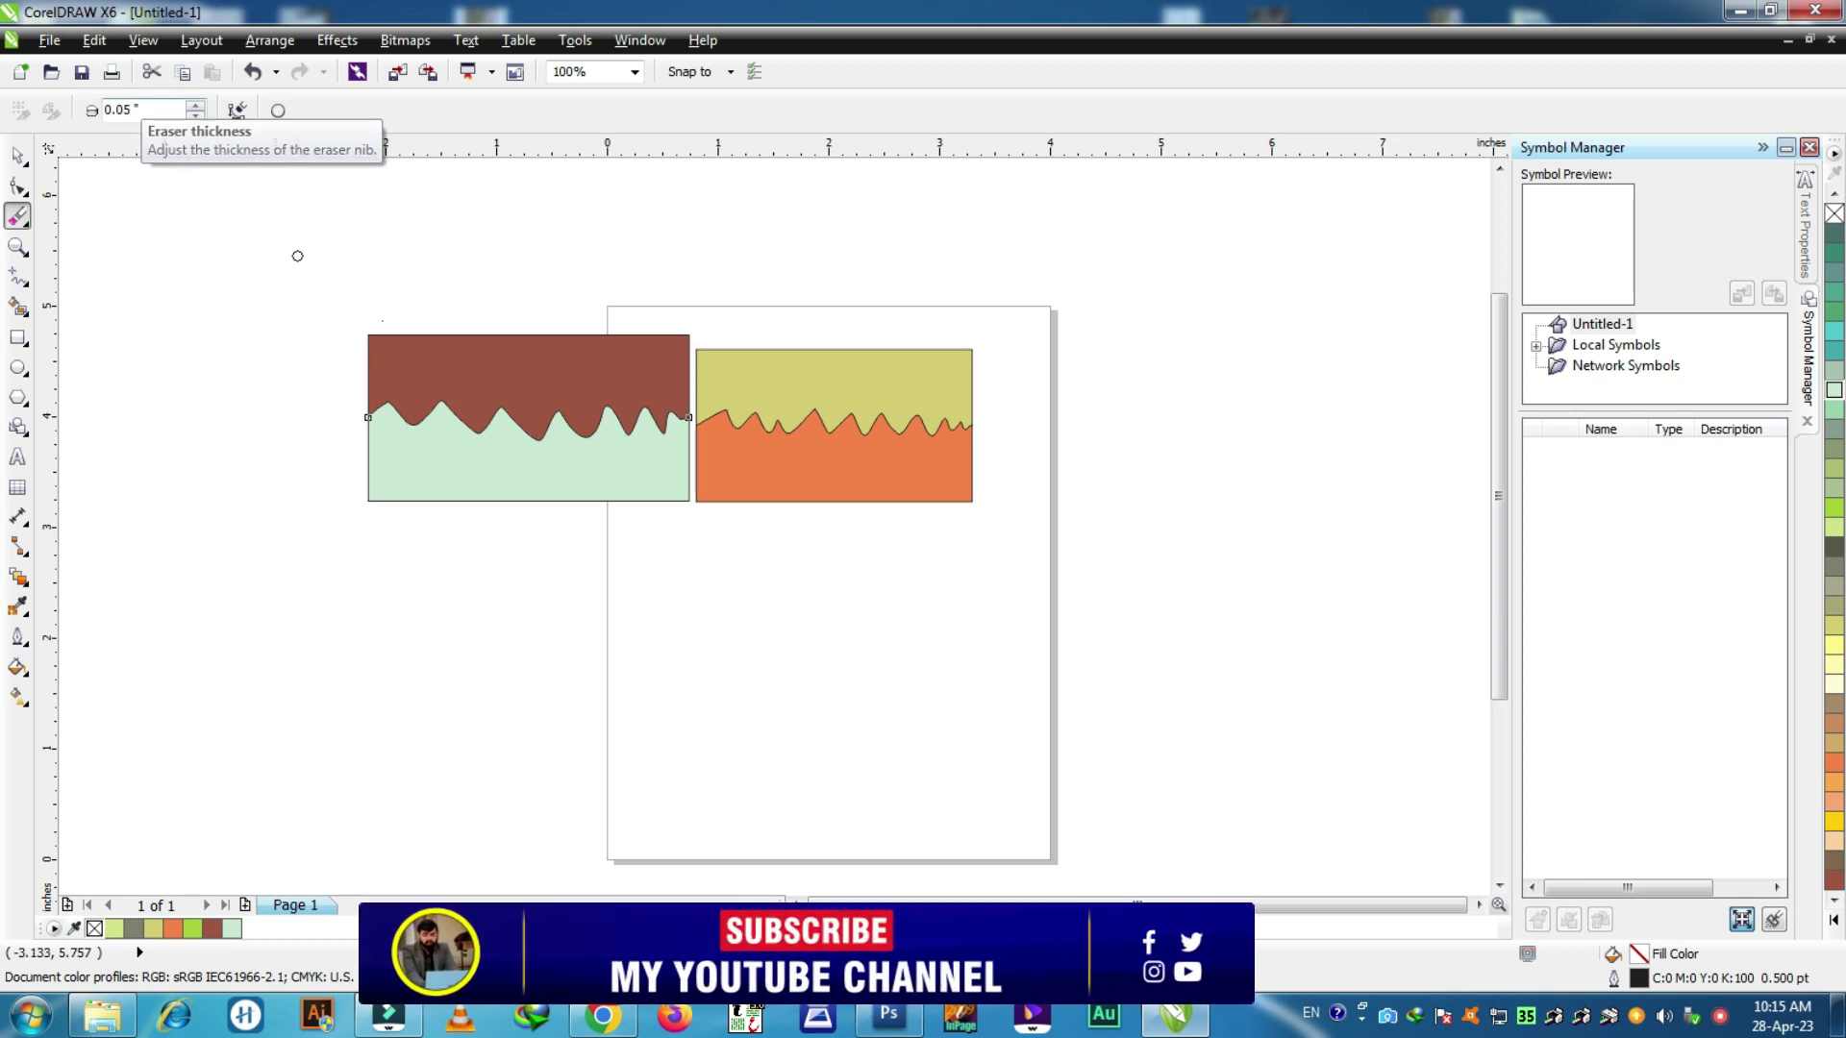
click(139, 109)
text(1)
key(Return)
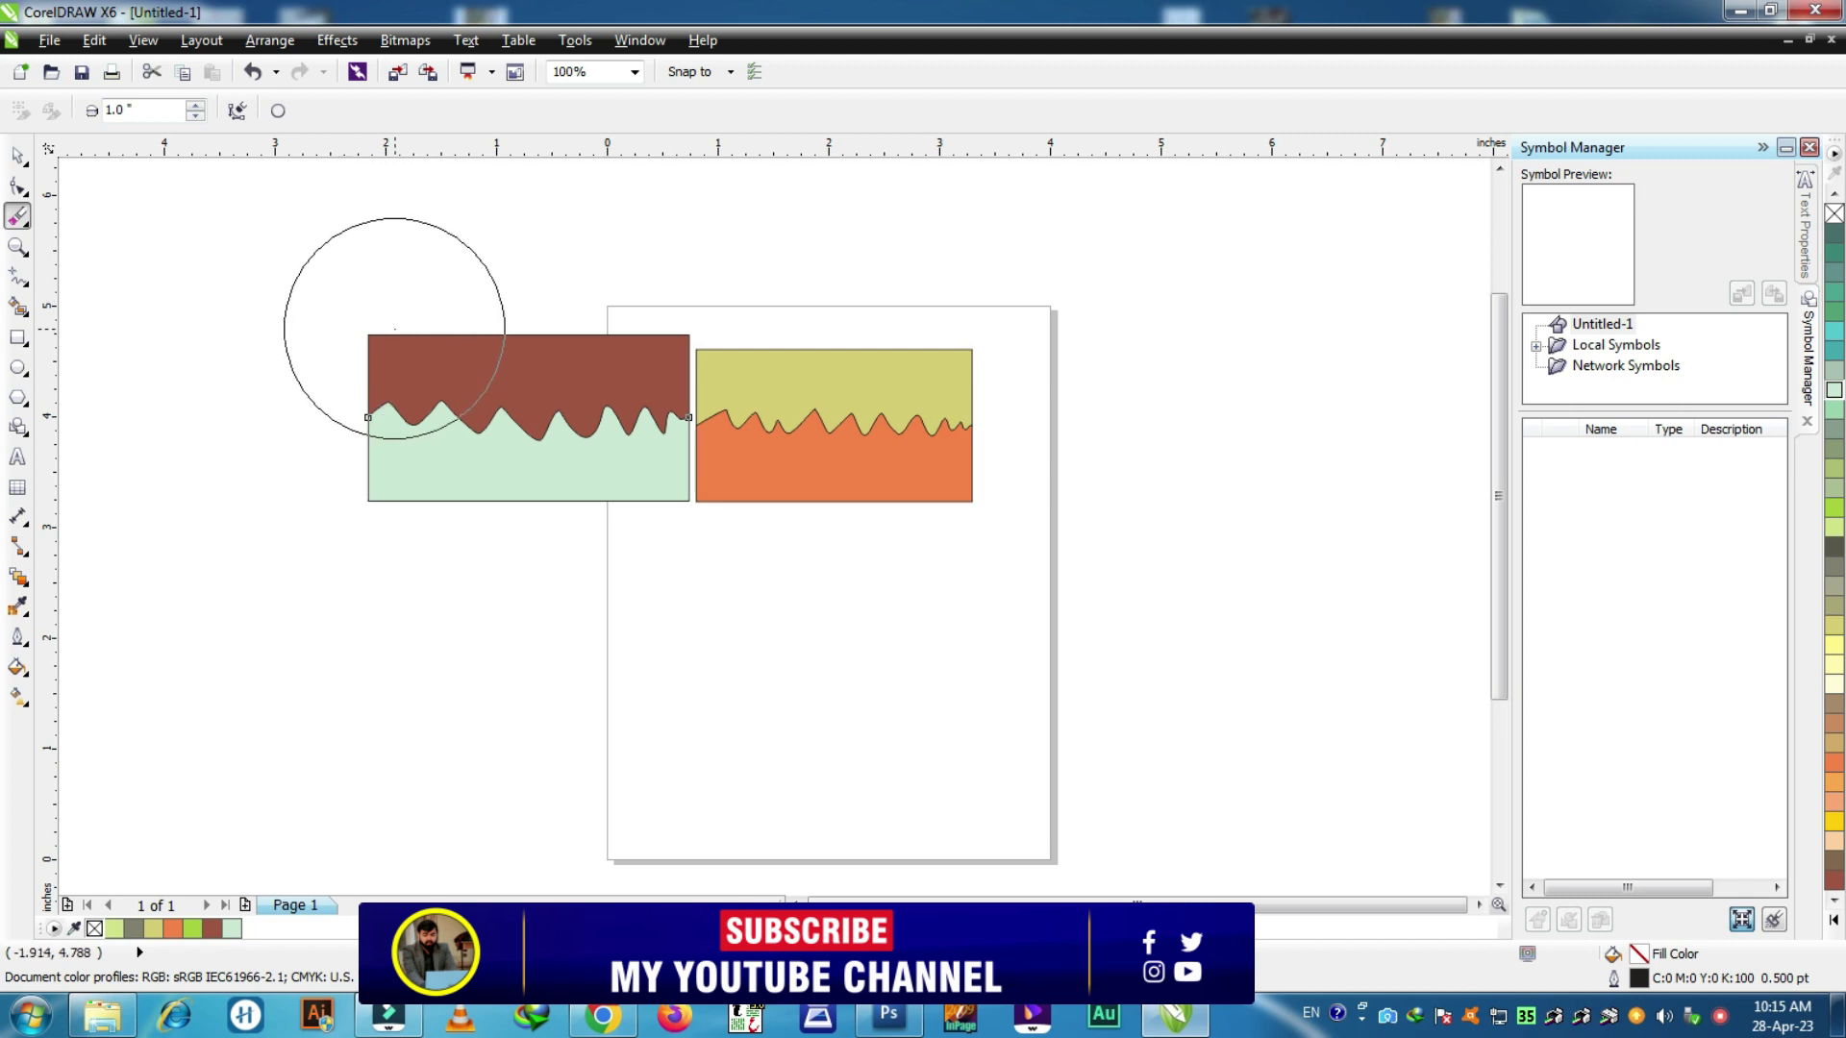
double_click(144, 109)
text(0.5)
key(Return)
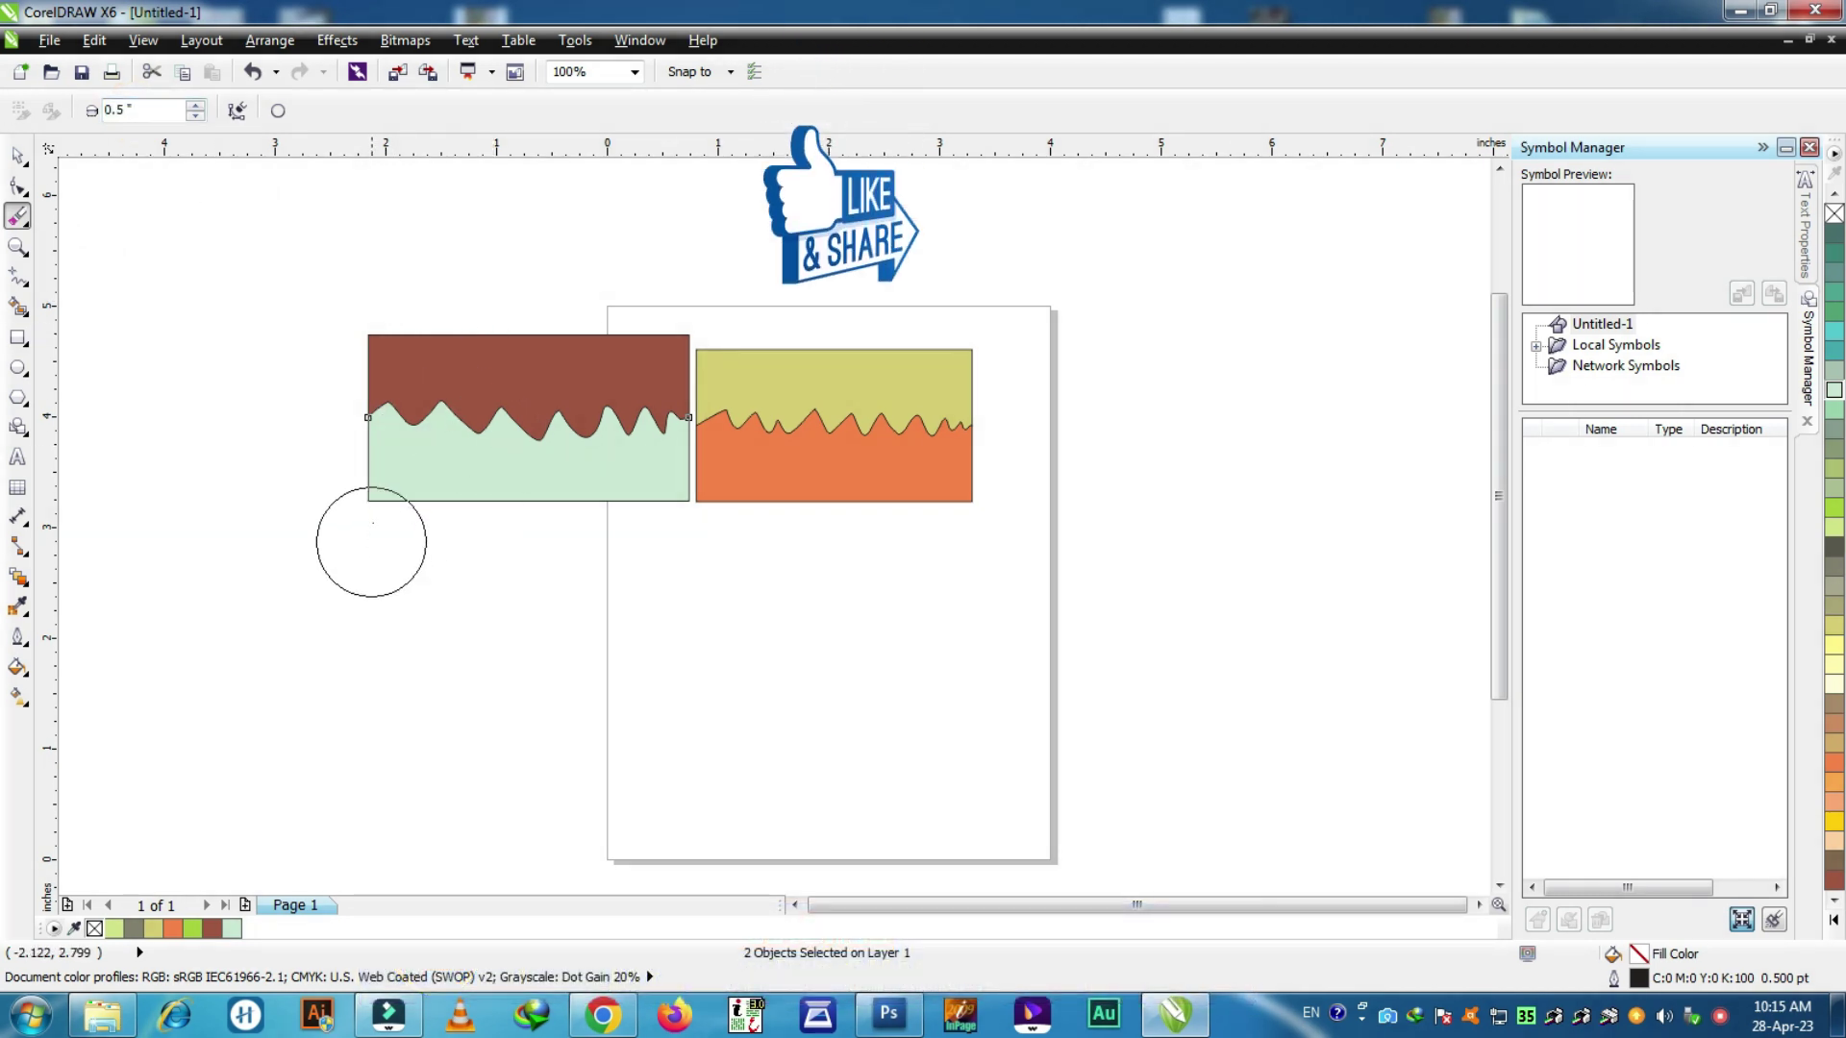
Step: Select only the brown piece and erase it completely with the round Eraser nib
click(377, 485)
key(Return)
key(space)
click(421, 260)
click(452, 394)
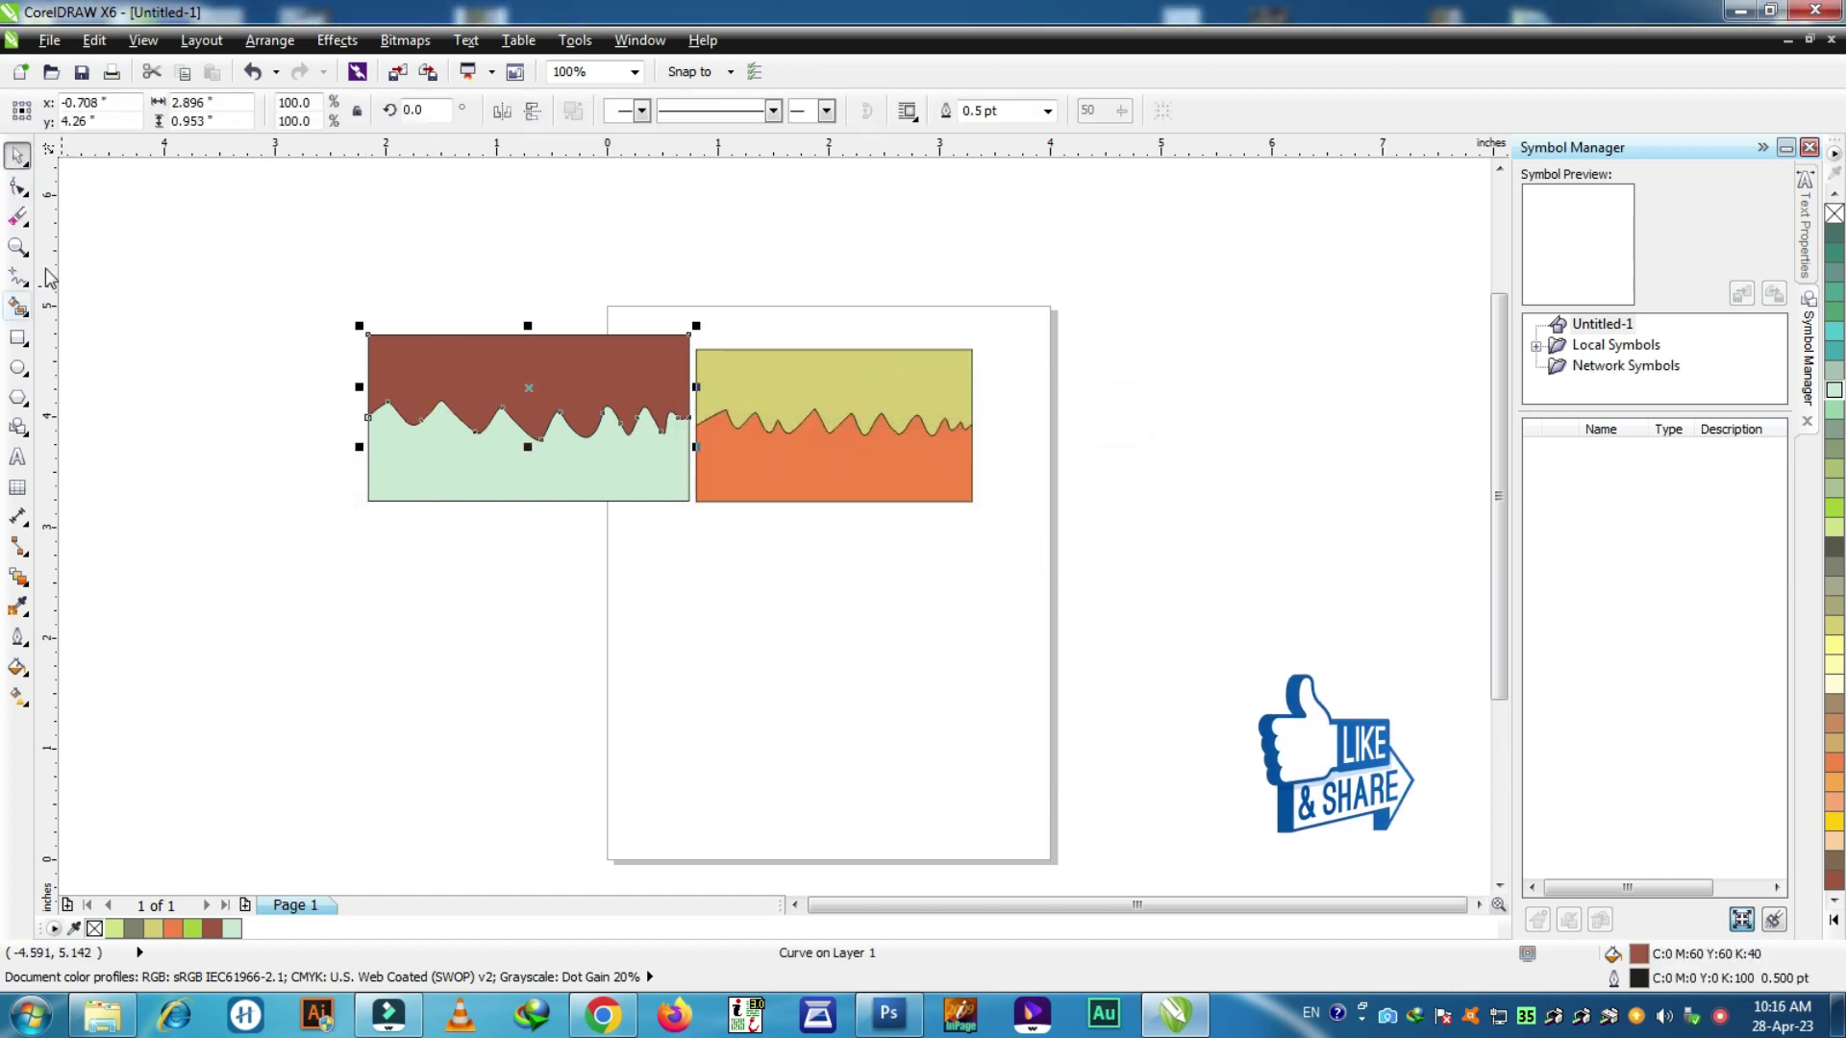
click(17, 216)
mouse_move(388, 320)
mouse_down()
mouse_move(337, 326)
mouse_move(647, 326)
mouse_up()
mouse_move(362, 337)
mouse_down()
mouse_move(565, 383)
mouse_move(417, 432)
mouse_move(181, 317)
mouse_up()
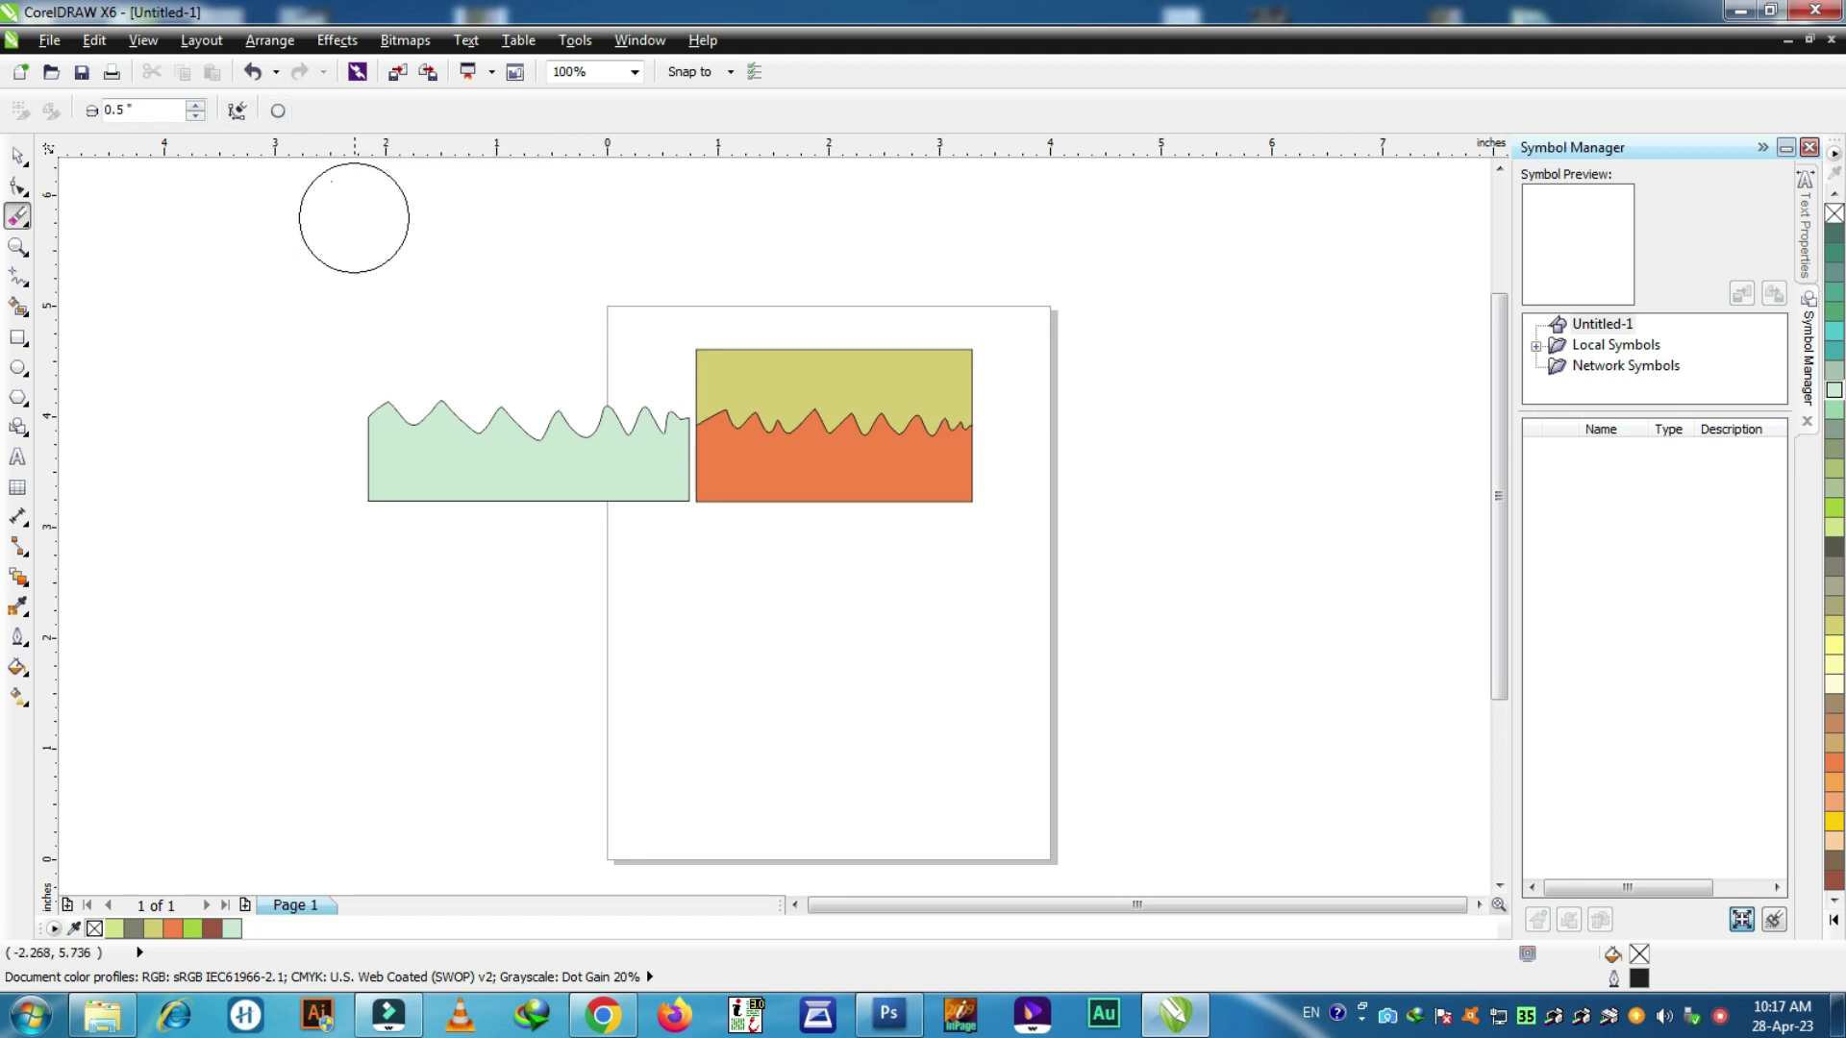
Step: Switch the Eraser to a square nib and erase the whole pale mint piece
click(278, 109)
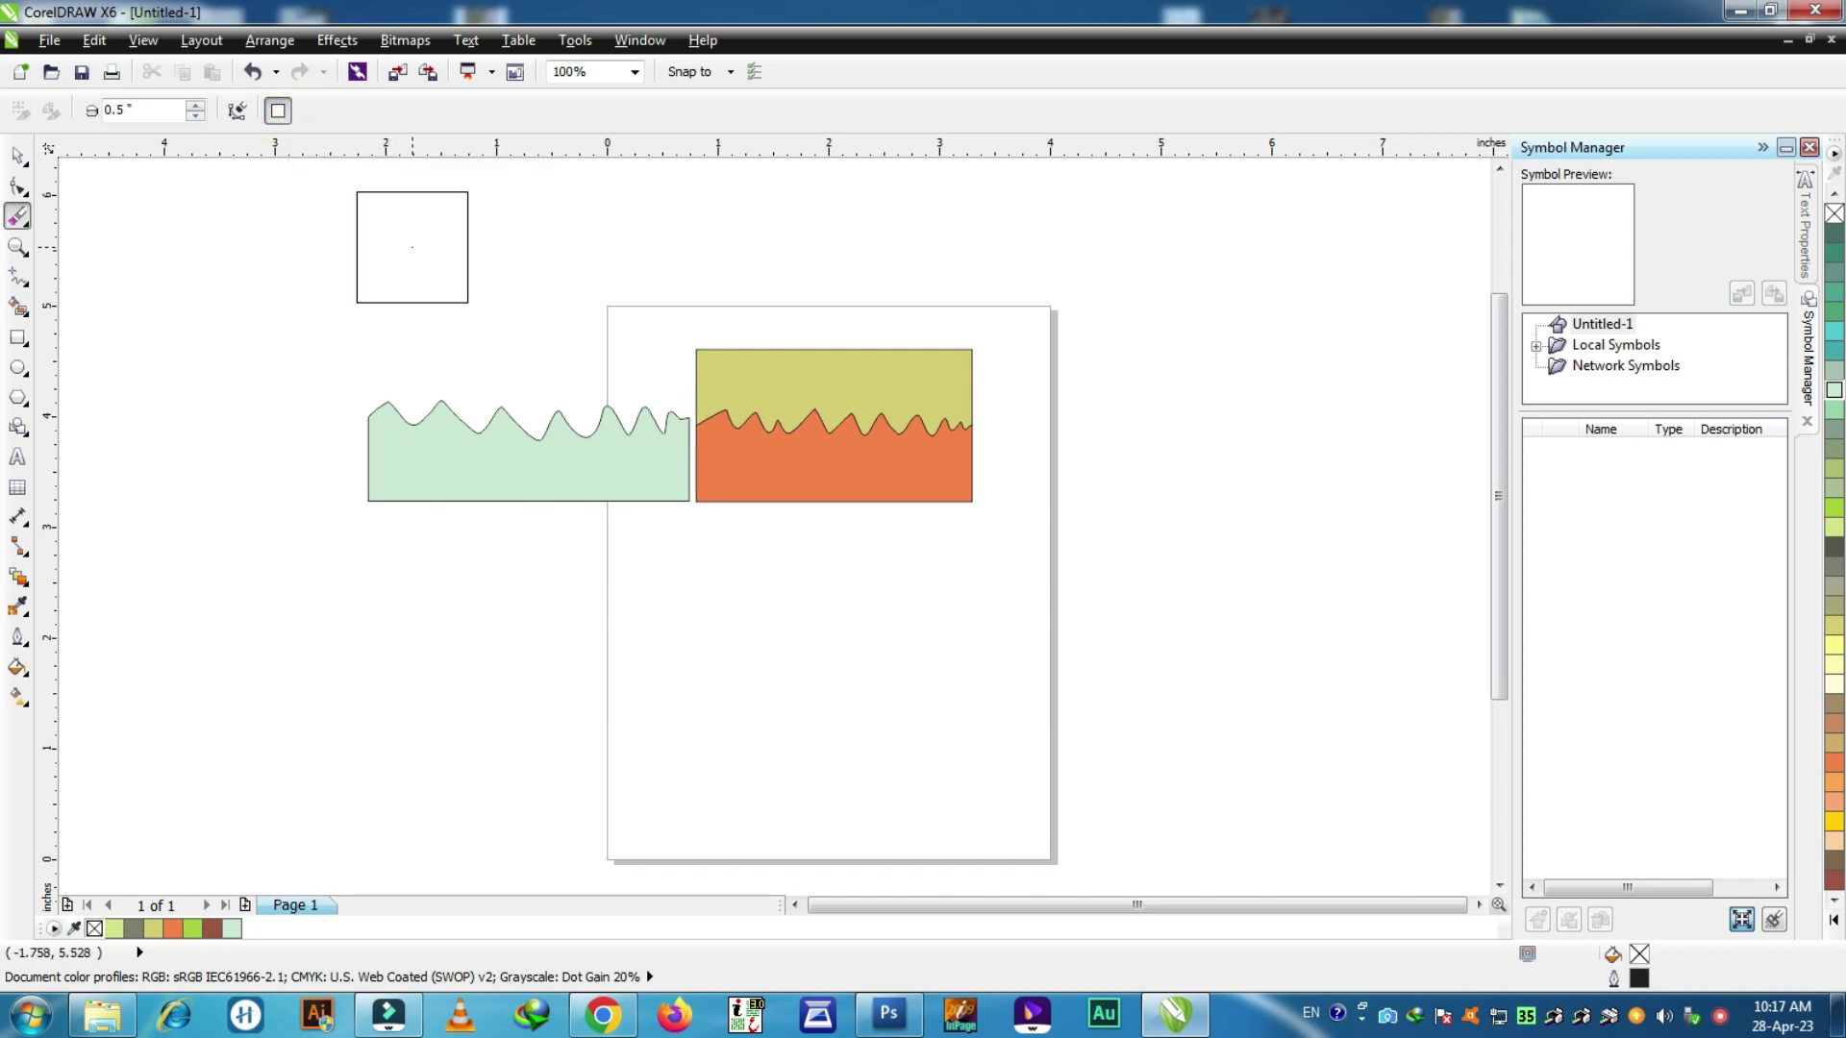
click(17, 155)
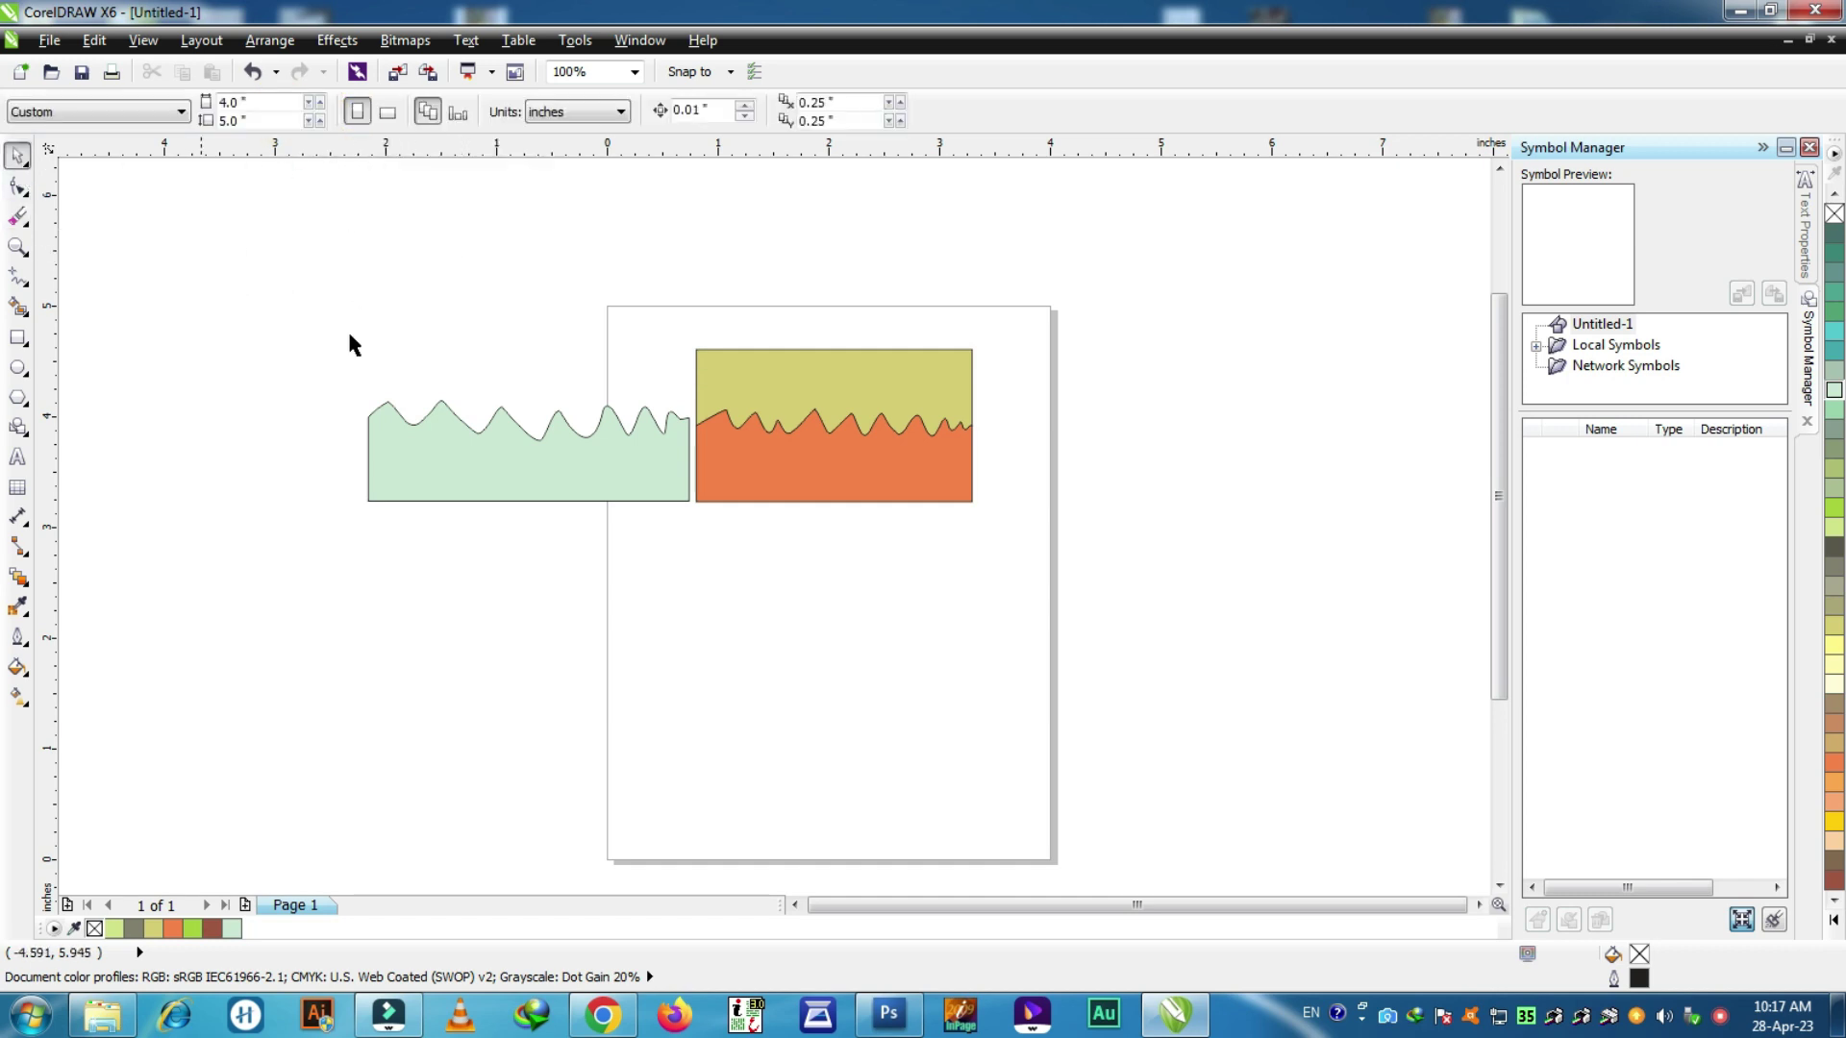
click(481, 448)
click(17, 217)
mouse_move(292, 445)
mouse_down()
mouse_move(395, 435)
mouse_move(405, 498)
mouse_move(515, 487)
mouse_move(563, 449)
mouse_move(632, 475)
mouse_move(598, 454)
mouse_move(520, 462)
mouse_move(692, 447)
mouse_up()
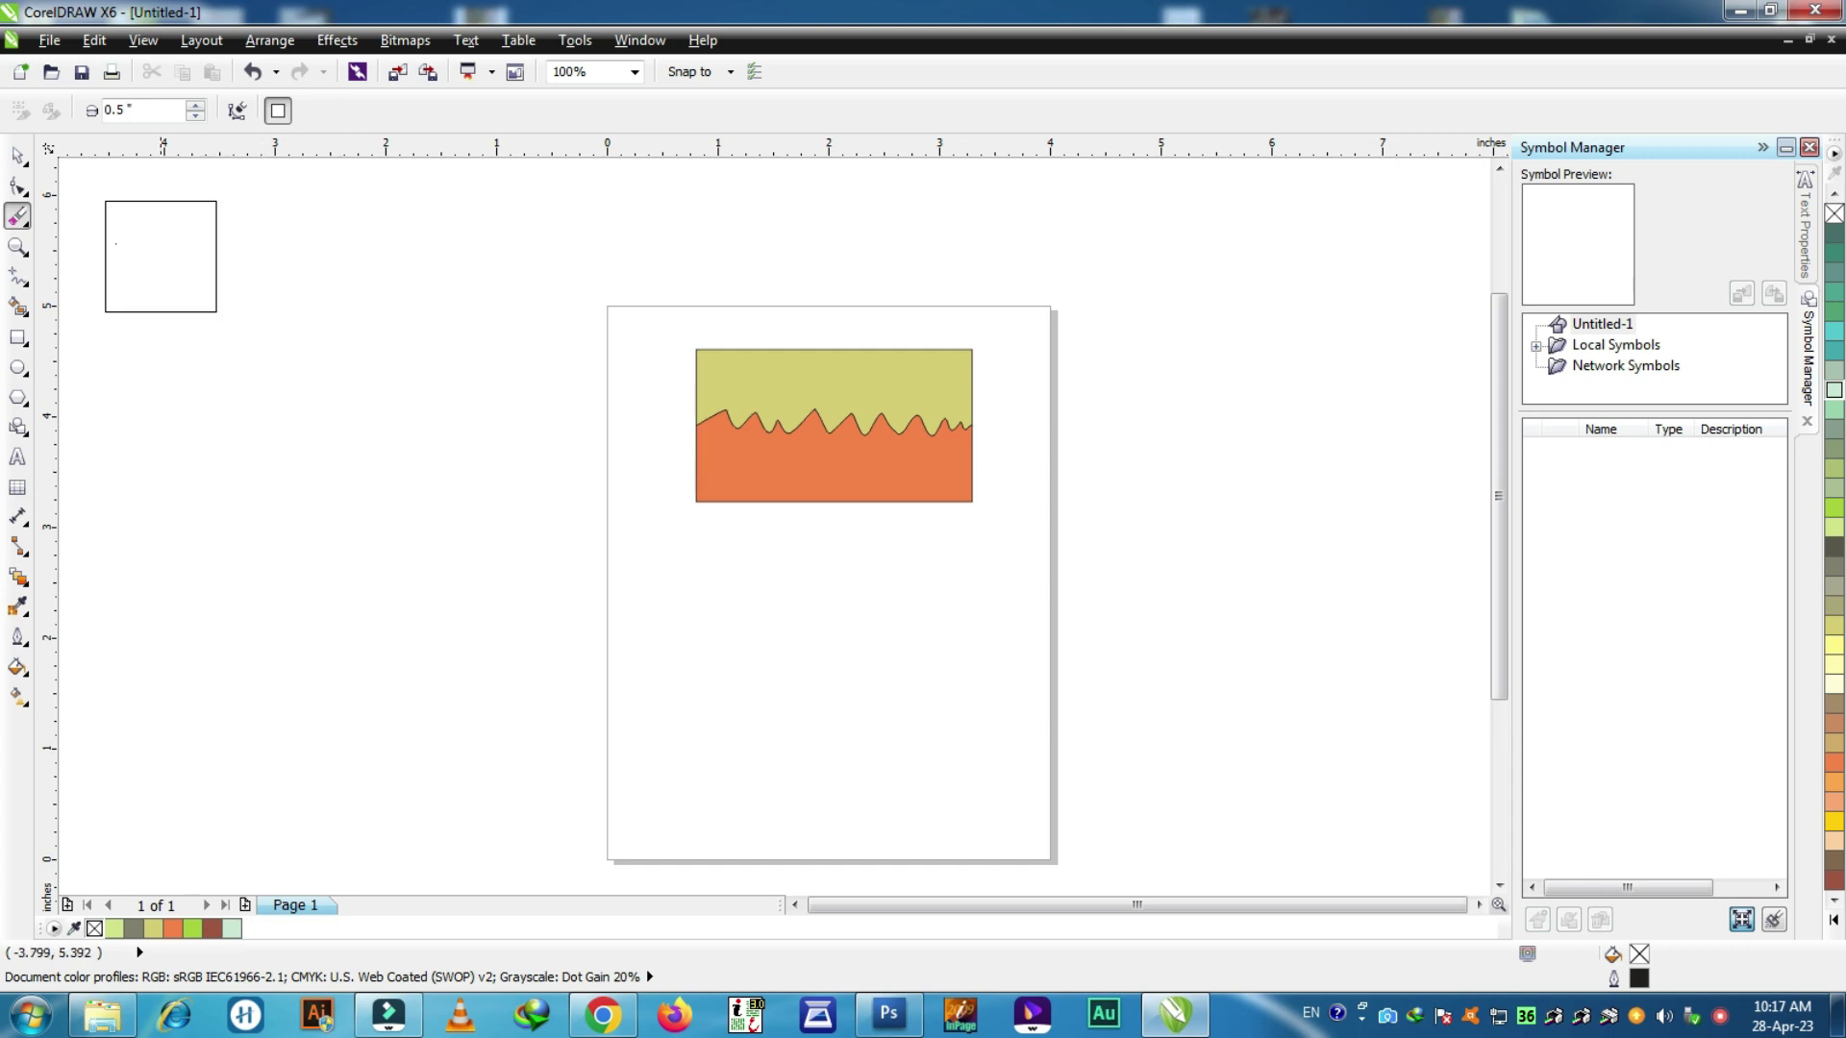
Step: Make Virtual Segment Delete the current cutting tool and delete the remaining khaki and orange pieces from the page
click(27, 227)
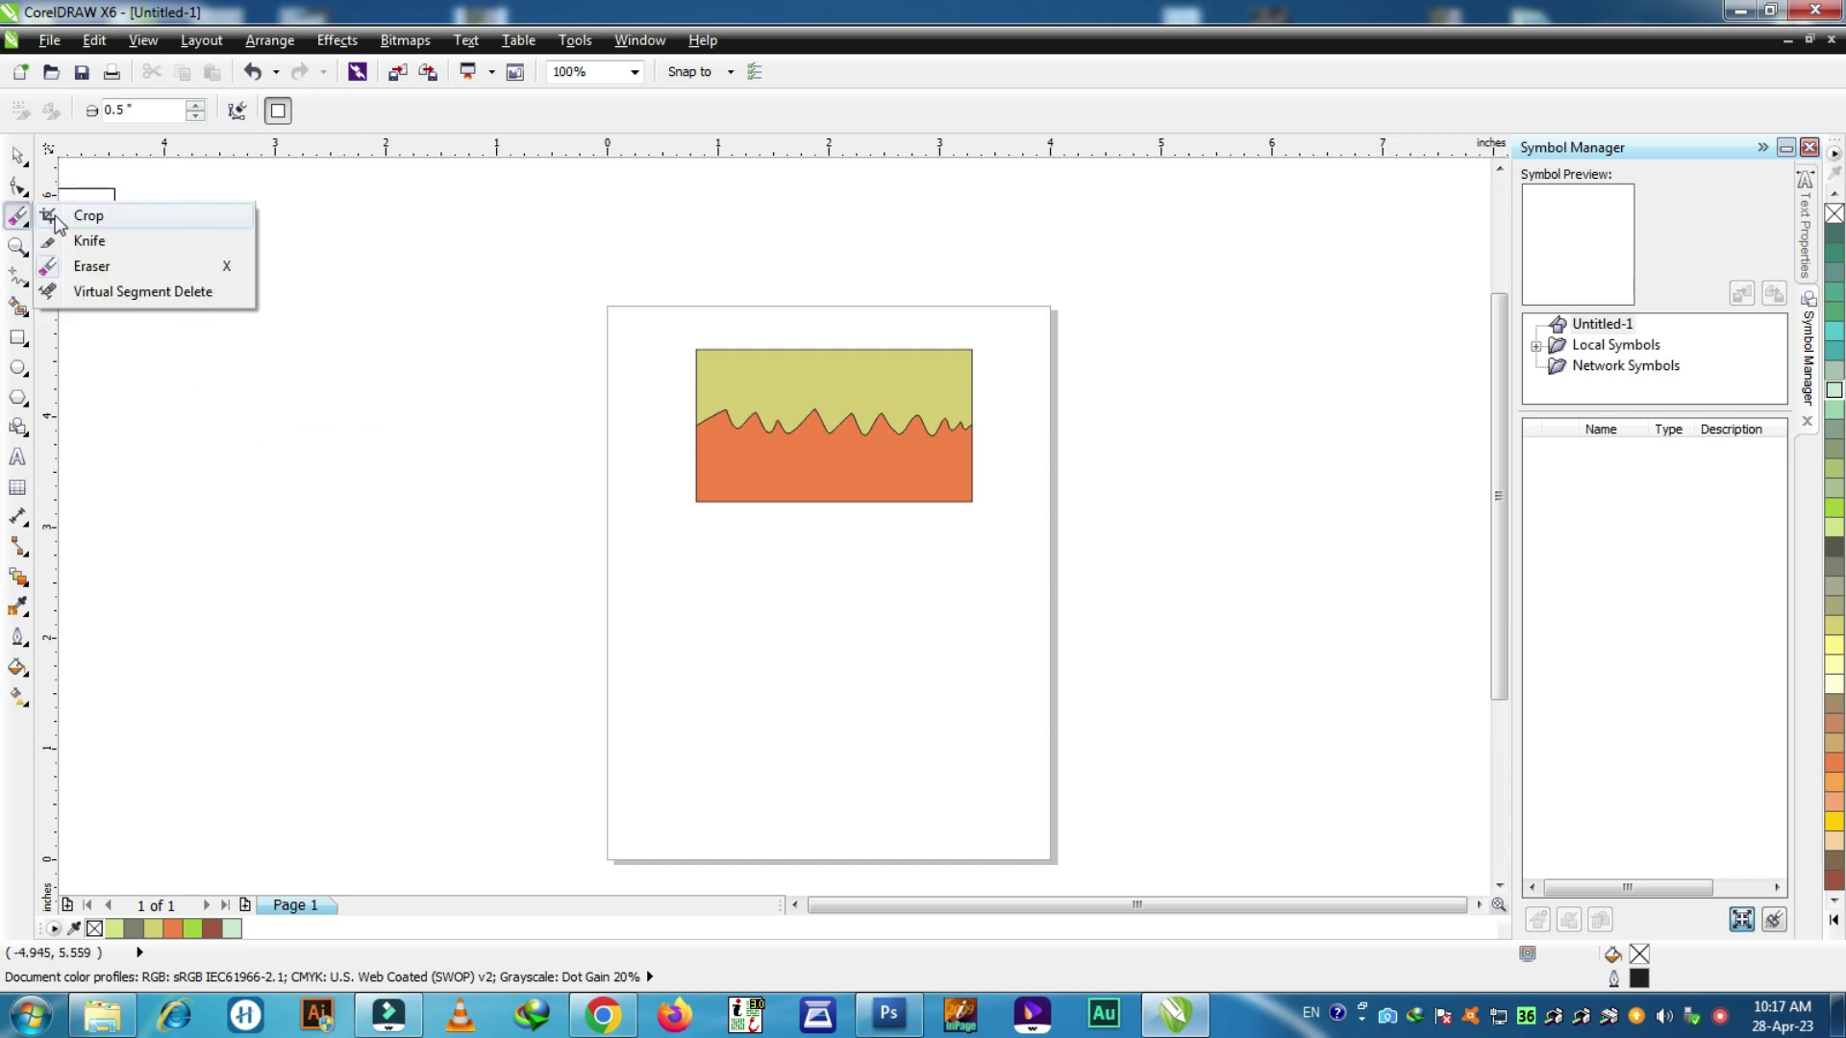
click(116, 292)
click(17, 154)
drag(458, 256, 1070, 585)
key(Delete)
scroll(773, 353, down, 1)
scroll(817, 409, up, 1)
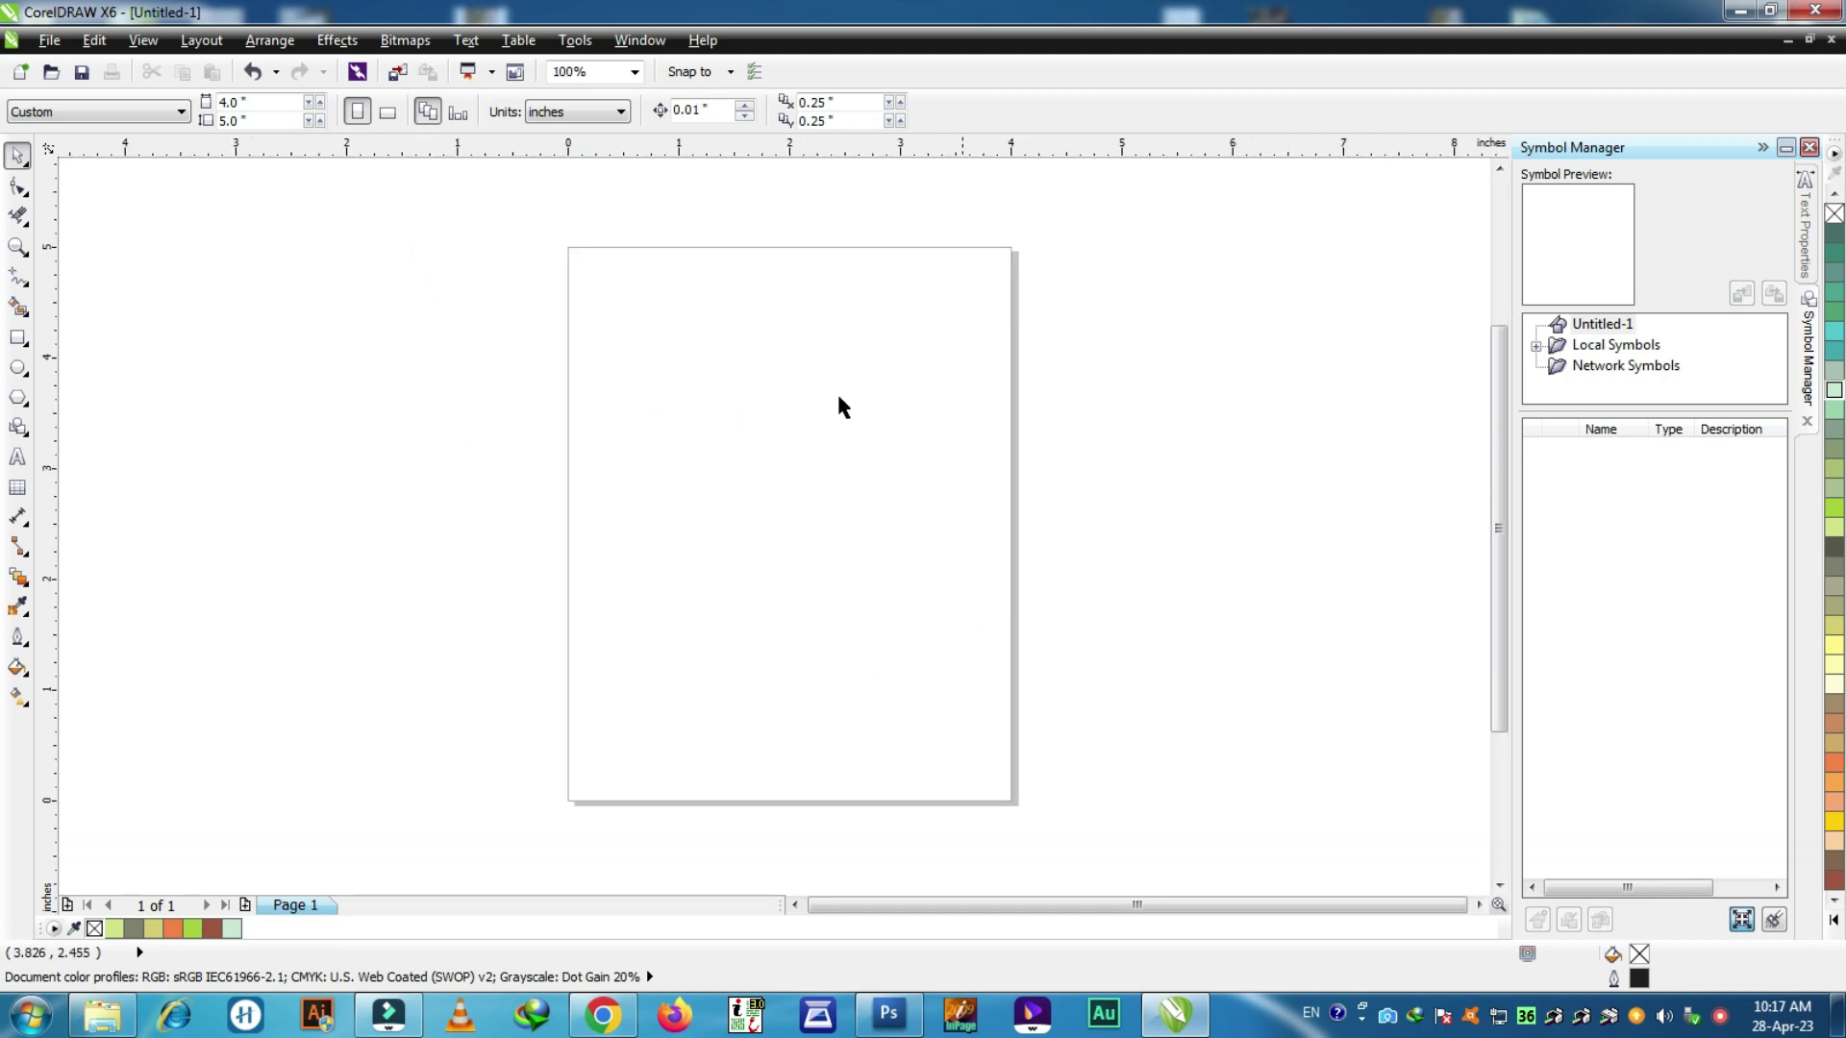
Step: Draw a rectangle about 2.63 by 3.24 inches on the page and a straight horizontal Freehand line across it near its upper edge
click(16, 339)
drag(657, 285, 949, 644)
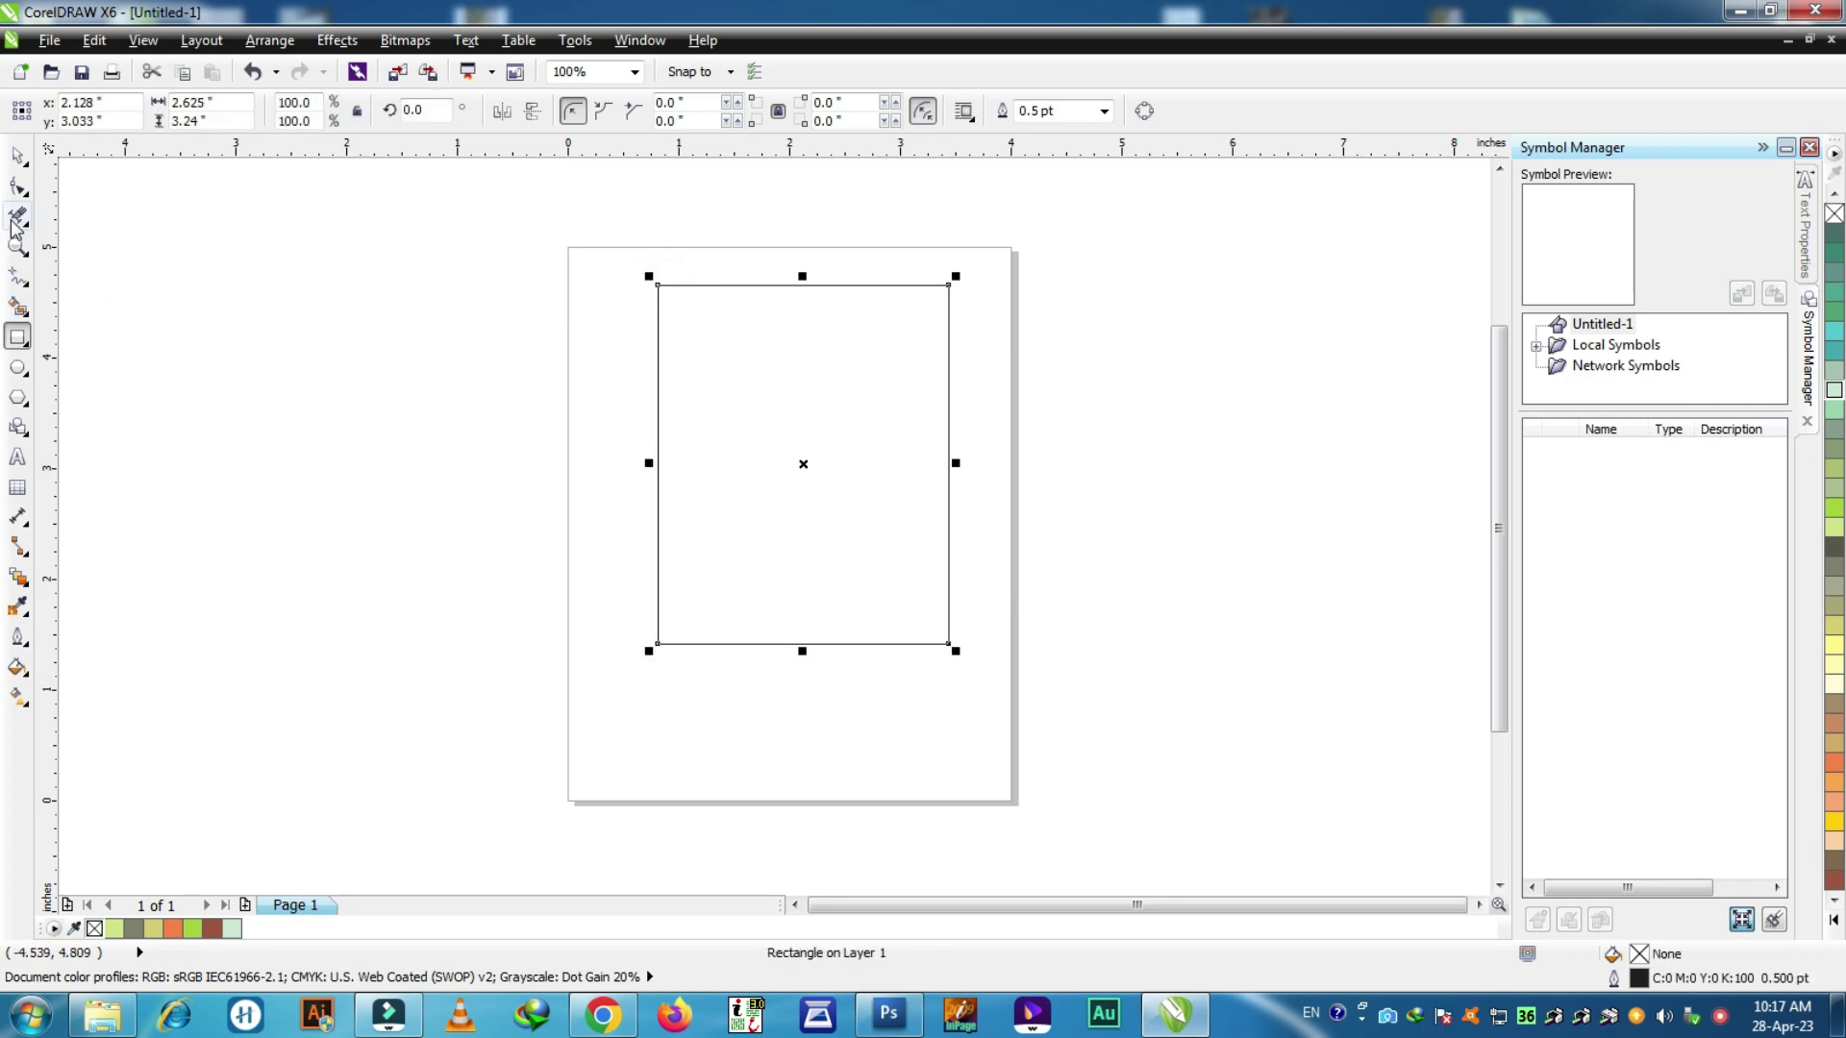
click(27, 285)
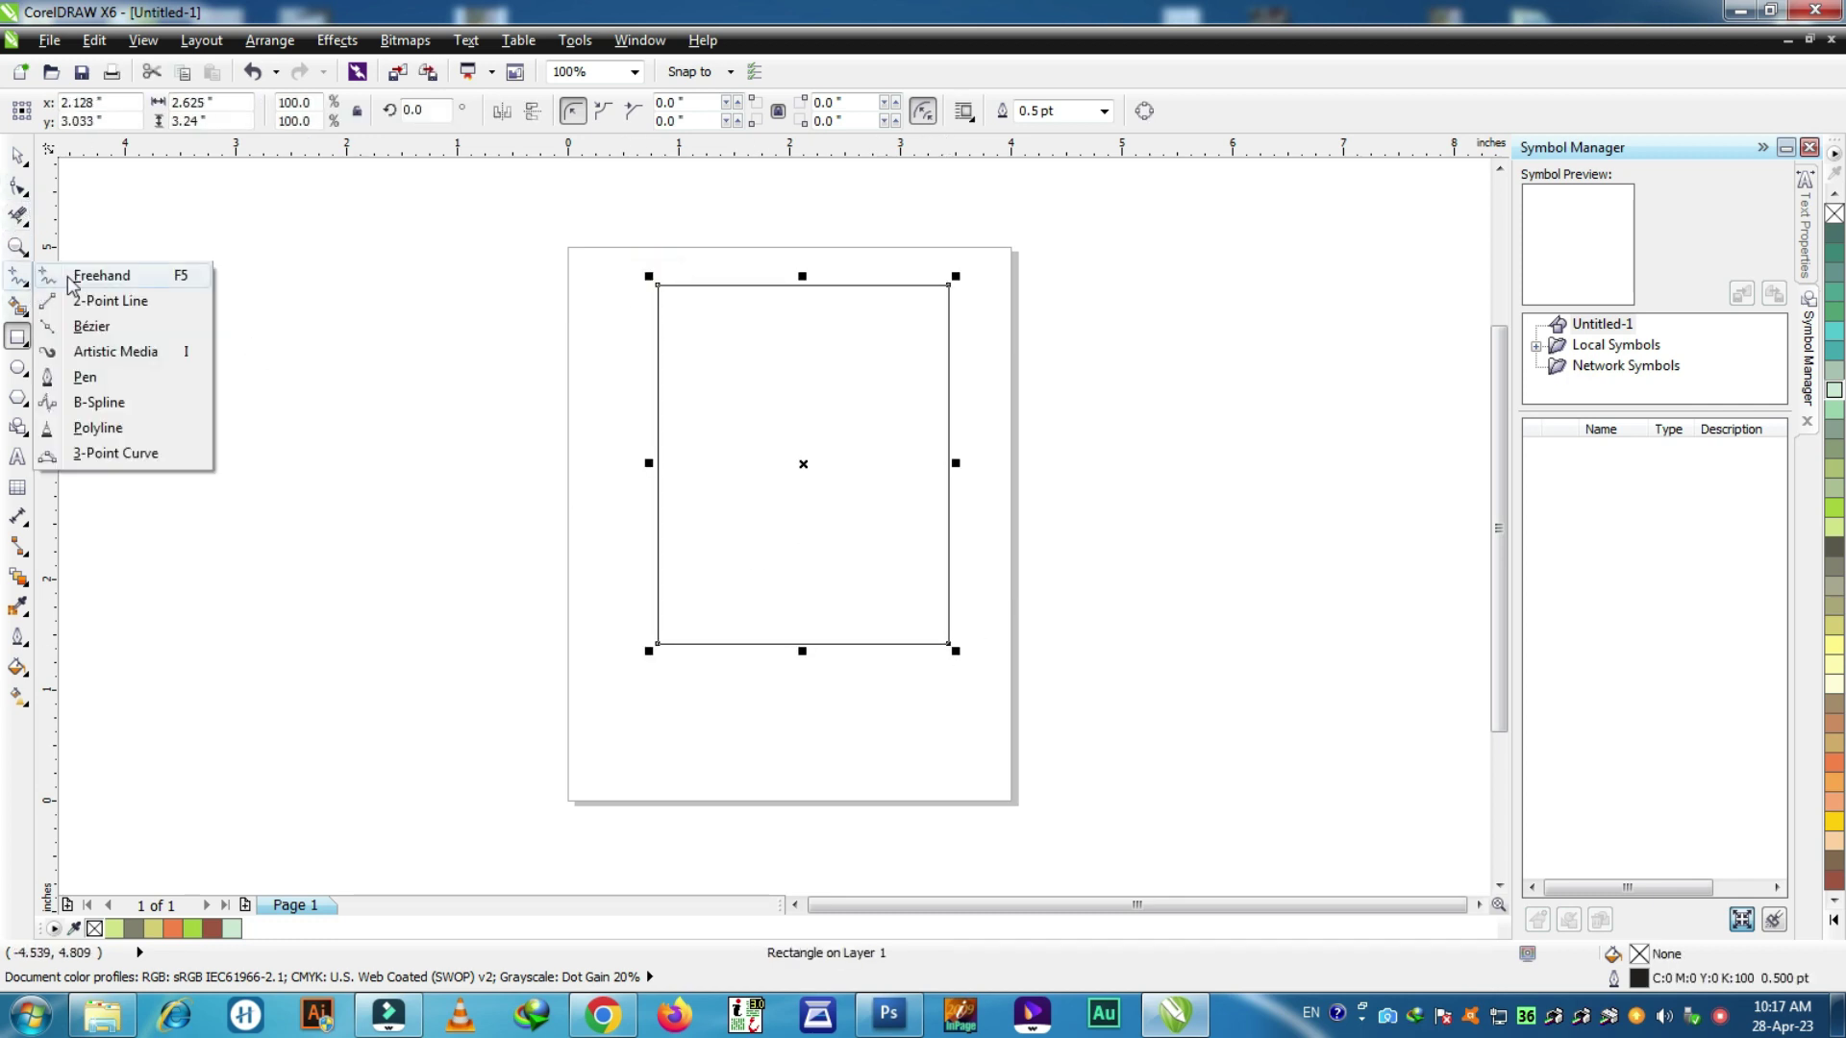
click(70, 276)
click(654, 316)
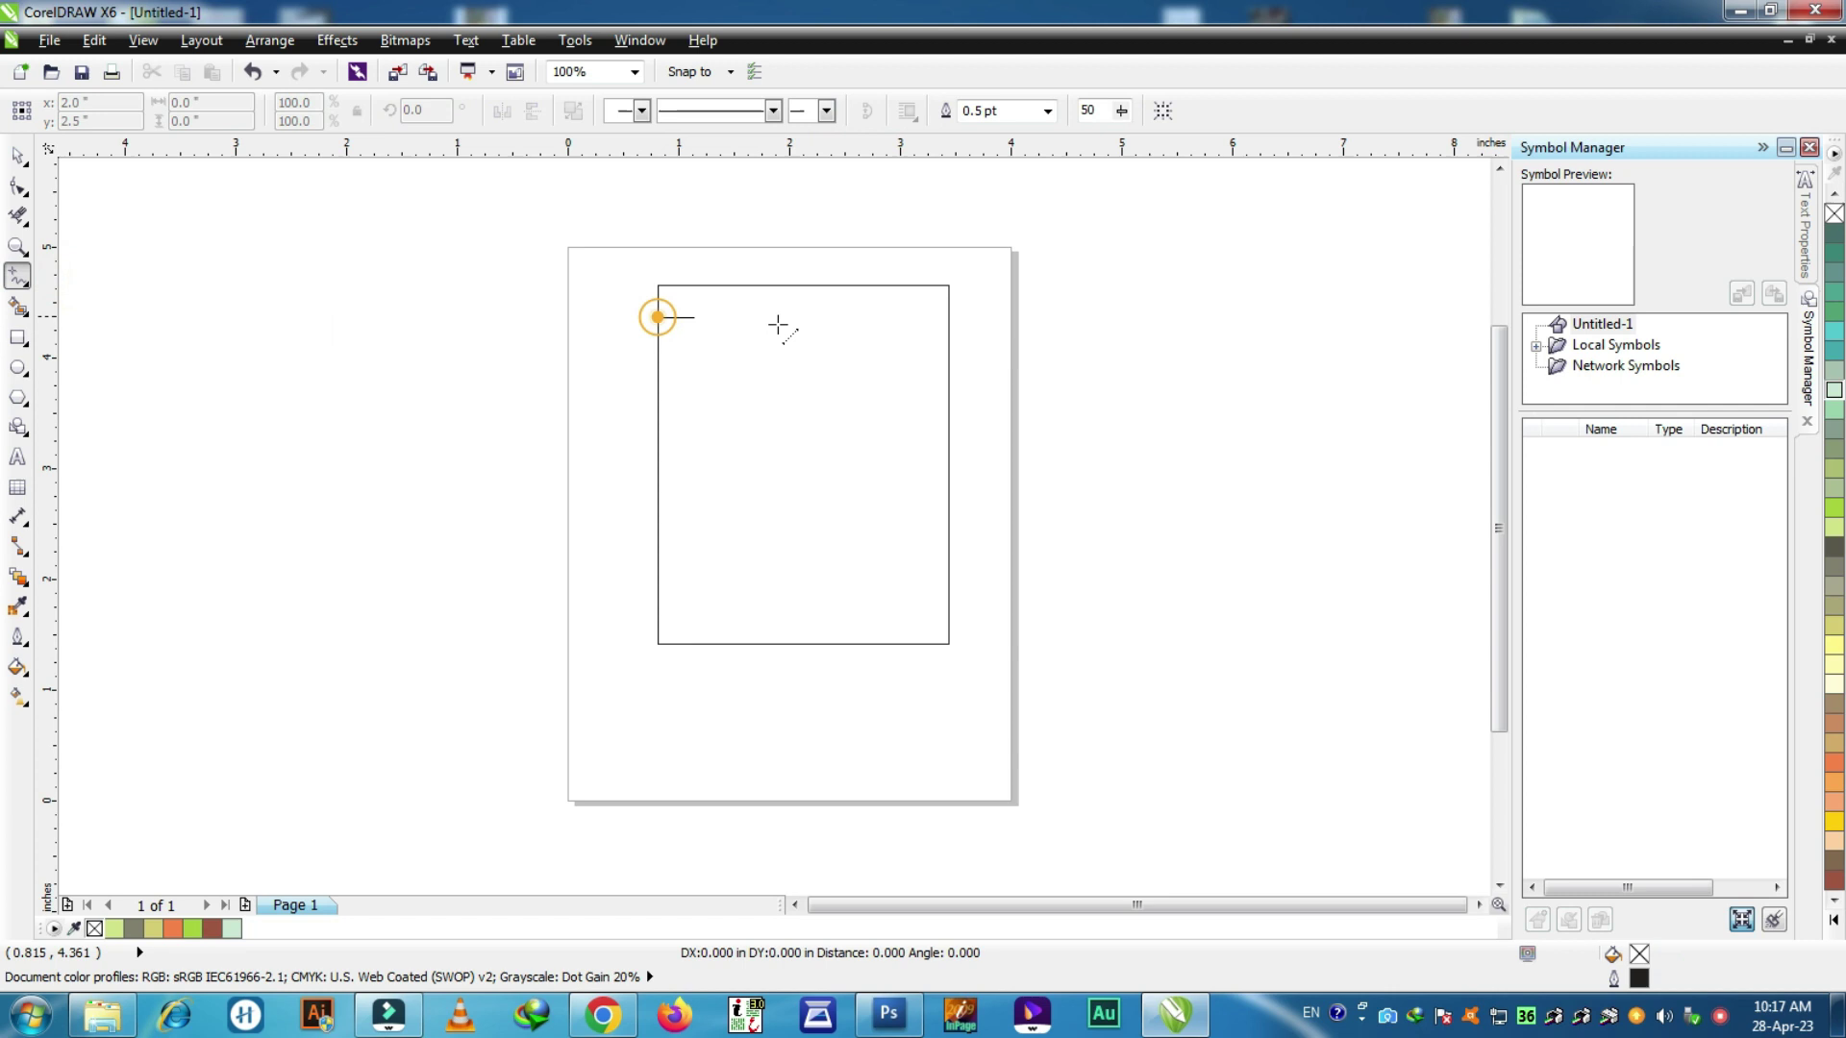
ctrl+click(947, 350)
Step: Copy the line downward twice, with one copy overhanging the rectangle's left edge and the other overhanging its right edge
key(space)
drag(803, 322, 804, 356)
drag(646, 353, 589, 353)
drag(773, 353, 723, 385)
right_click(774, 385)
Step: Place five more copies of the horizontal lines down the rest of the rectangle, some overhanging its sides
drag(730, 317, 703, 569)
key(ctrl+r)
right_click(751, 488)
key(Escape)
drag(762, 384, 763, 615)
right_click(762, 615)
click(573, 495)
scroll(696, 412, up, 1)
scroll(696, 413, down, 1)
scroll(656, 361, up, 1)
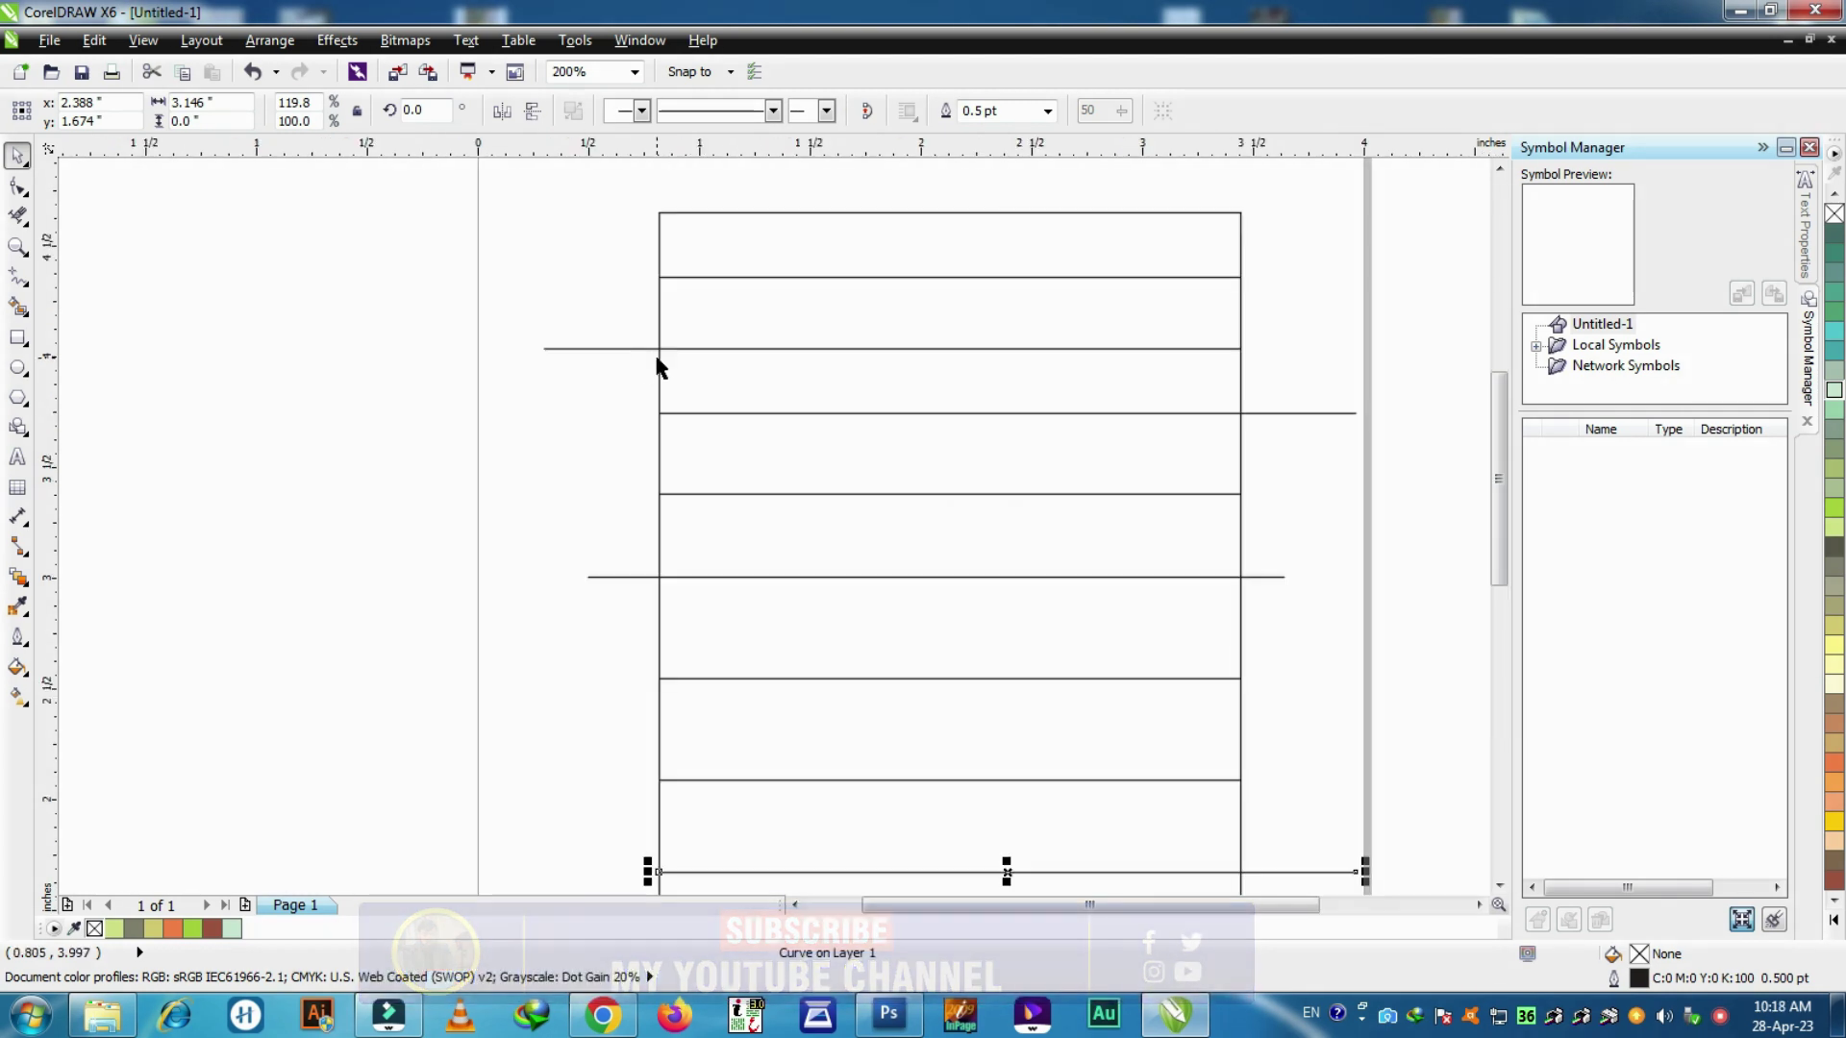
scroll(653, 447, down, 1)
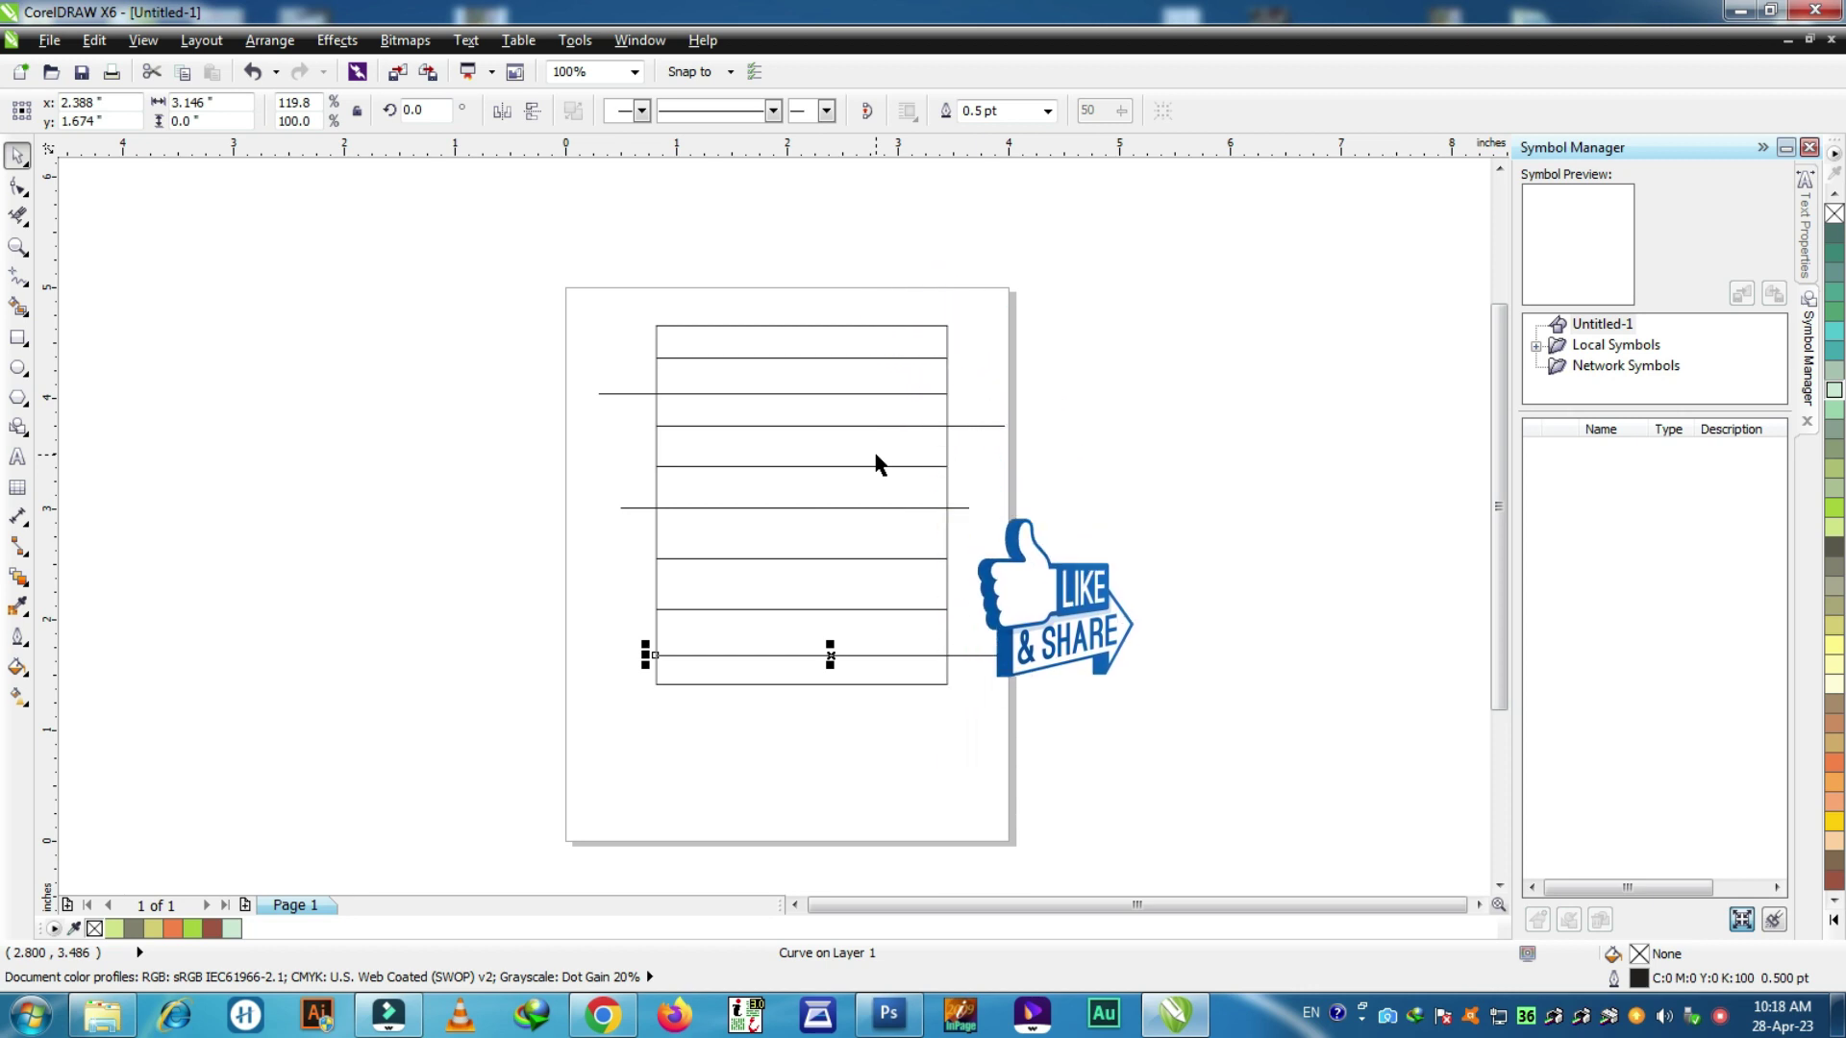
Step: Remove all line segments that overhang the rectangle's left and right edges with Virtual Segment Delete
click(597, 393)
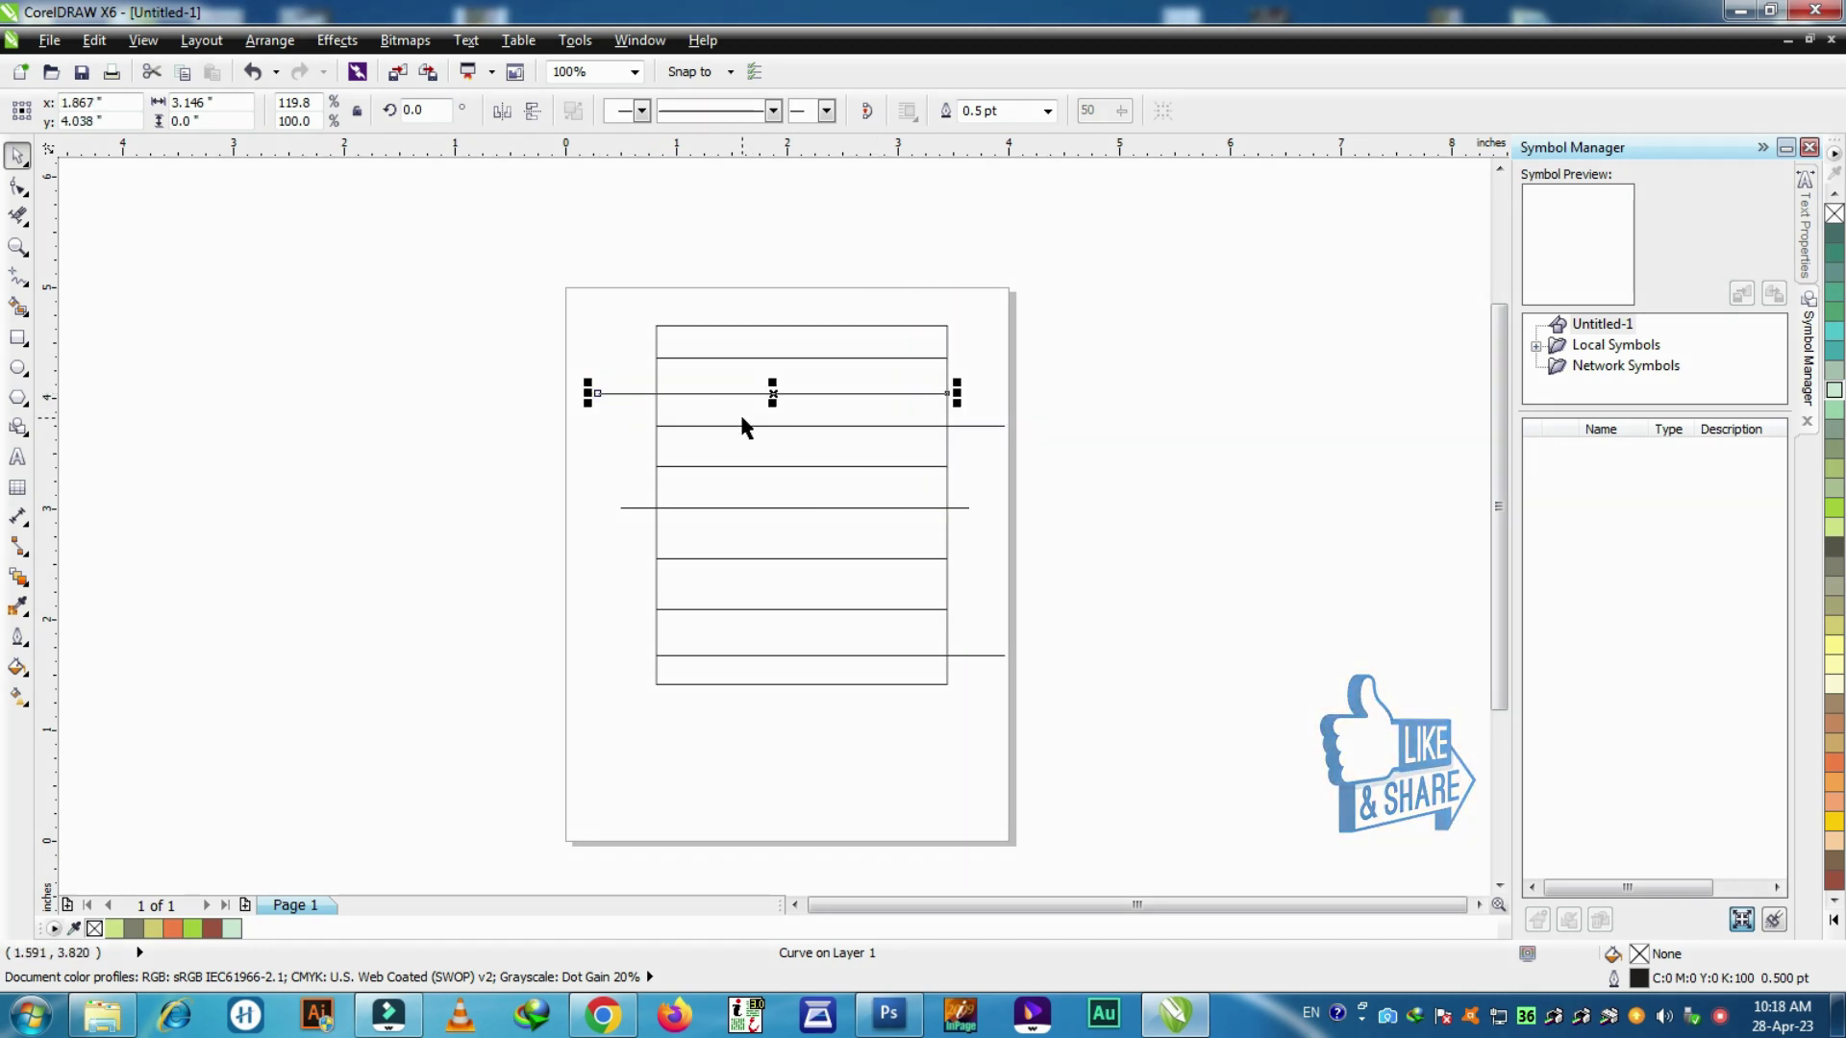
click(17, 216)
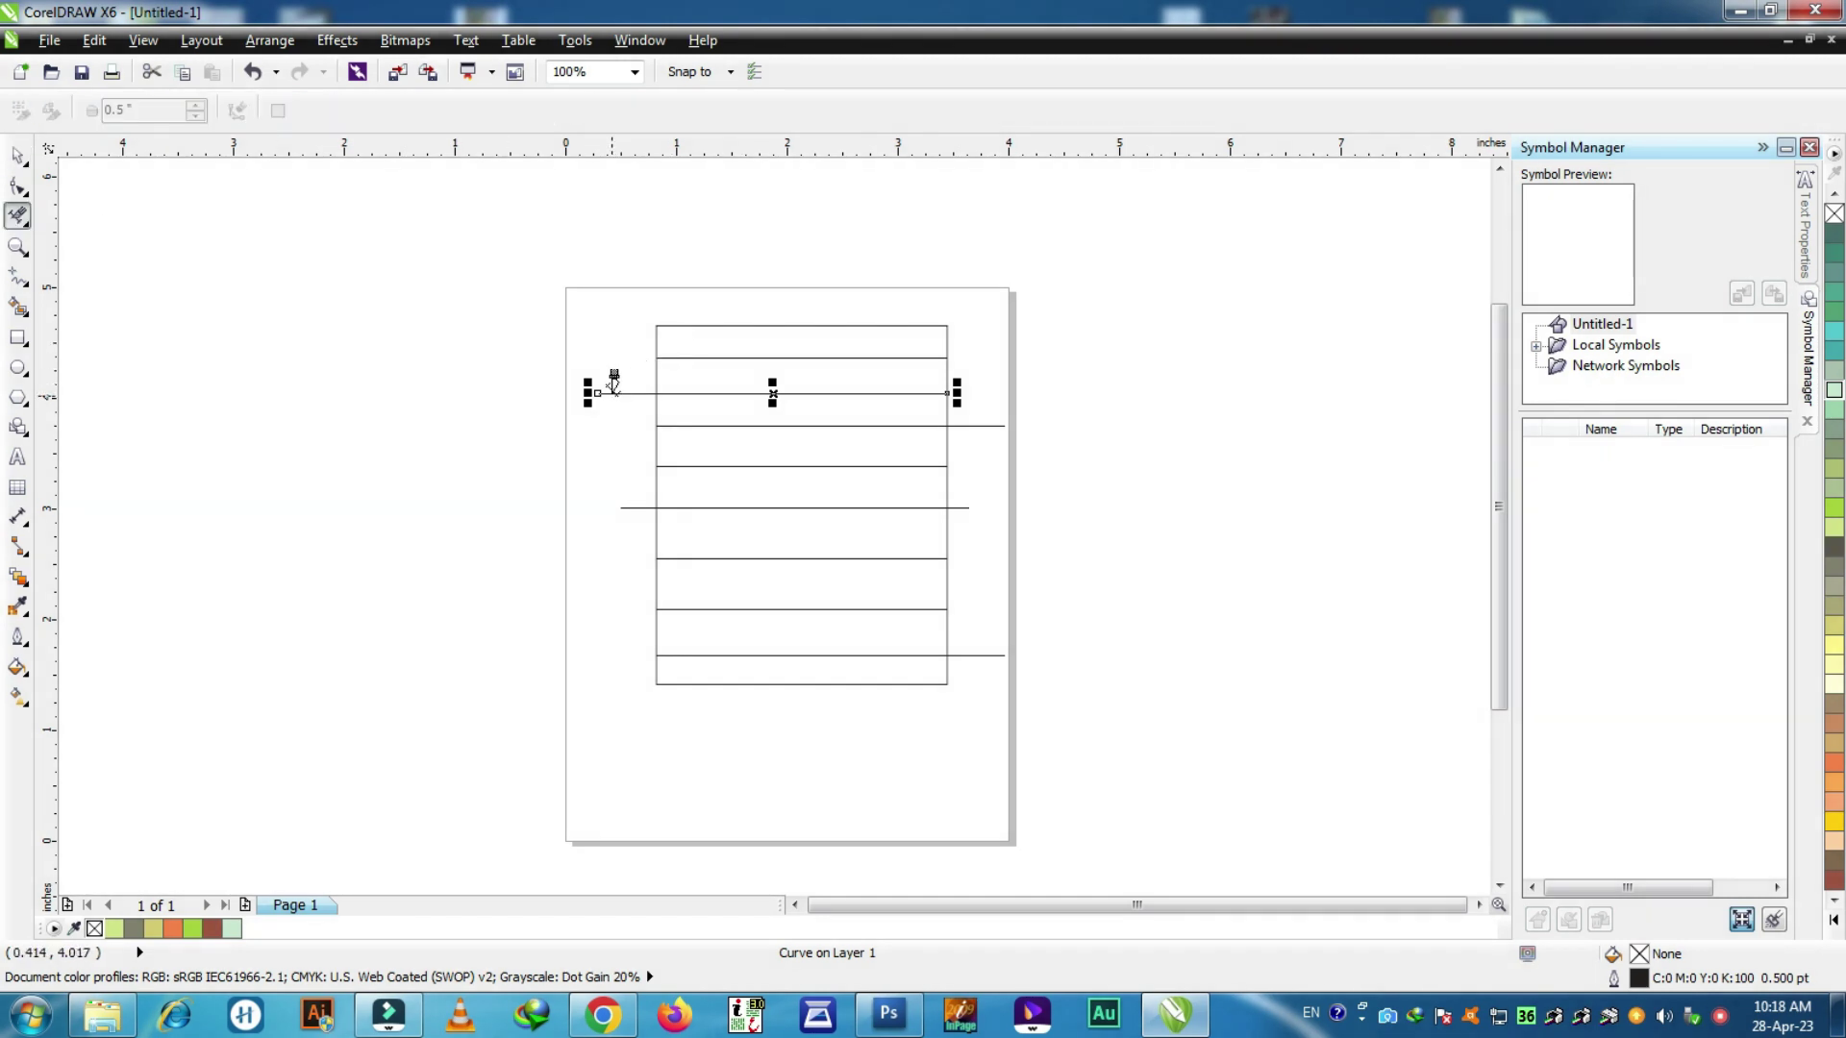
drag(614, 385, 659, 385)
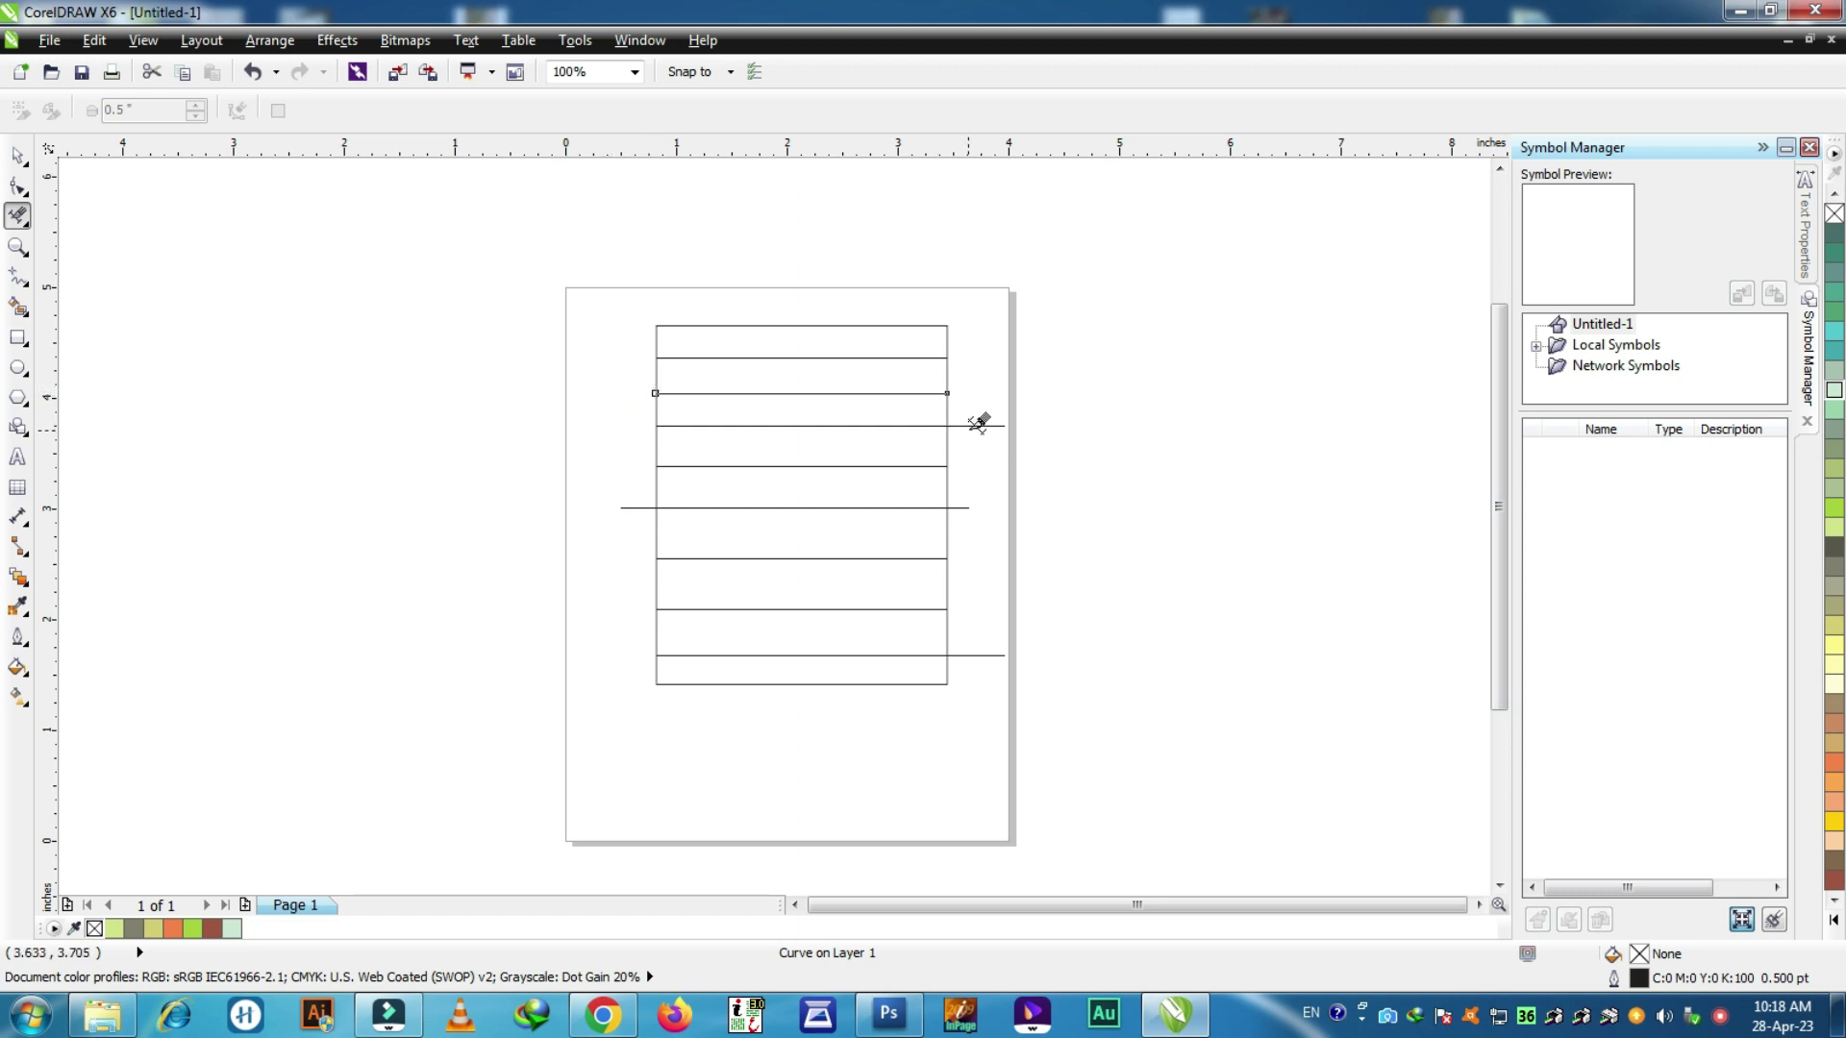
drag(968, 421, 967, 511)
click(636, 508)
drag(967, 644, 972, 651)
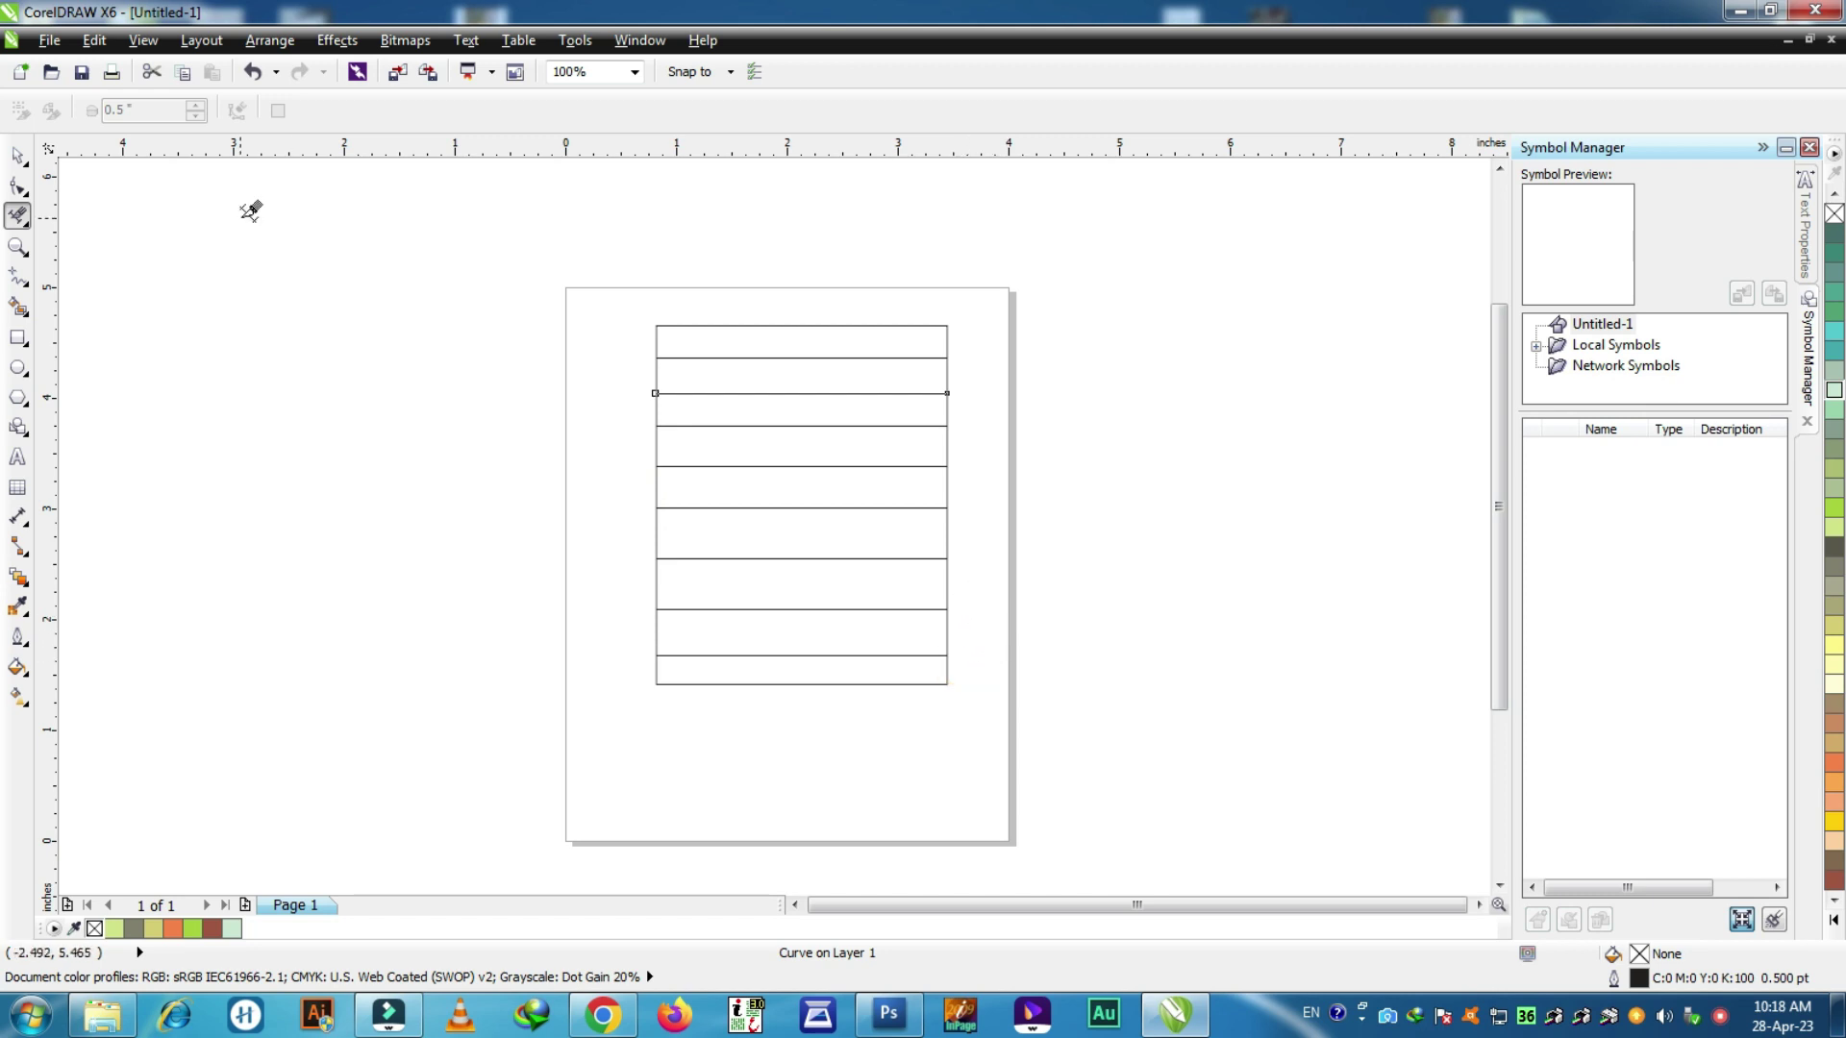
click(30, 231)
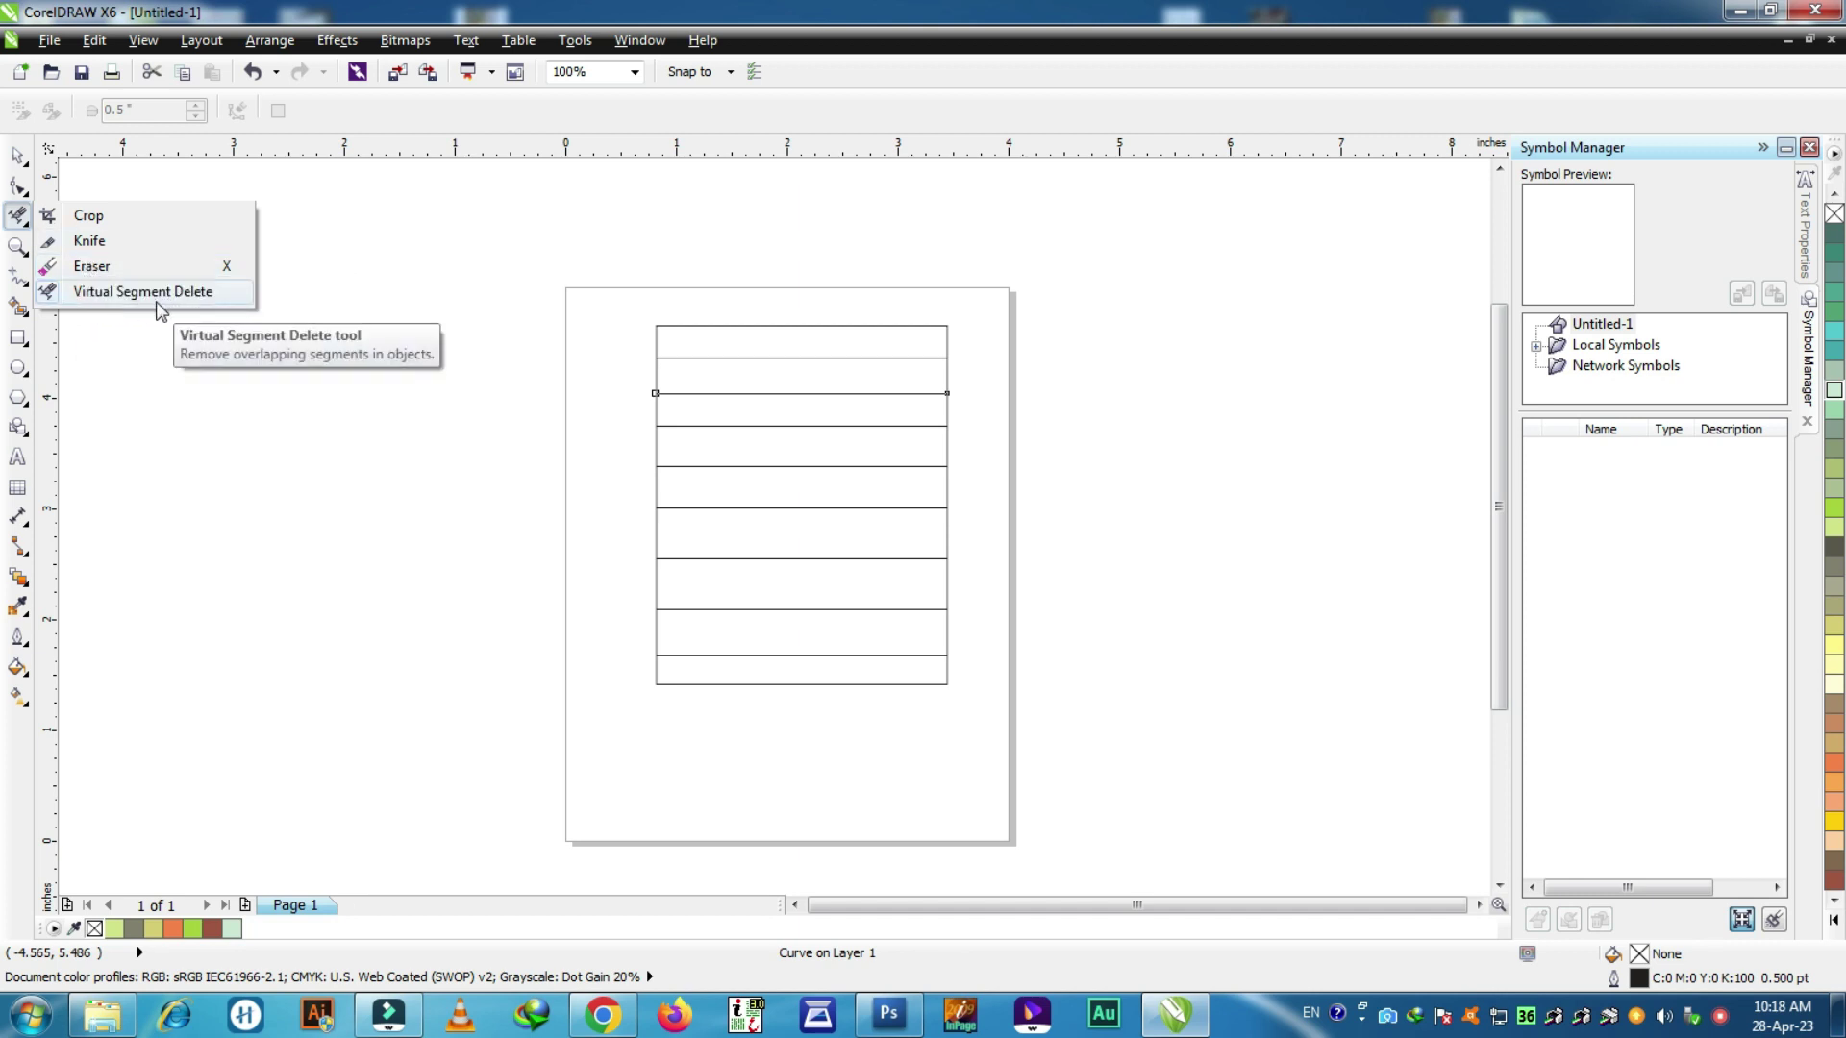
click(722, 491)
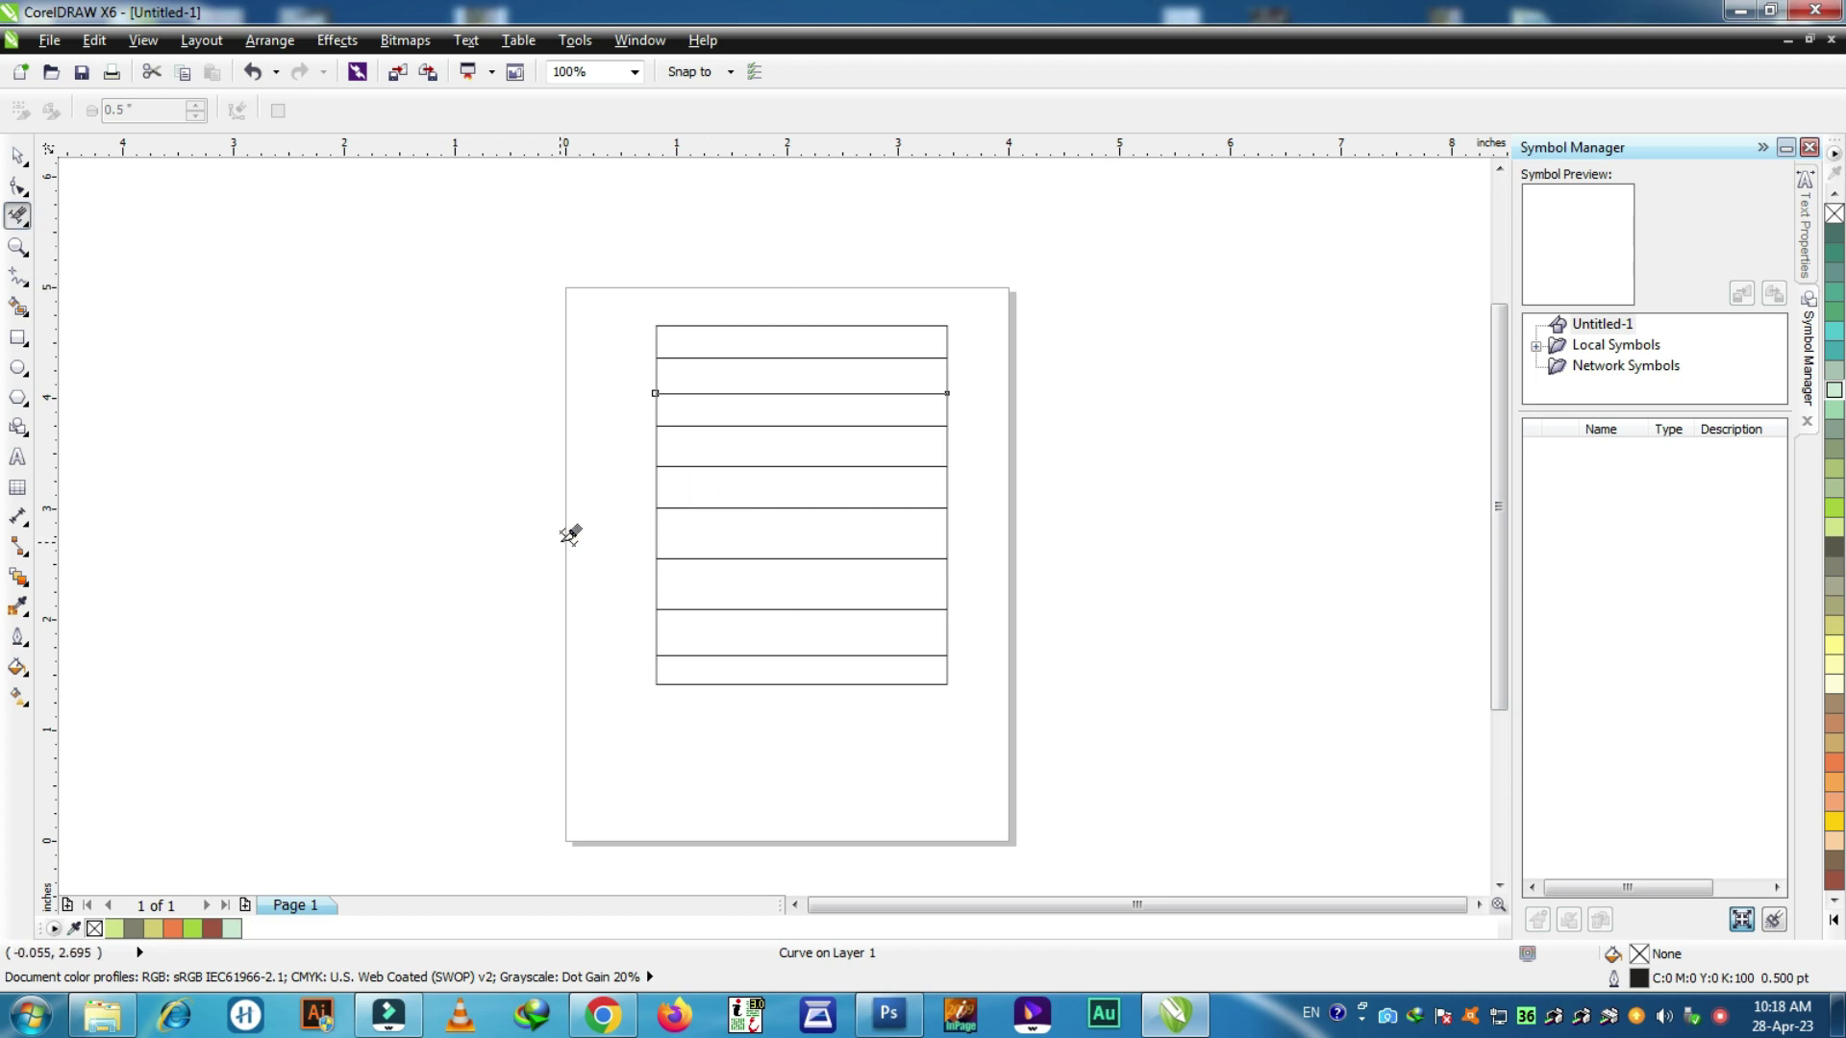